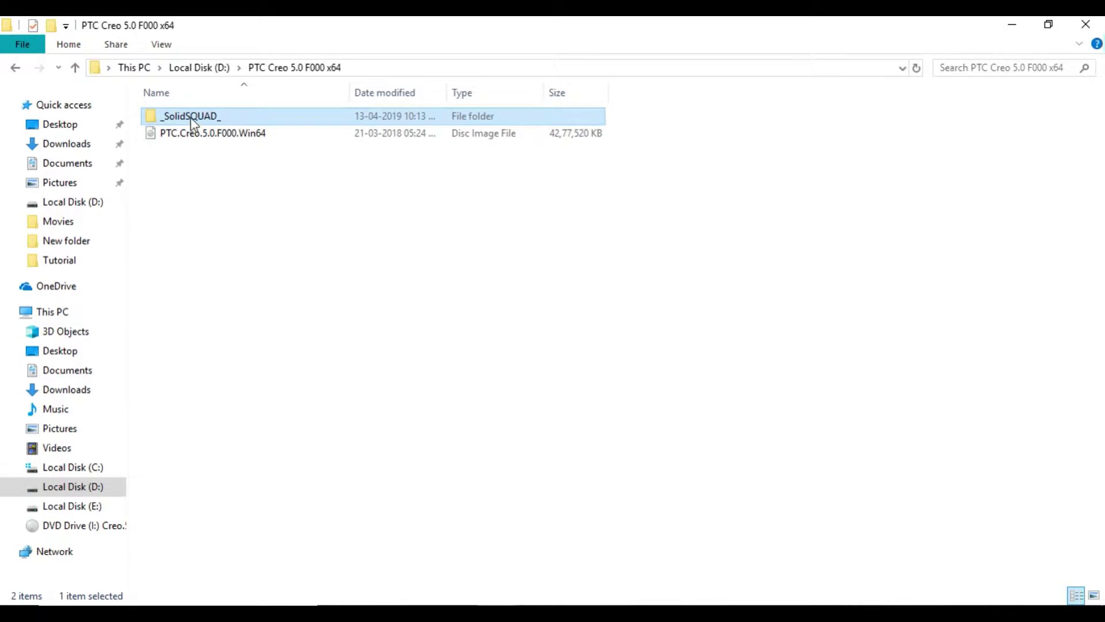
Copy the PTC.LICENSE.WINDOWS.2018-03-20-SSQ folder from the _SolidSQUAD_ folder
double_click(191, 118)
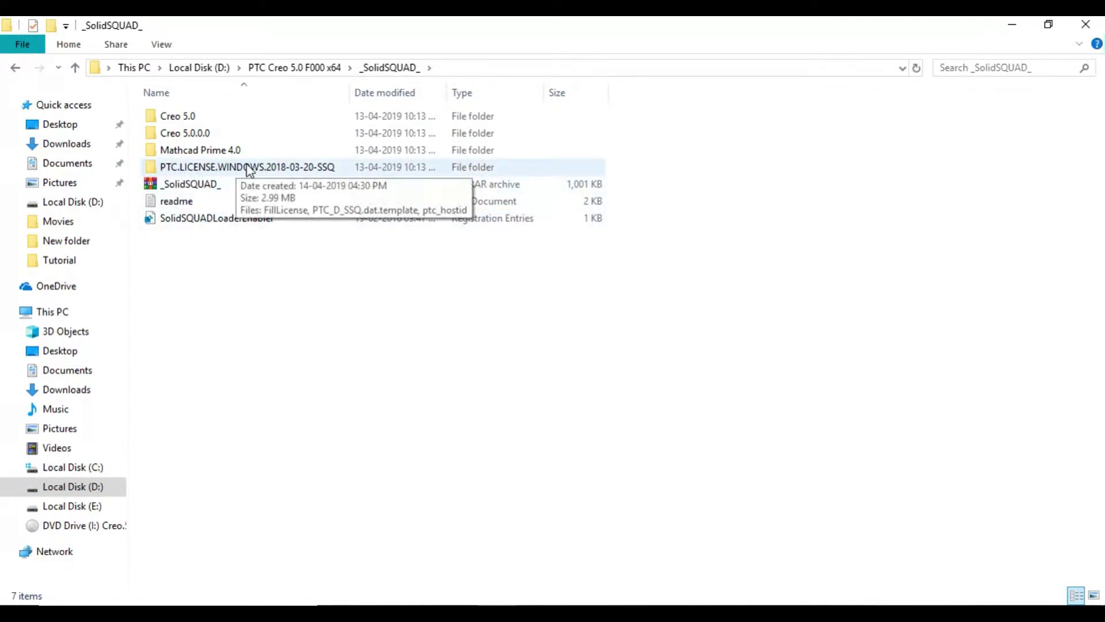
double_click(296, 168)
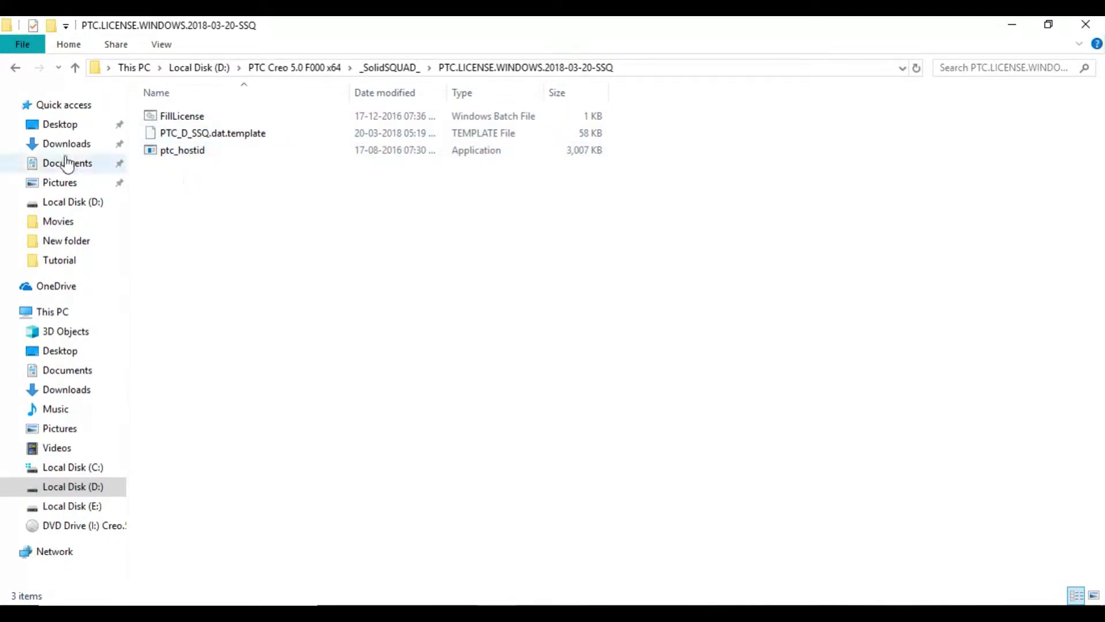
click(16, 68)
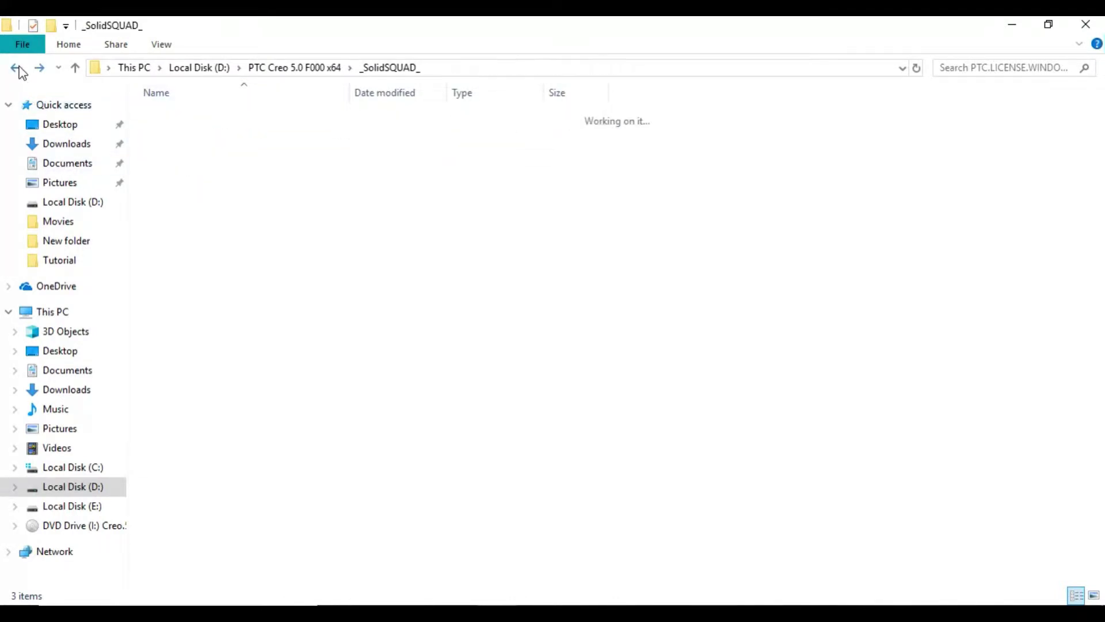
right_click(184, 168)
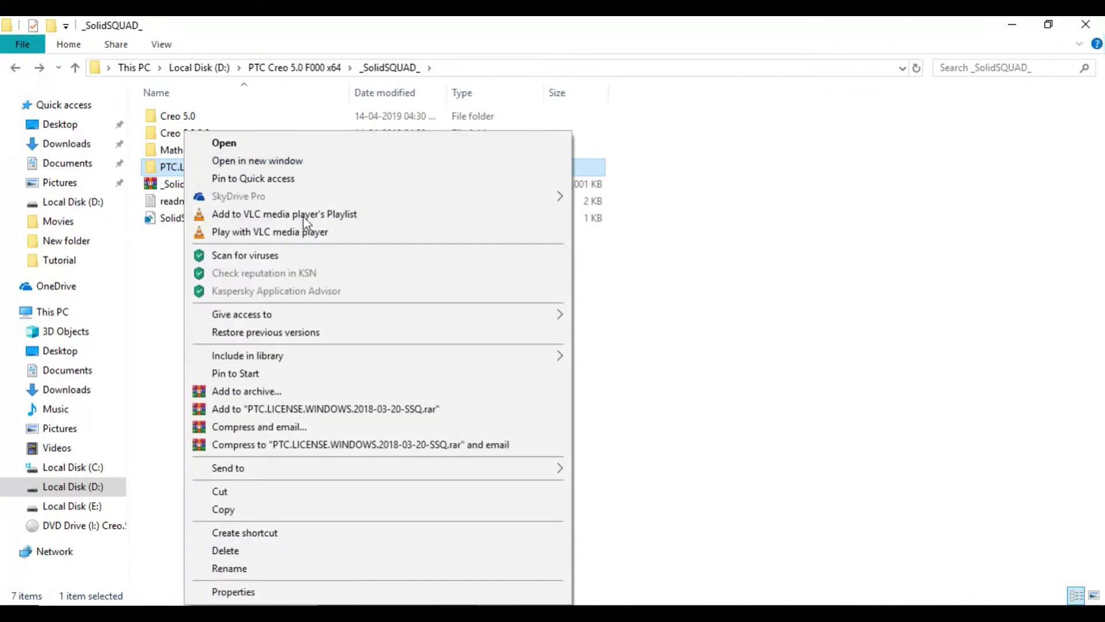
click(240, 514)
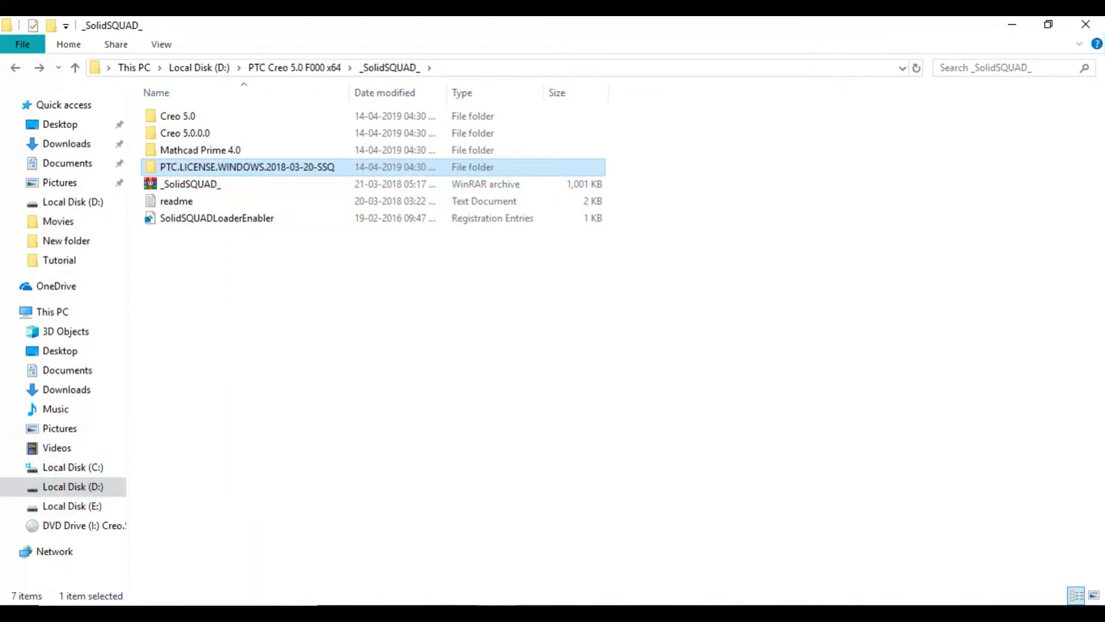
Paste the copied license folder into D:\Design\Creo License
mouse_move(496, 613)
click(532, 556)
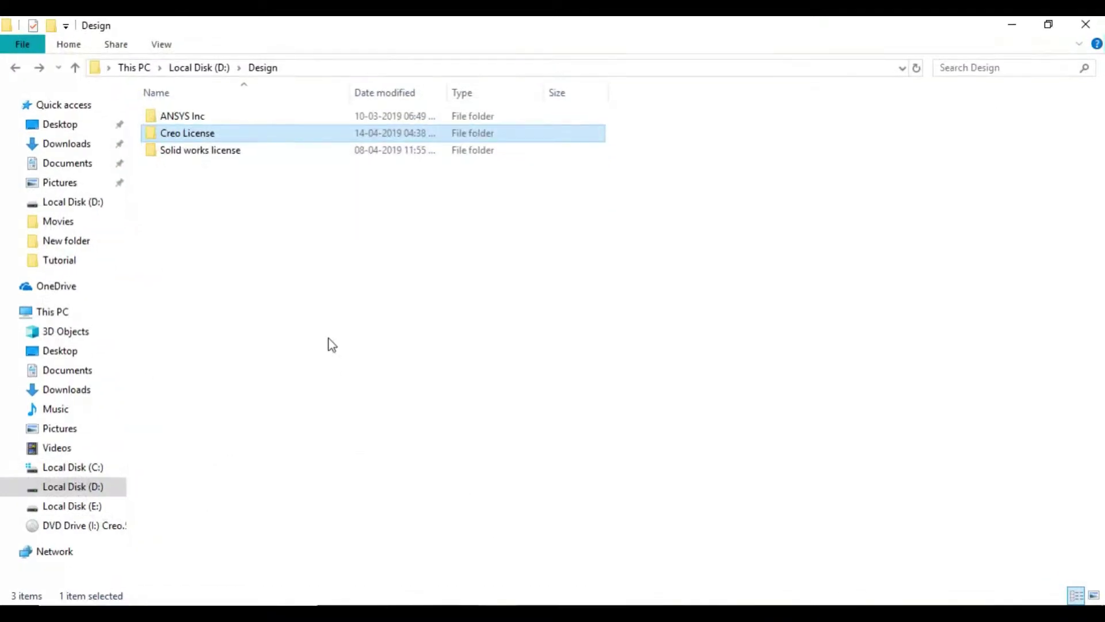
double_click(214, 137)
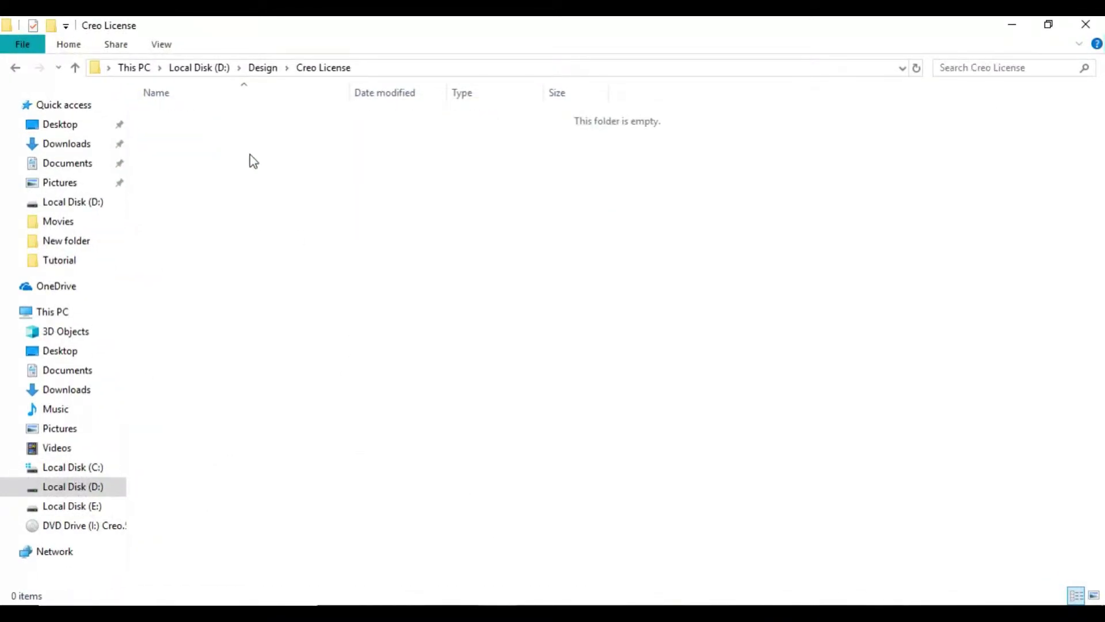
right_click(250, 153)
click(292, 270)
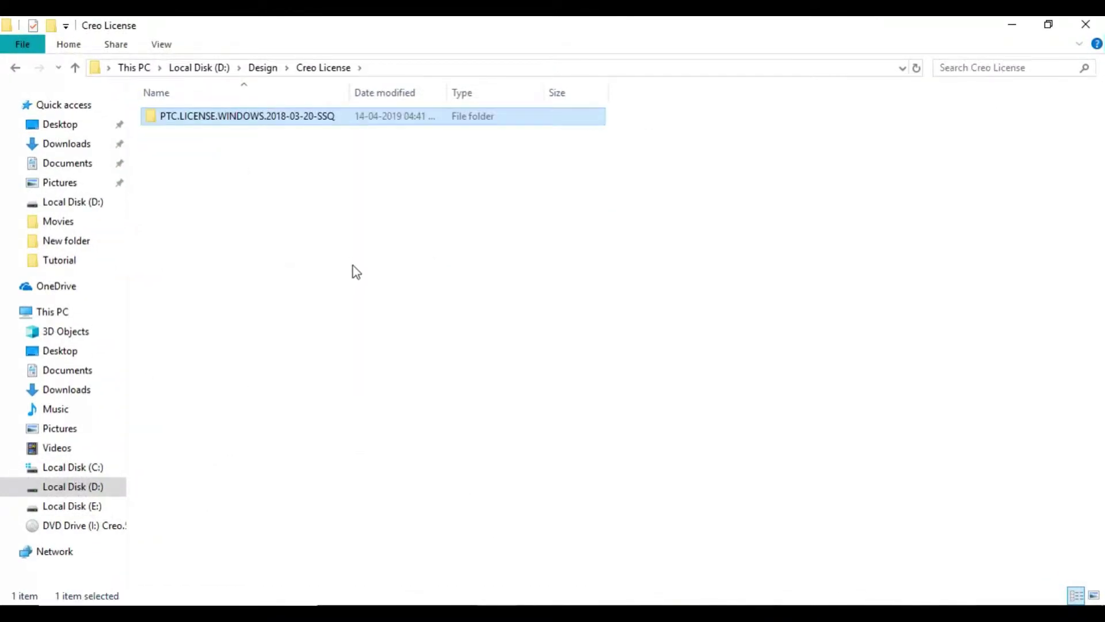
Run the FillLicense batch file in the pasted PTC.LICENSE.WINDOWS.2018-03-20-SSQ folder and dismiss its console window
double_click(287, 119)
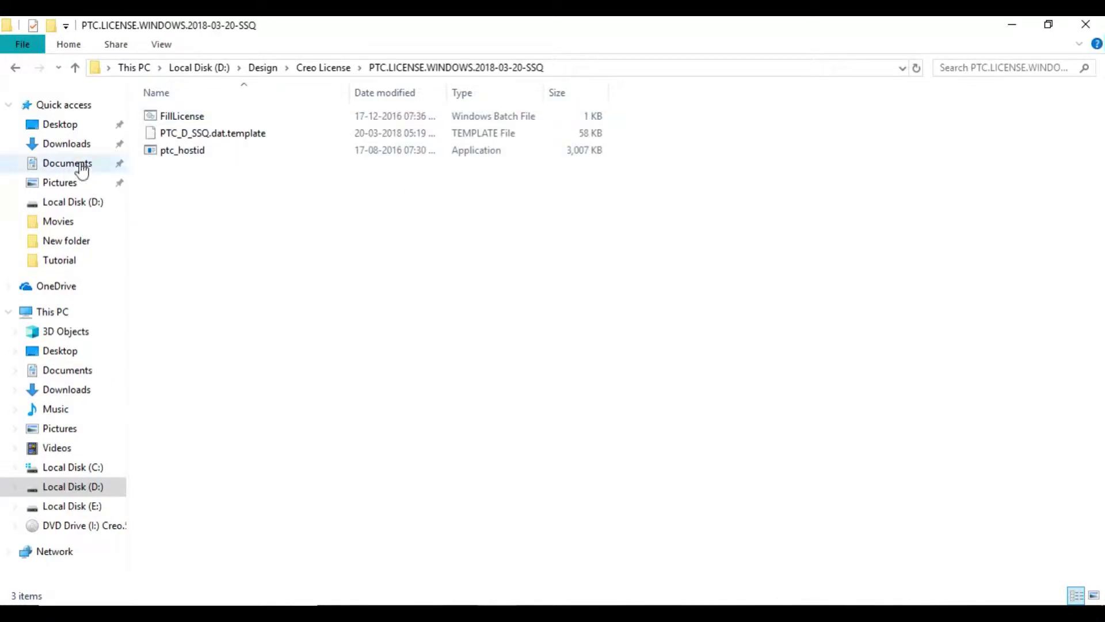
double_click(180, 116)
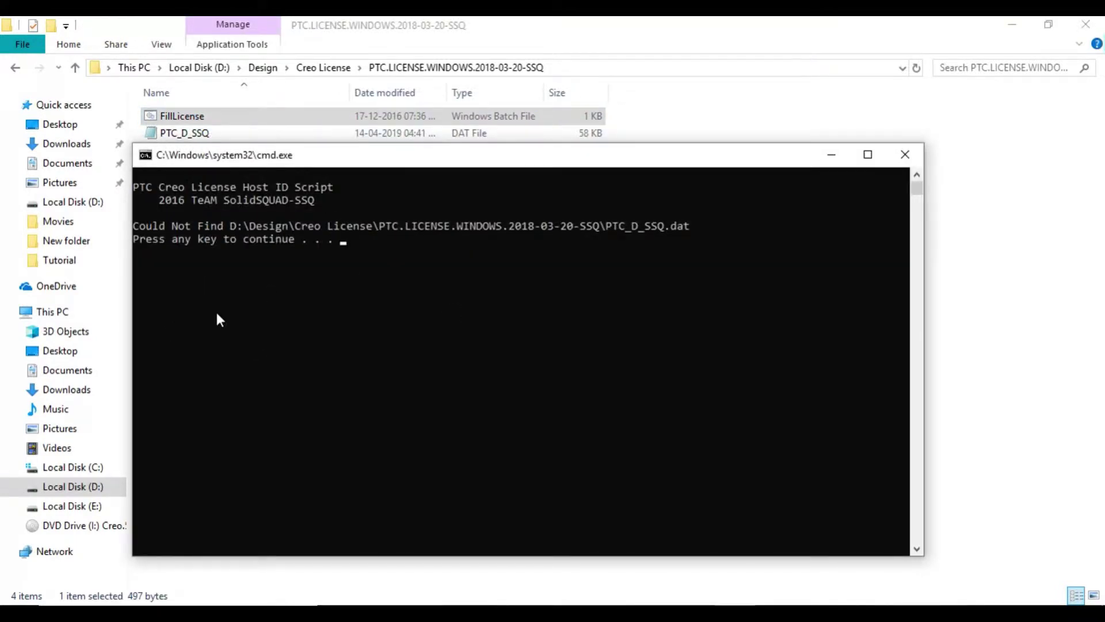
key(Return)
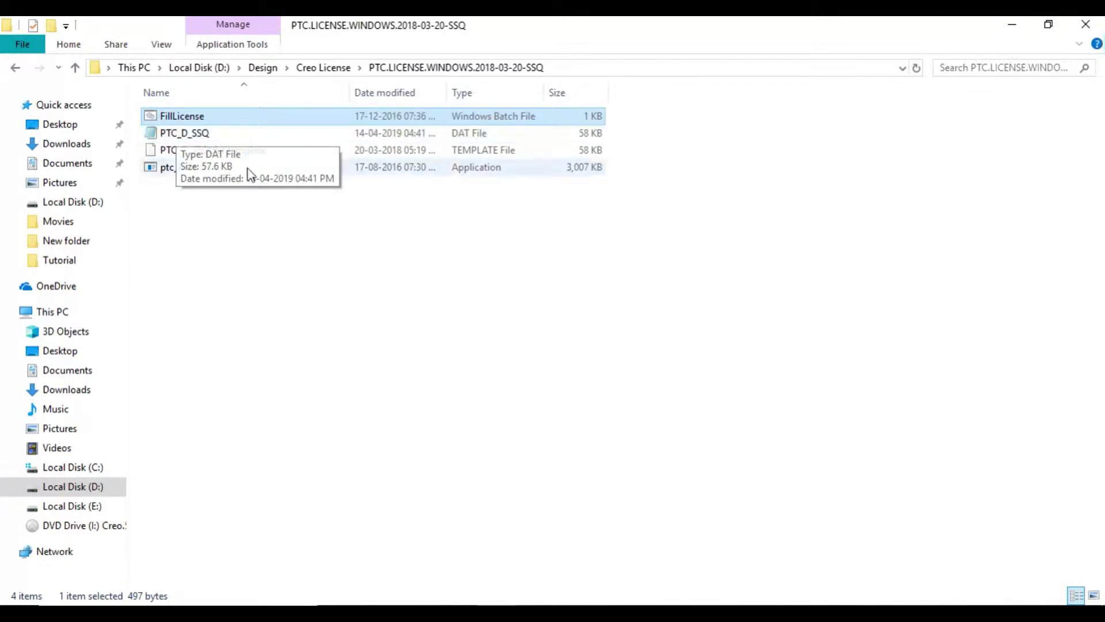
Examine the contents of the generated PTC_D_SSQ file in Notepad, and minimize its folder window after closing the file
click(204, 137)
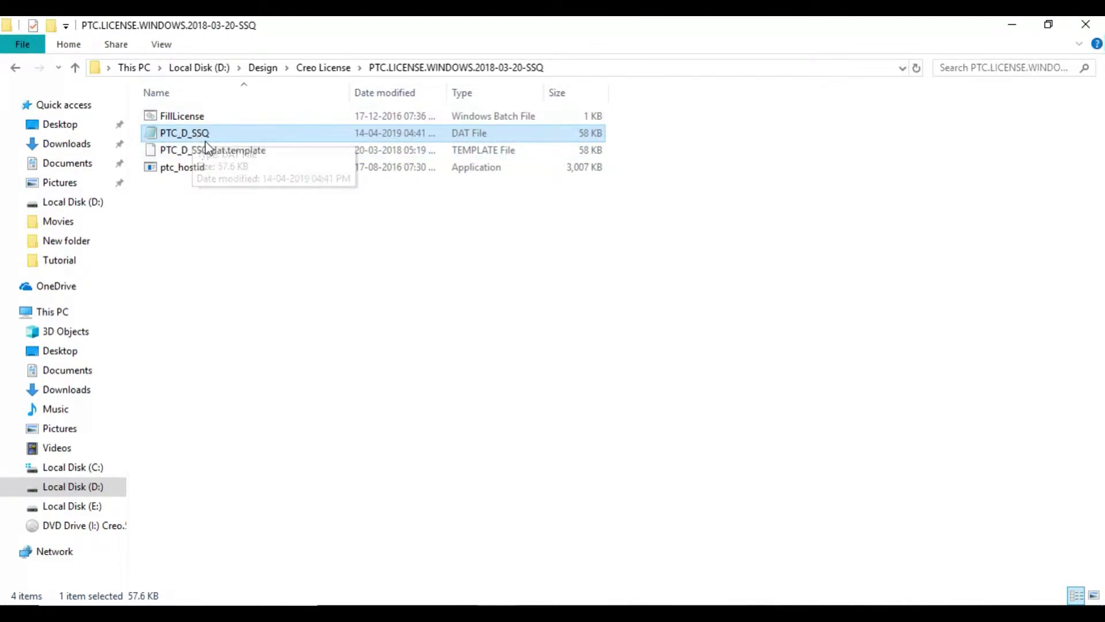
double_click(177, 130)
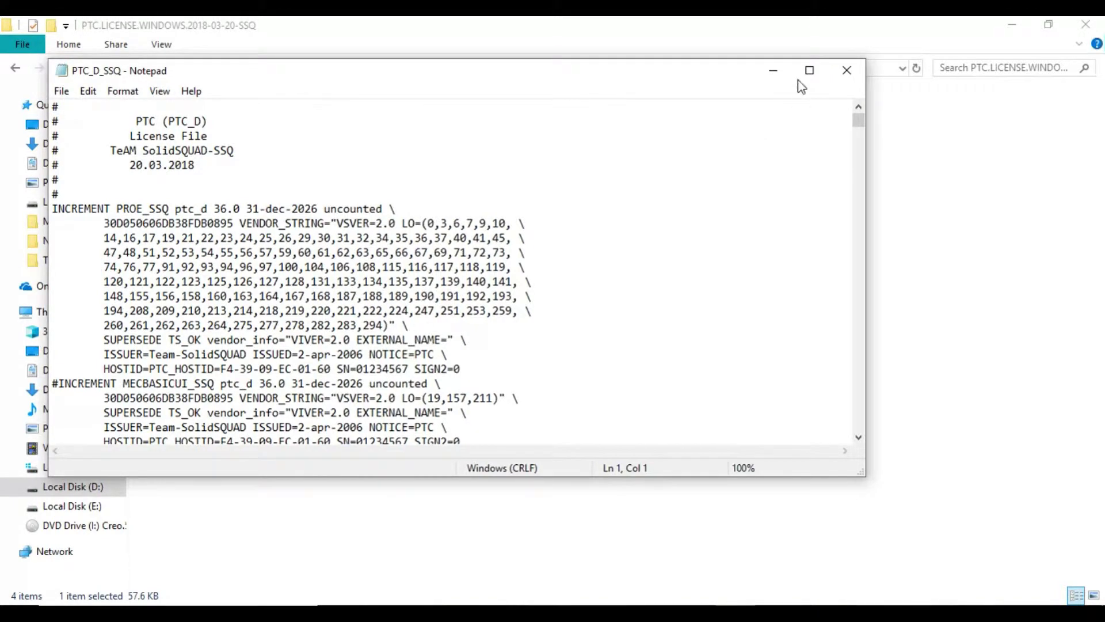
click(846, 70)
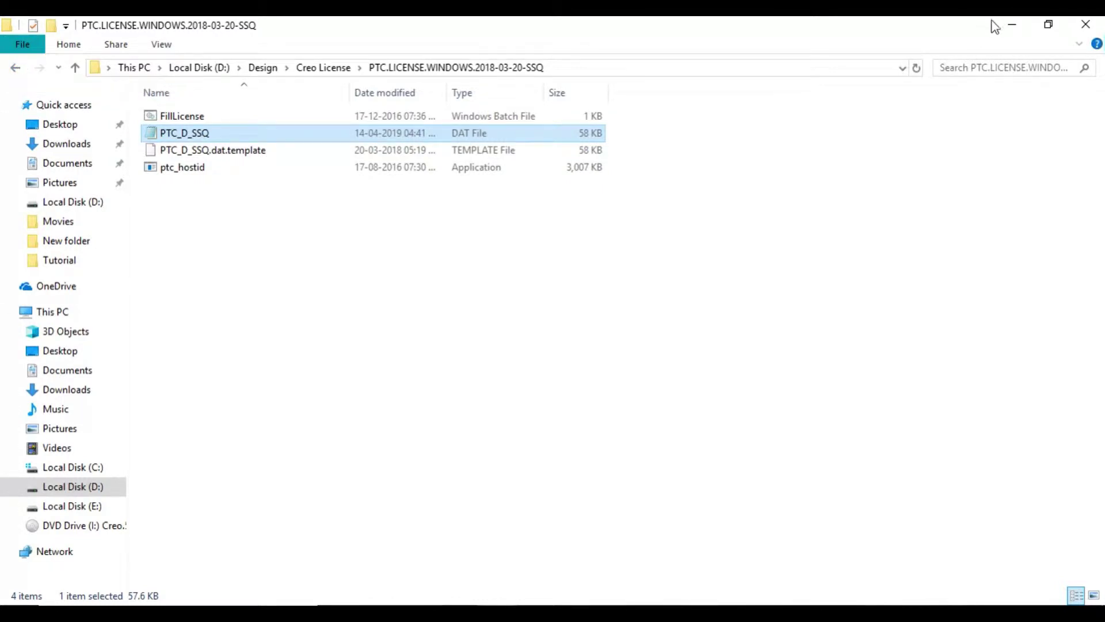
click(1011, 25)
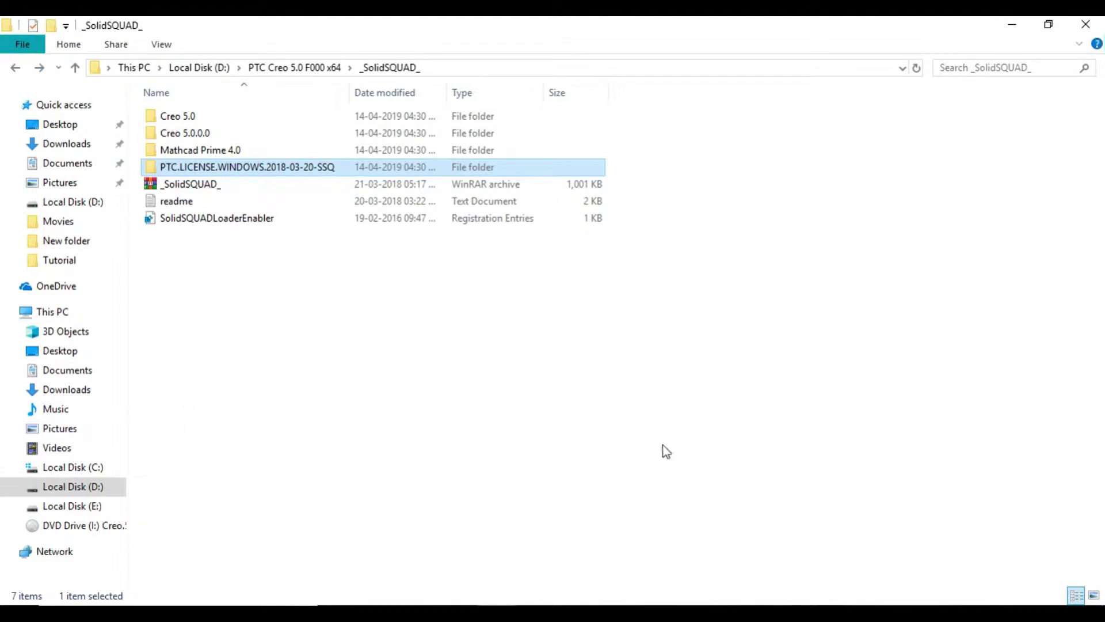
Open the Windows environment variables from the advanced system settings and start a new user variable
key(super+Pause)
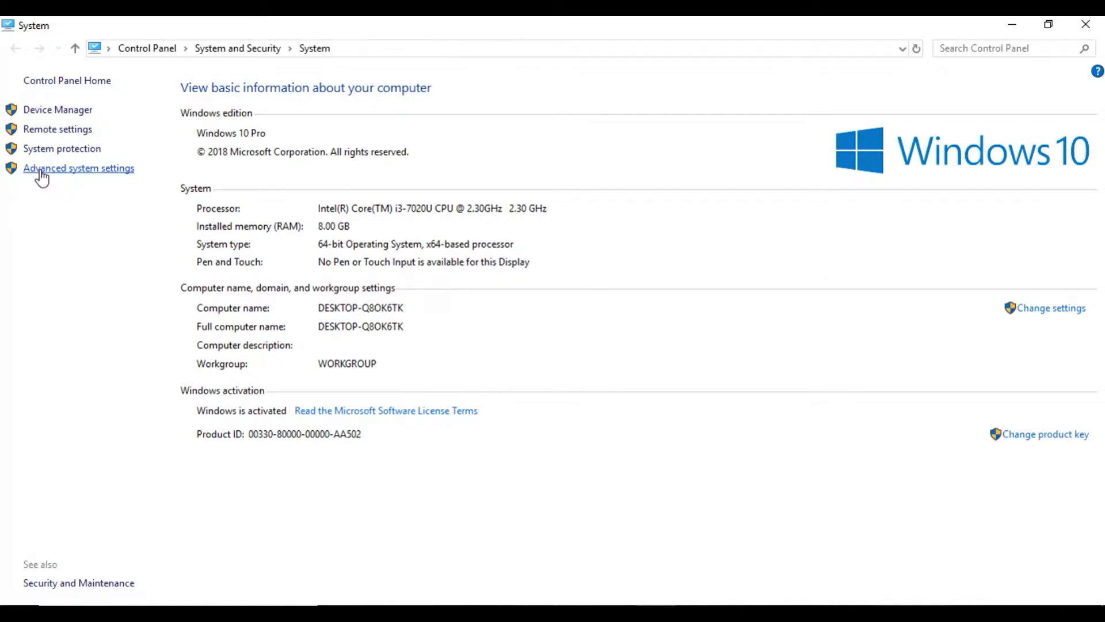
click(90, 171)
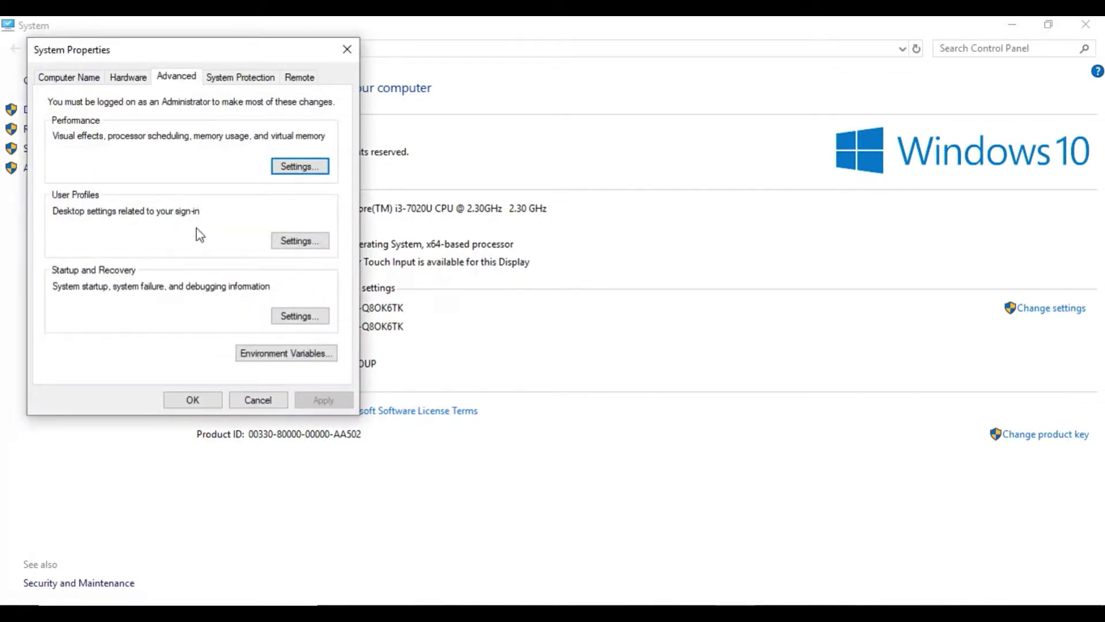
drag(209, 54, 228, 69)
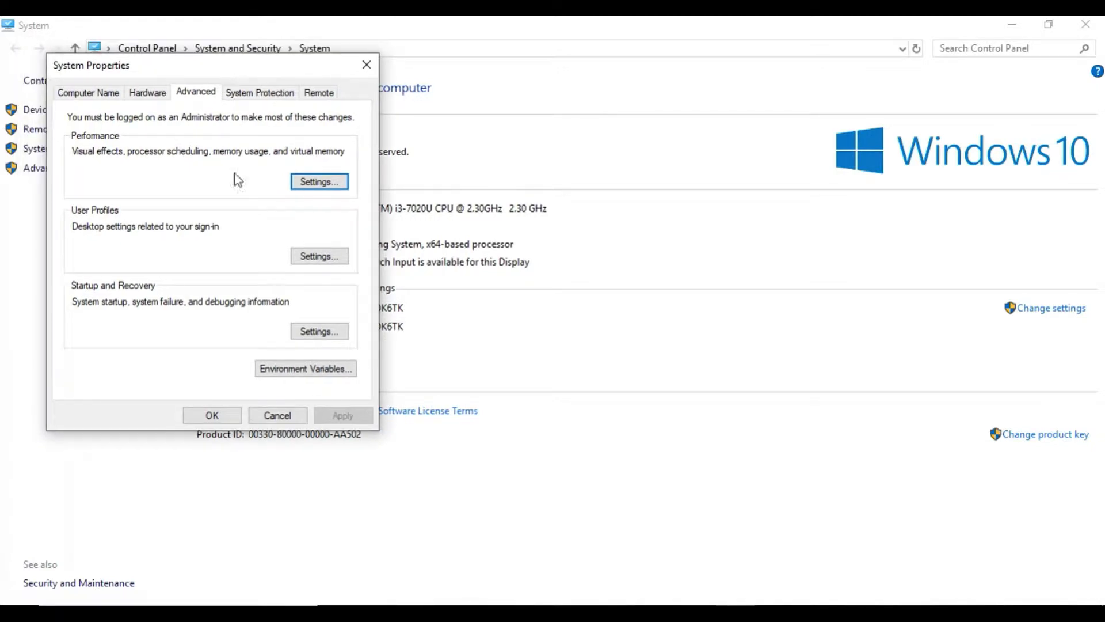
click(304, 374)
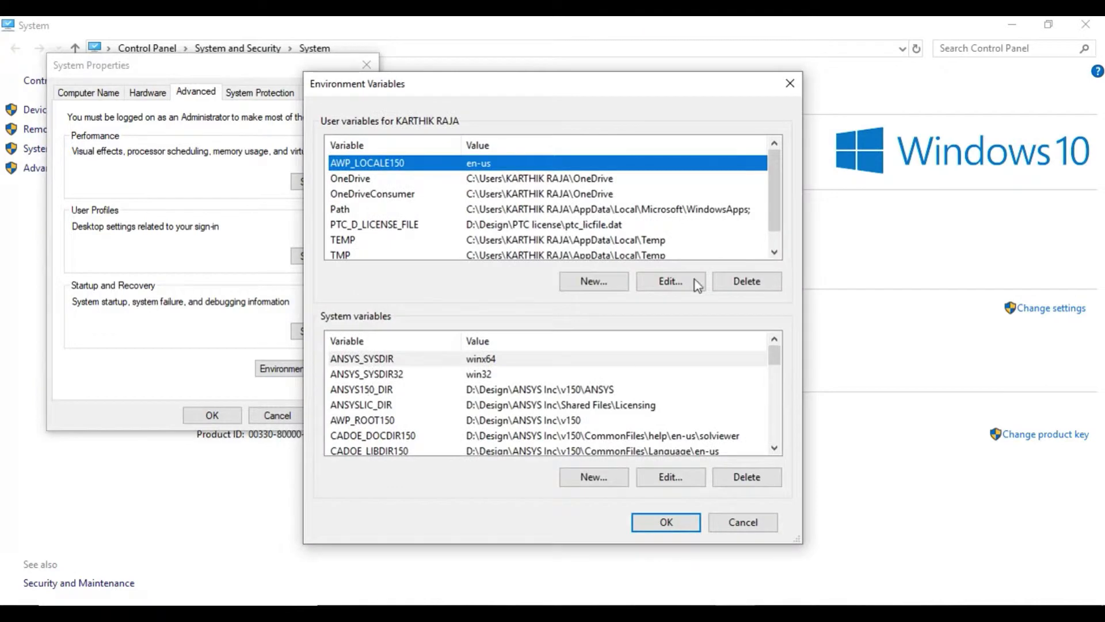
click(575, 283)
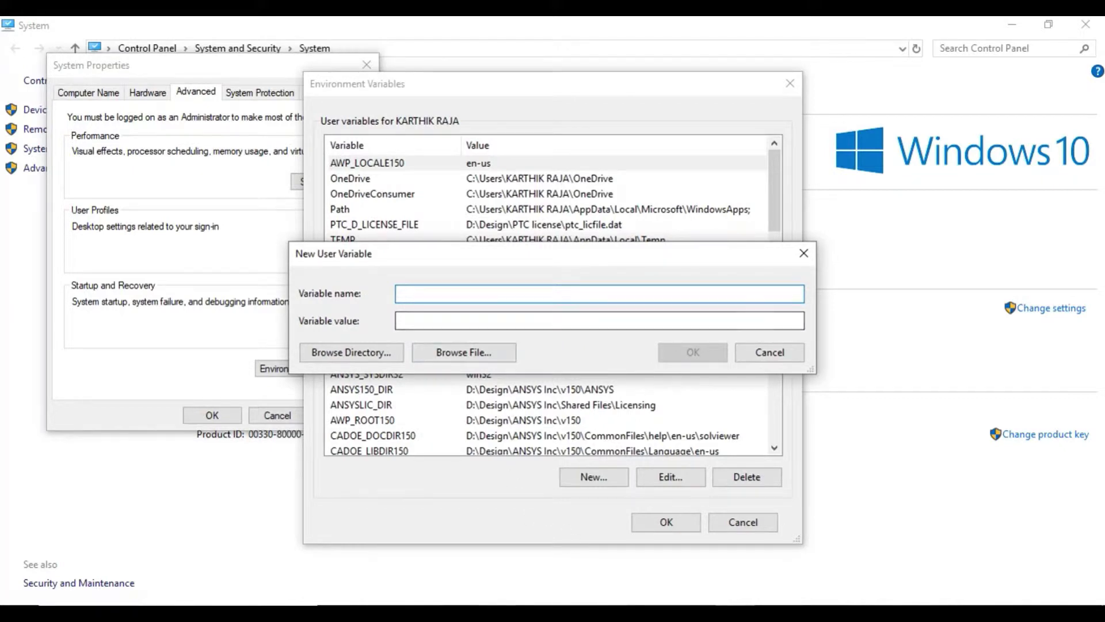
Copy the variable name PTC_D_LICENSE_FILE from the readme file in the _SolidSQUAD_ folder
mouse_move(497, 613)
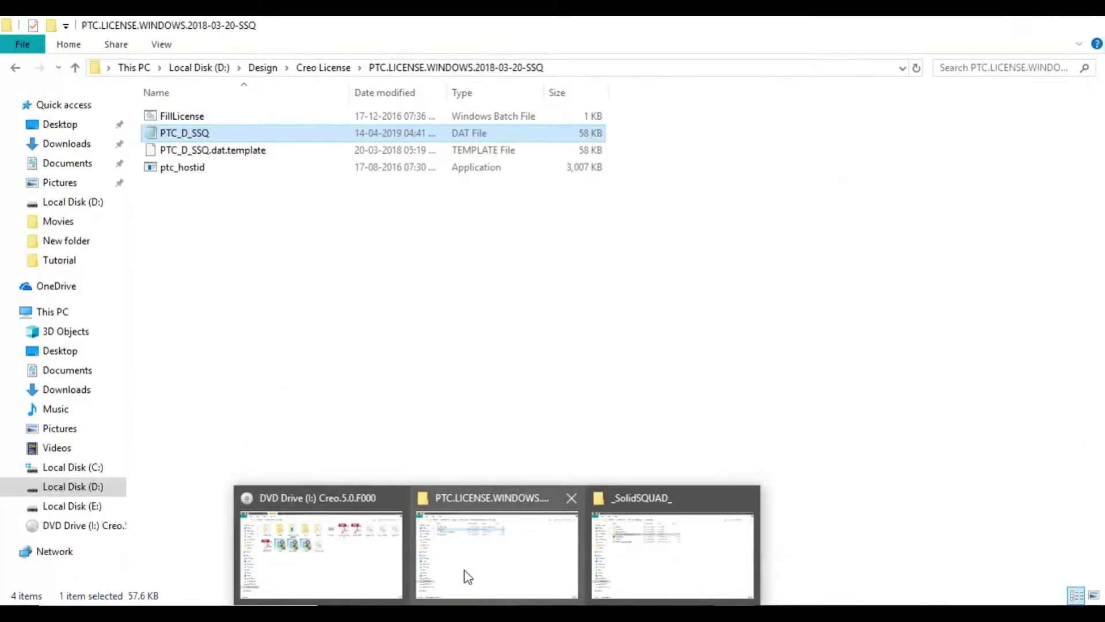
click(464, 571)
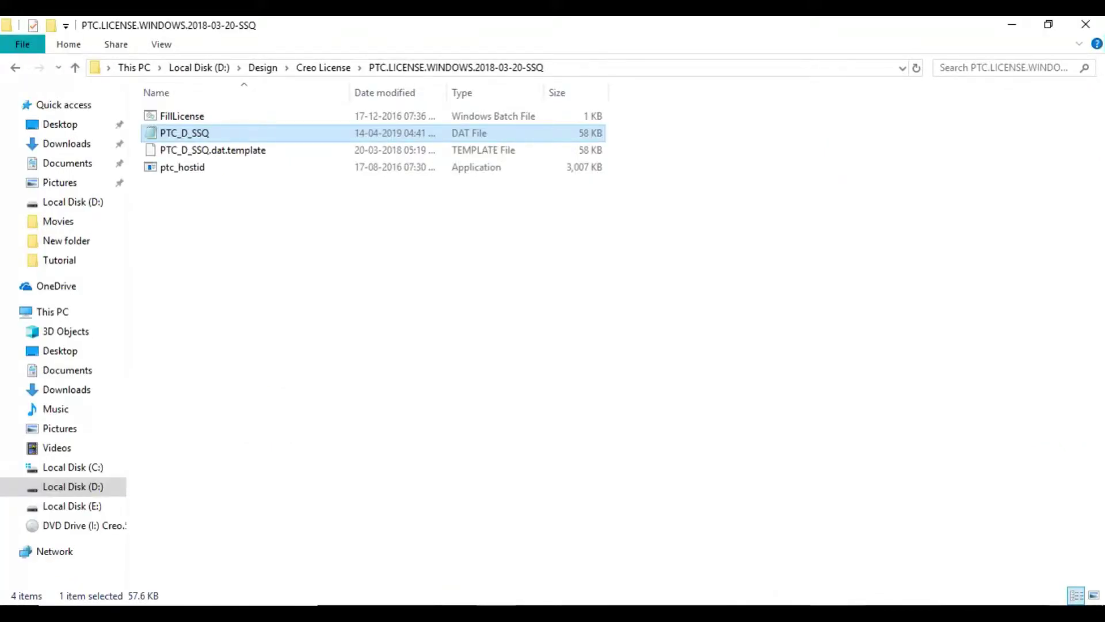
mouse_move(496, 613)
click(711, 544)
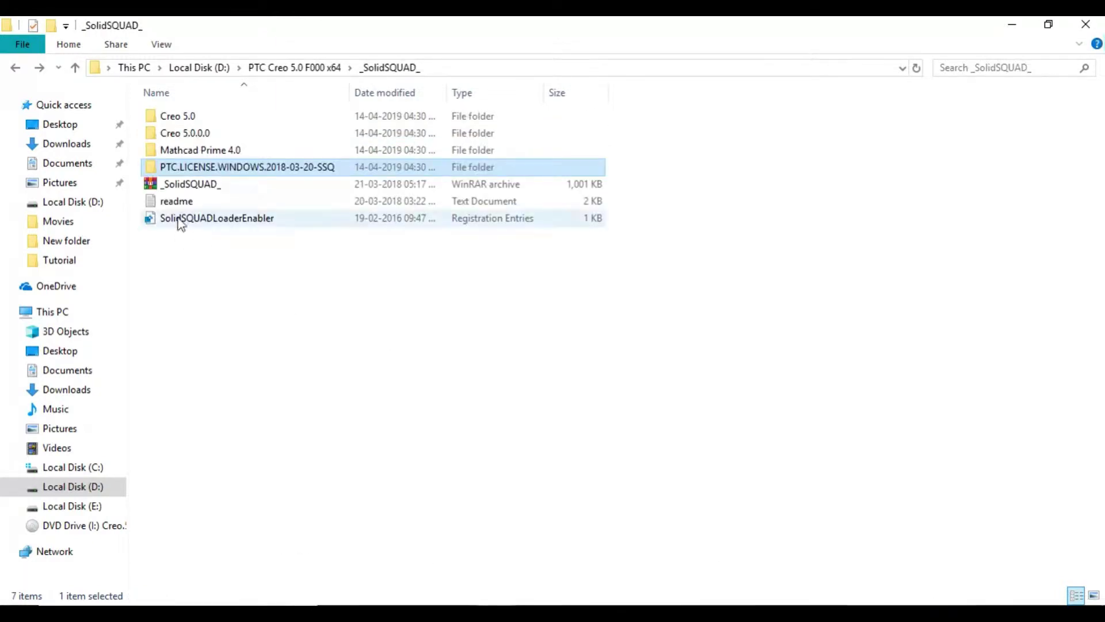
click(176, 202)
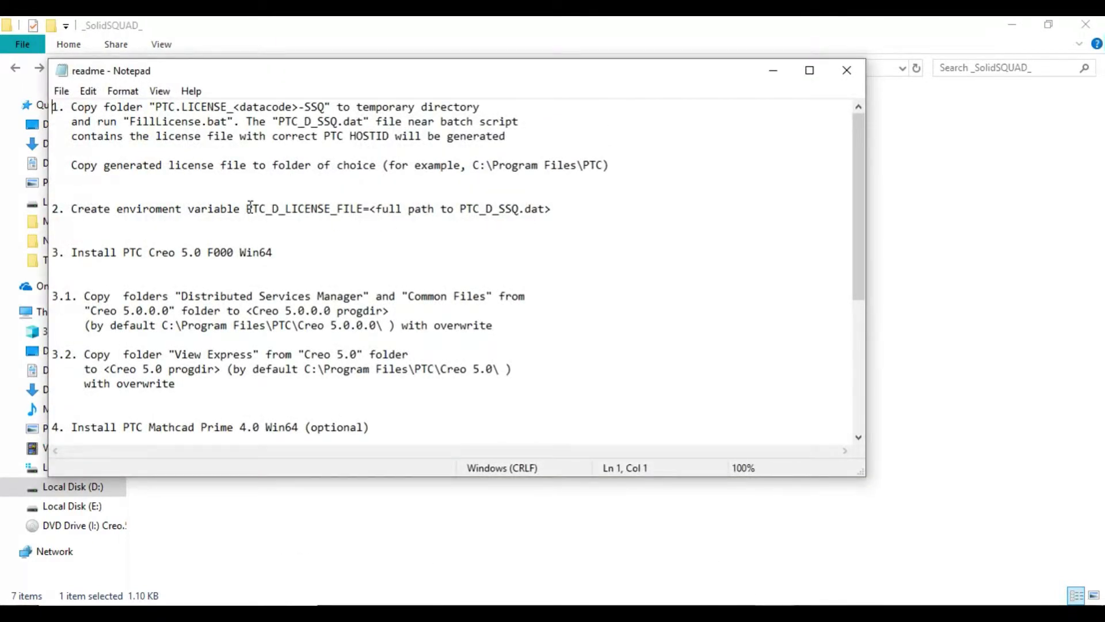
drag(247, 209, 364, 210)
right_click(343, 207)
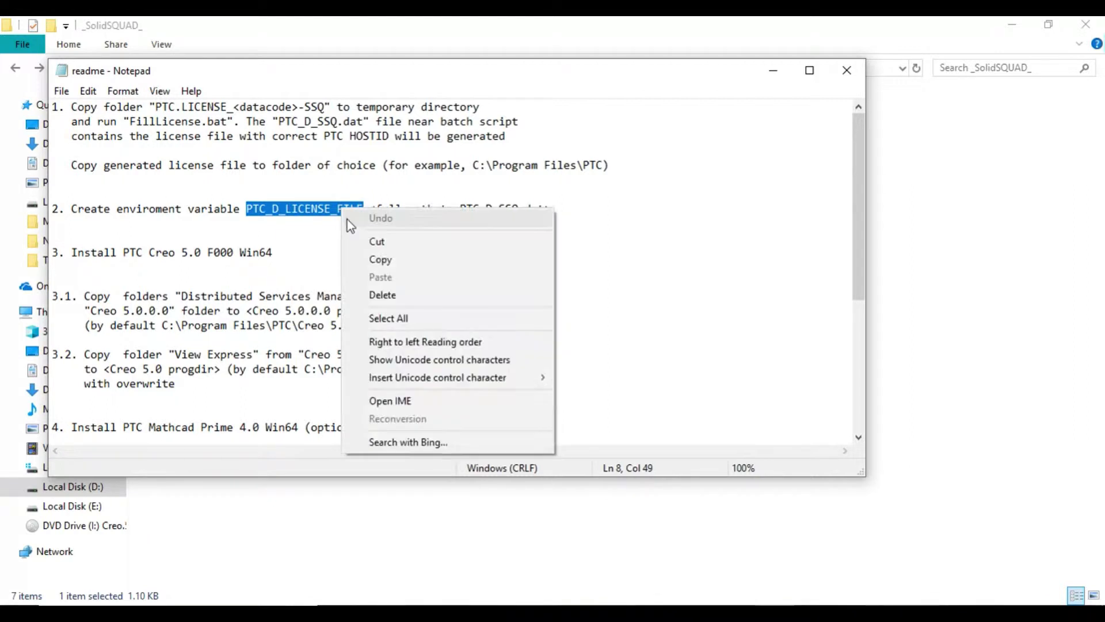
click(371, 257)
click(773, 71)
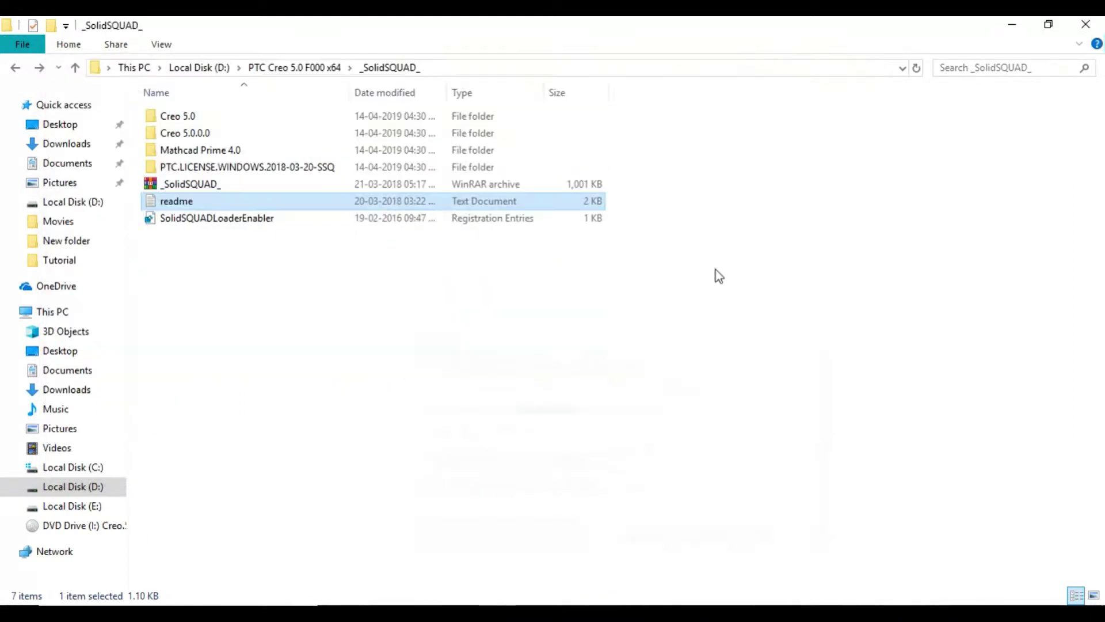
Return to the new user variable and paste PTC_D_LICENSE_FILE as its name
mouse_move(705, 614)
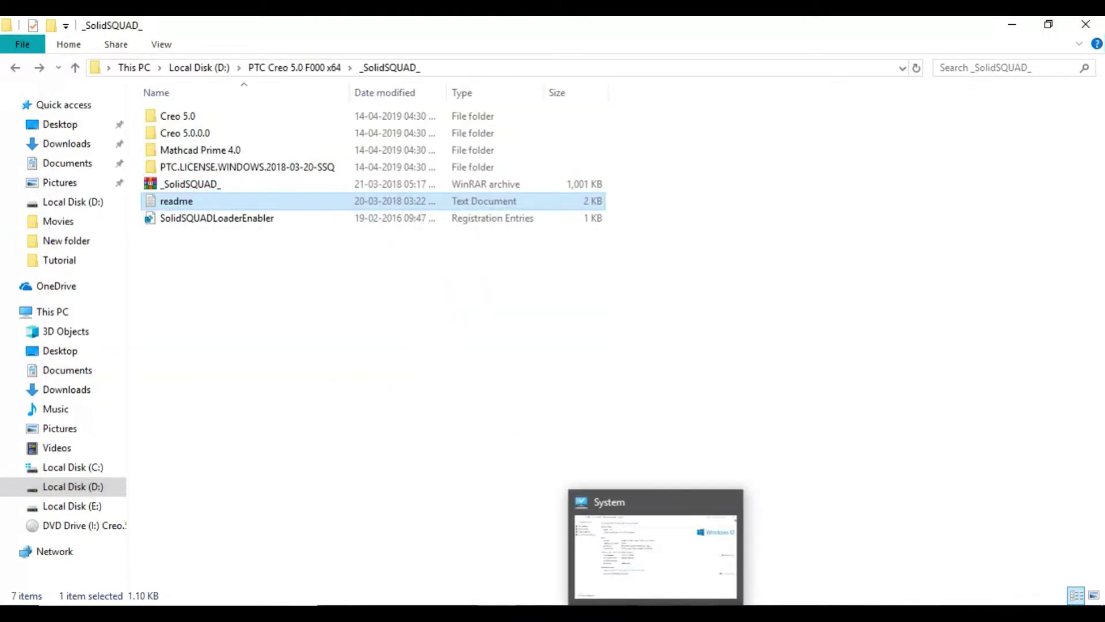
click(731, 553)
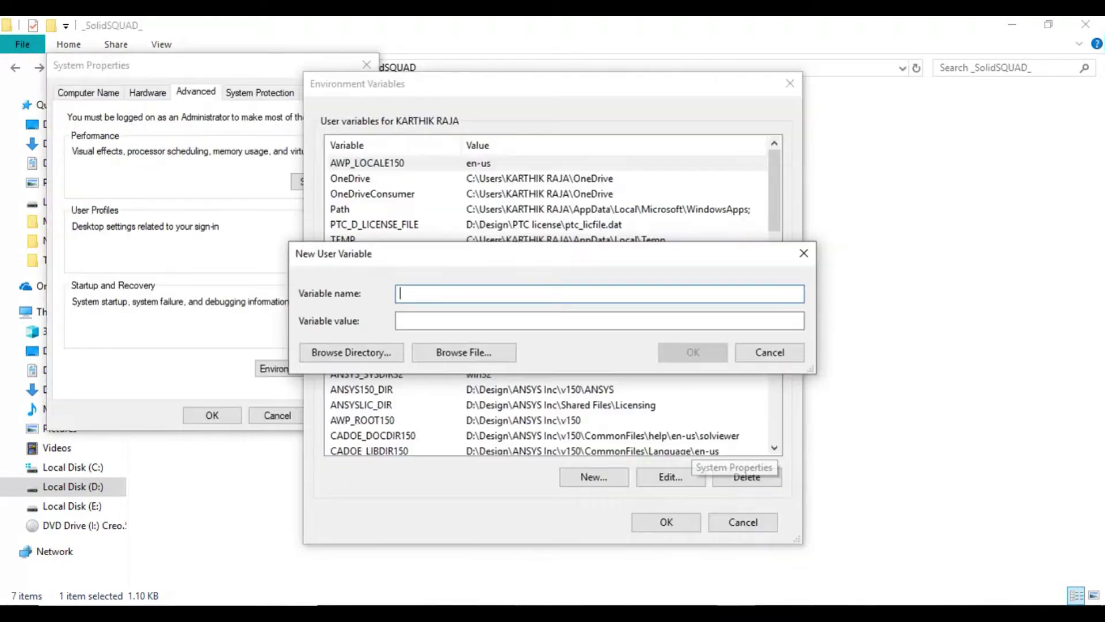
right_click(413, 295)
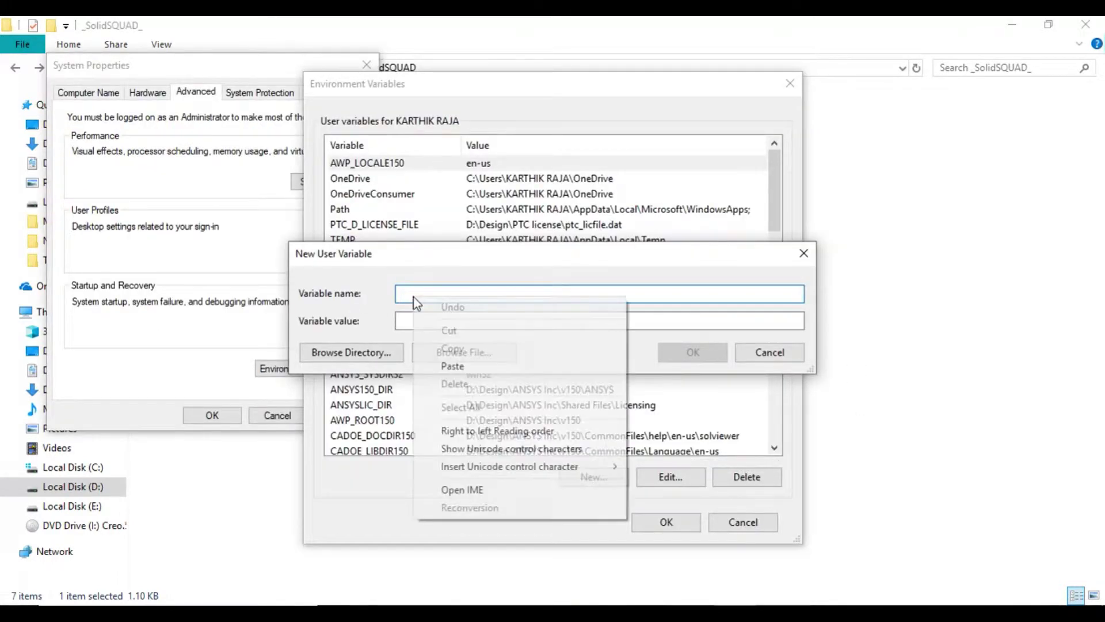
click(447, 365)
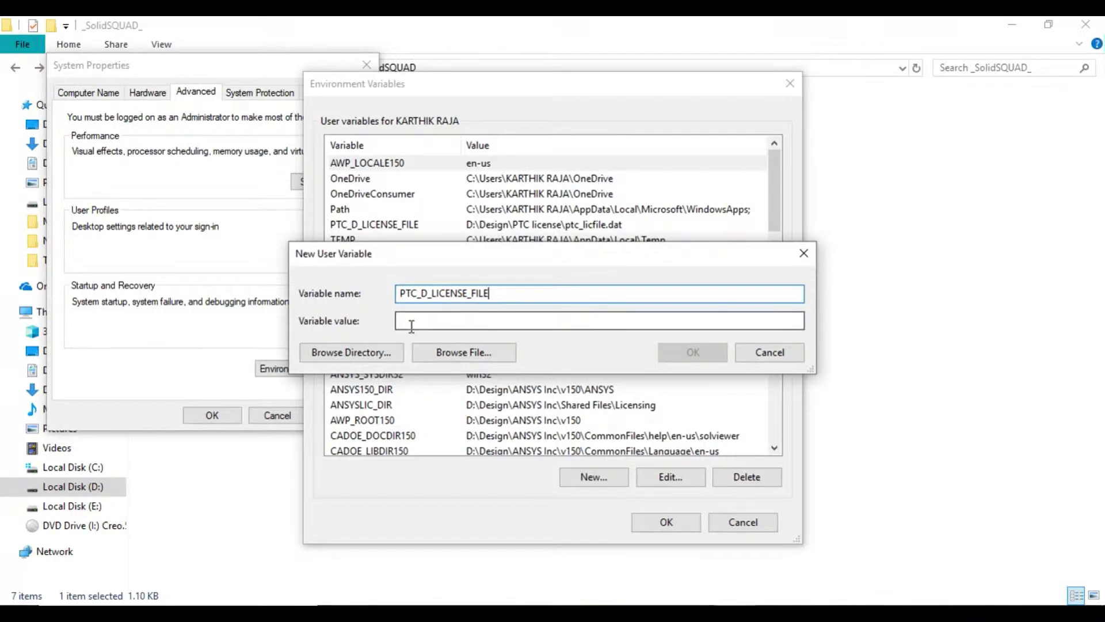
Set the new user variable's value to D:\Design\Creo License\PTC.LICENSE.WINDOWS.2018-03-20-SSQ\PTC_D_SSQ.dat and save the environment variables and system properties
click(463, 353)
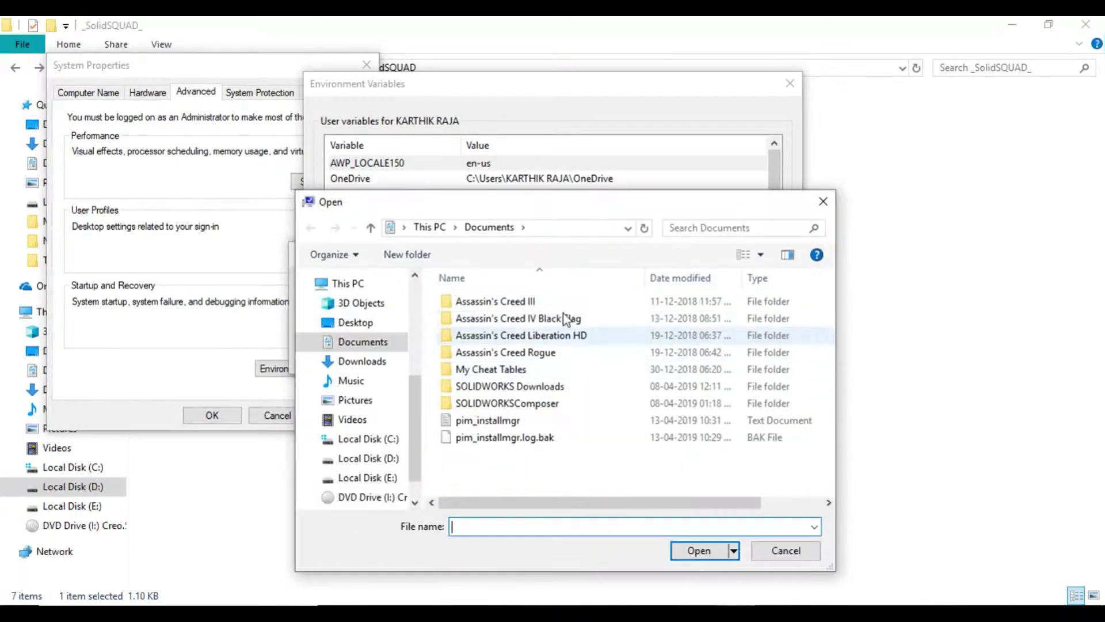
click(384, 459)
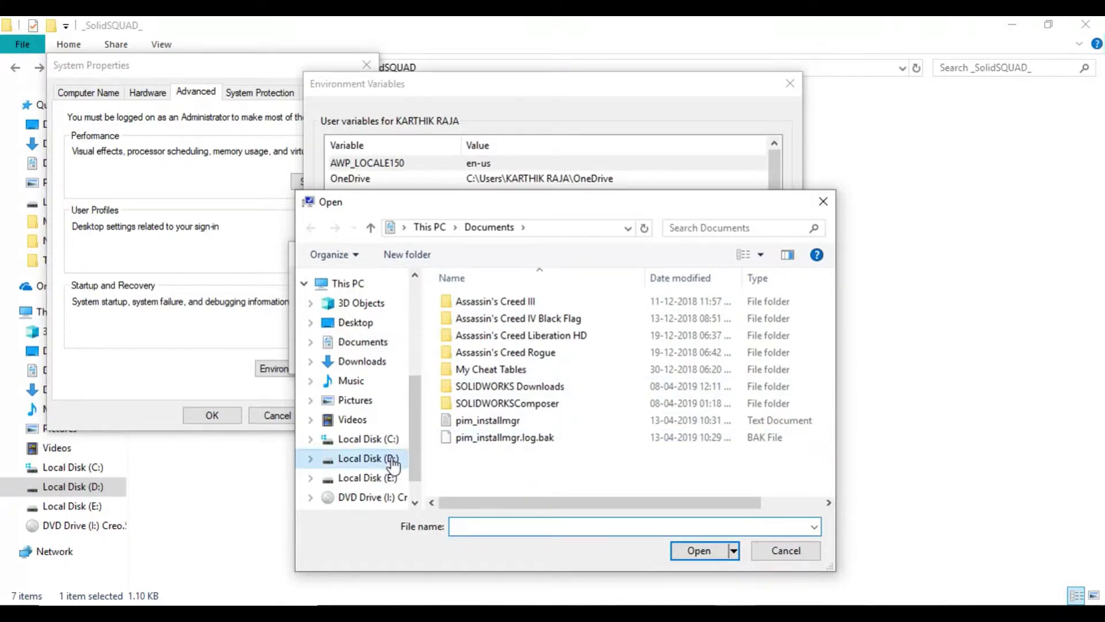
double_click(480, 320)
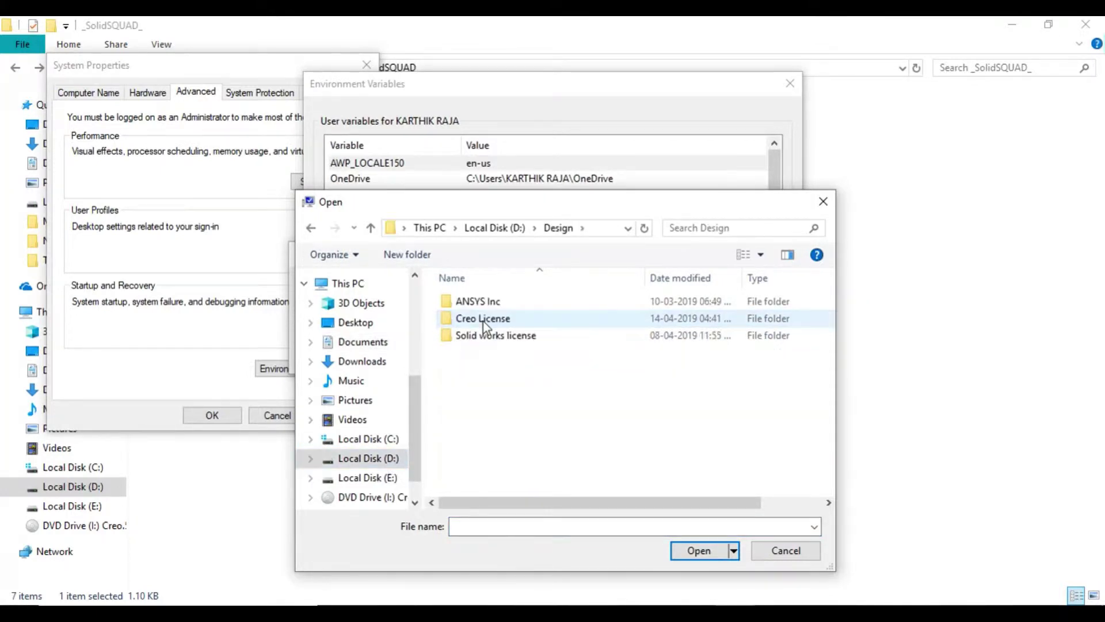
double_click(484, 320)
double_click(495, 302)
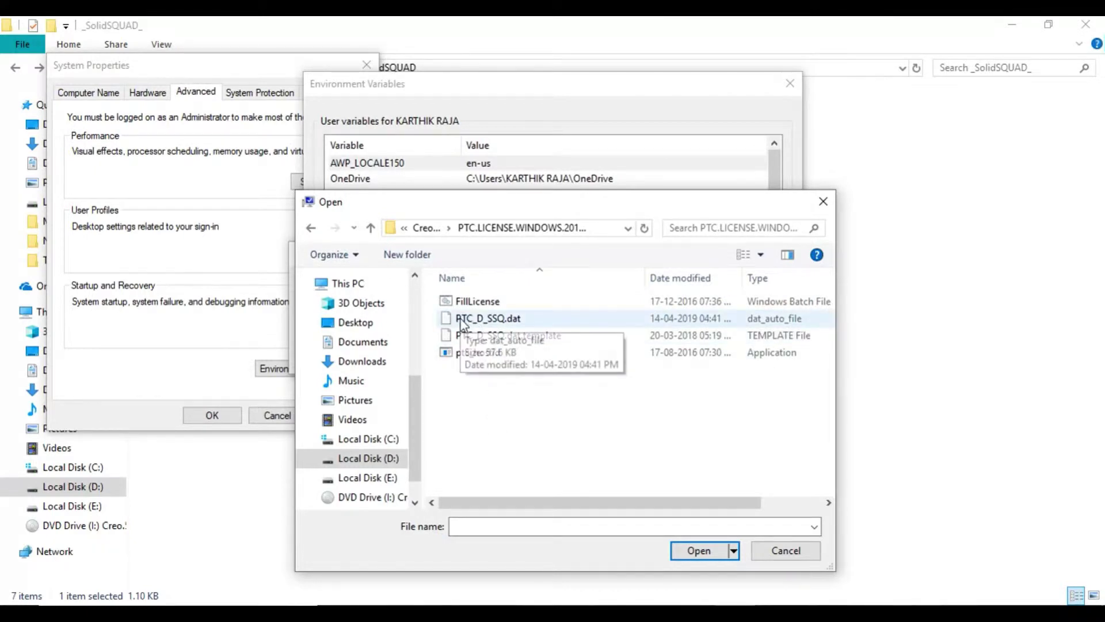
click(508, 323)
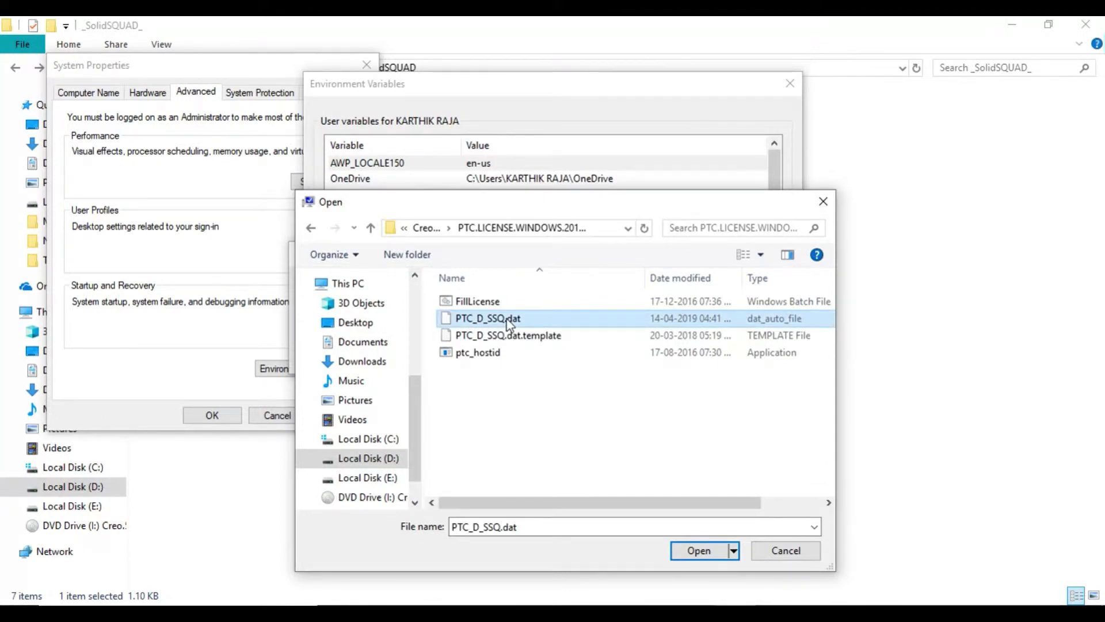
double_click(507, 318)
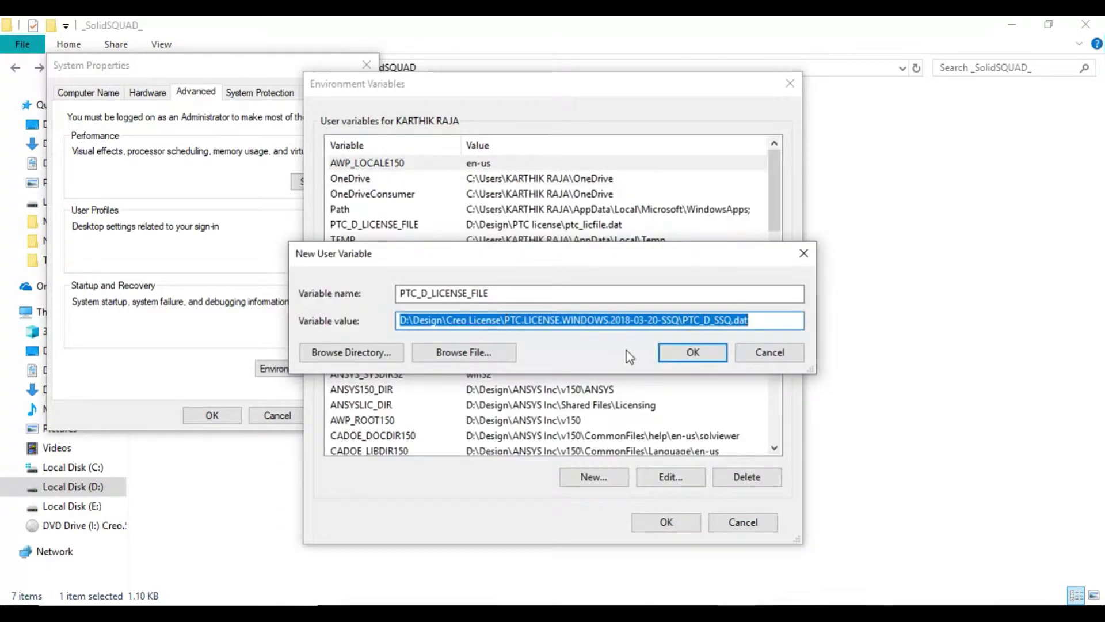
click(679, 359)
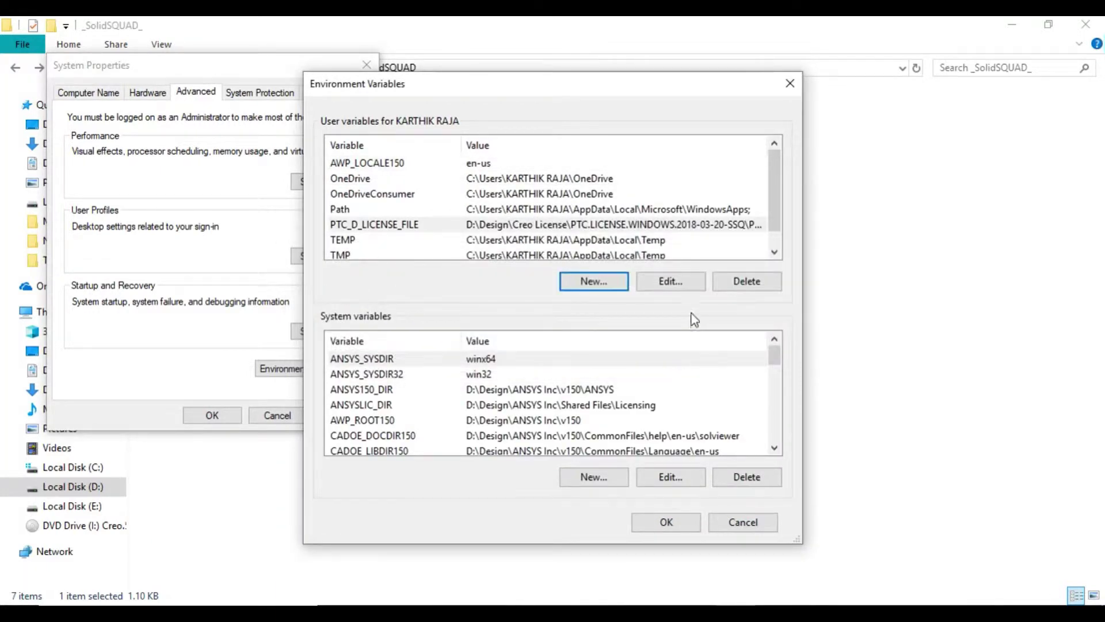
click(685, 518)
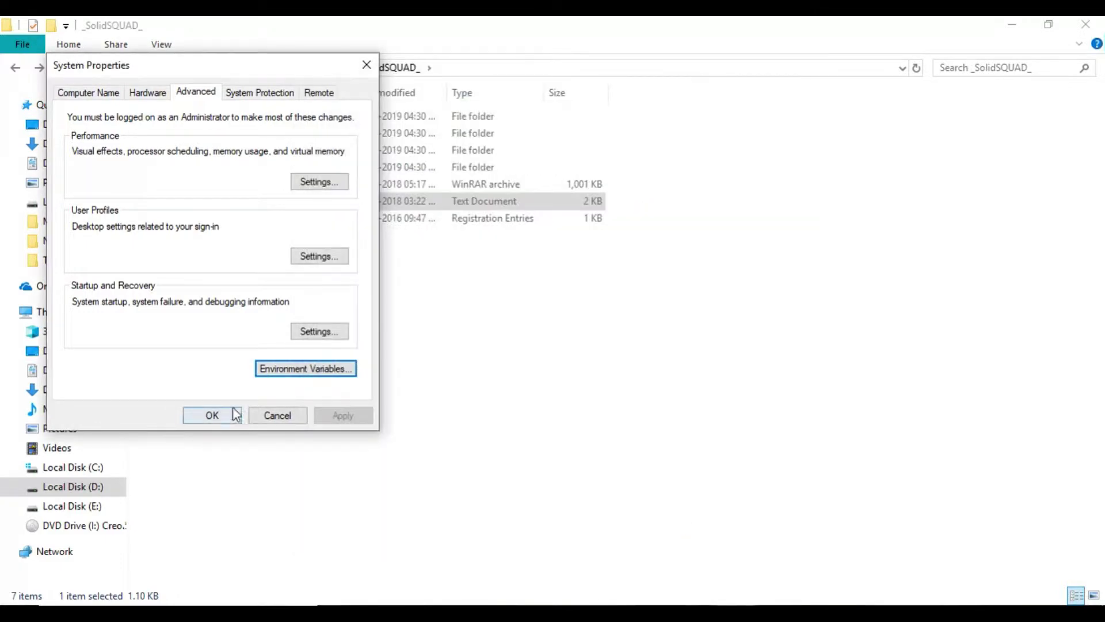
click(212, 415)
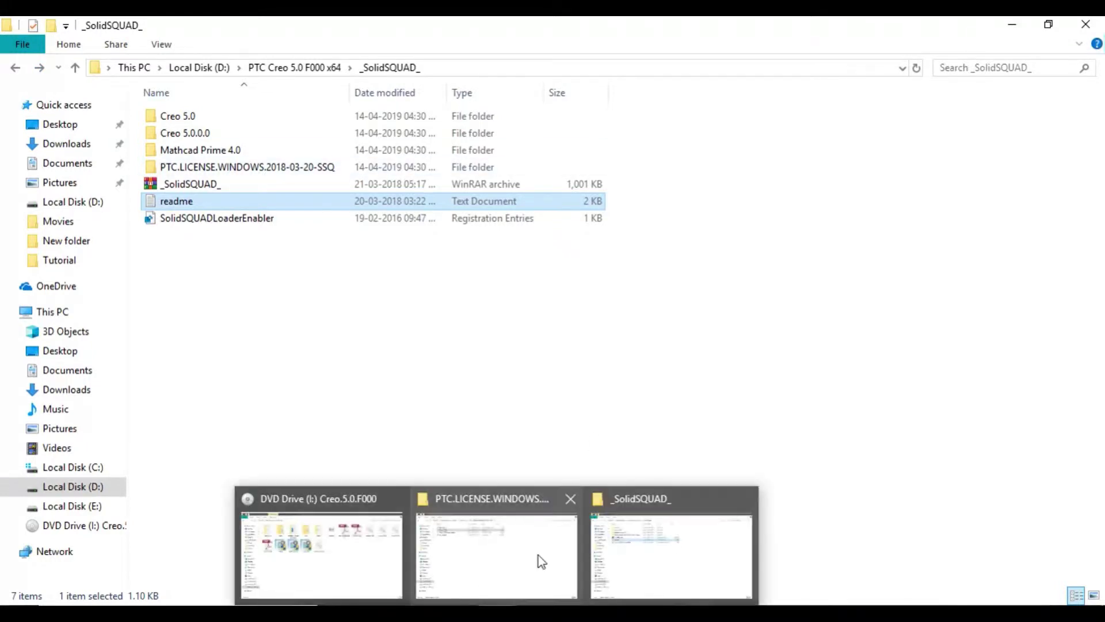
Return the license folder window to Creo License and minimize it, and return the _SolidSQUAD_ window to PTC Creo 5.0 F000 x64
click(540, 554)
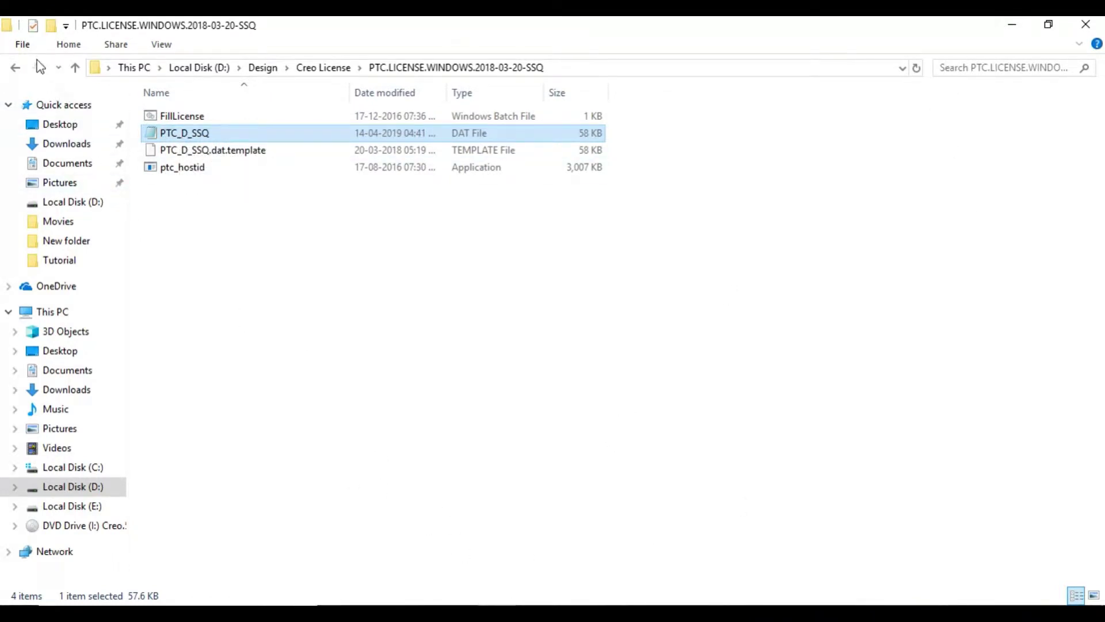
click(19, 69)
click(1011, 24)
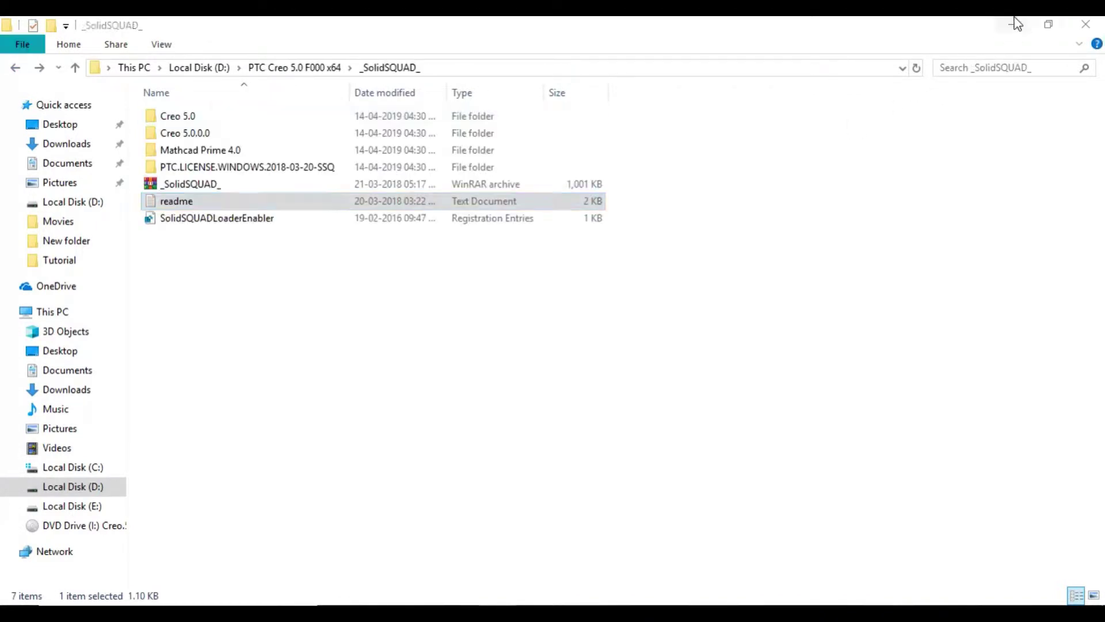
click(15, 70)
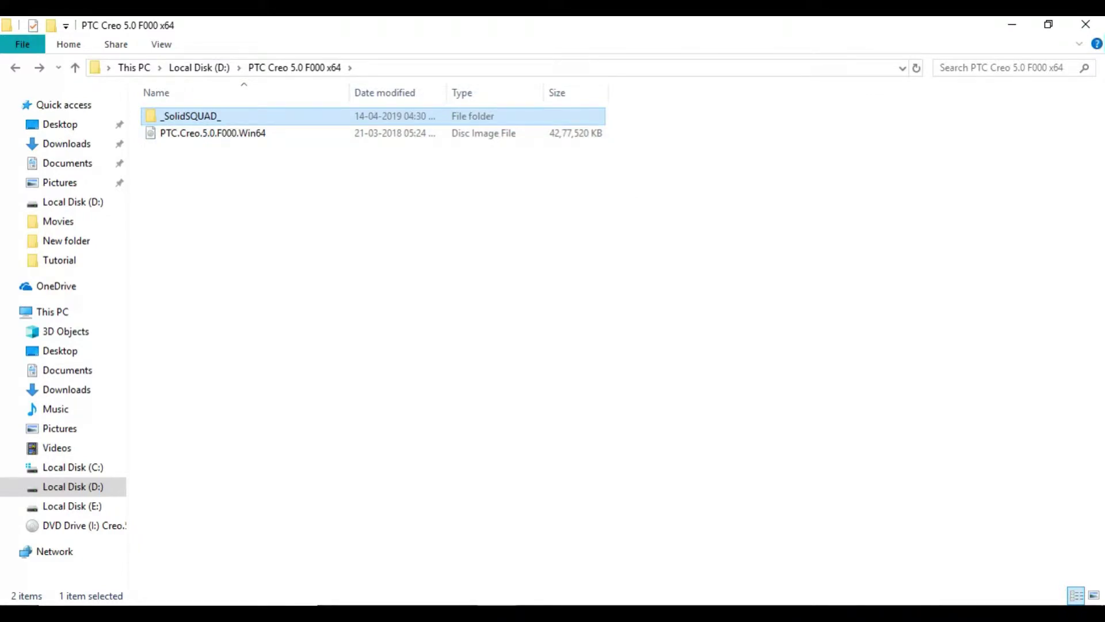
Switch to the DVD Drive (I:) Creo.5.0.F000 folder and launch the standard setup program, allowing it to run
mouse_move(496, 614)
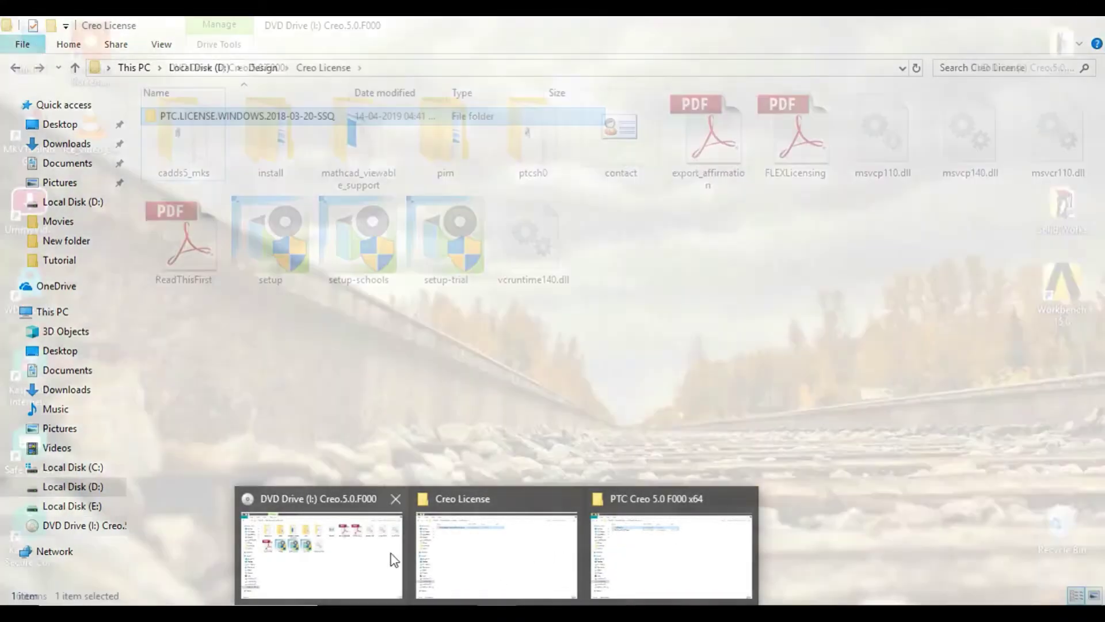
click(391, 554)
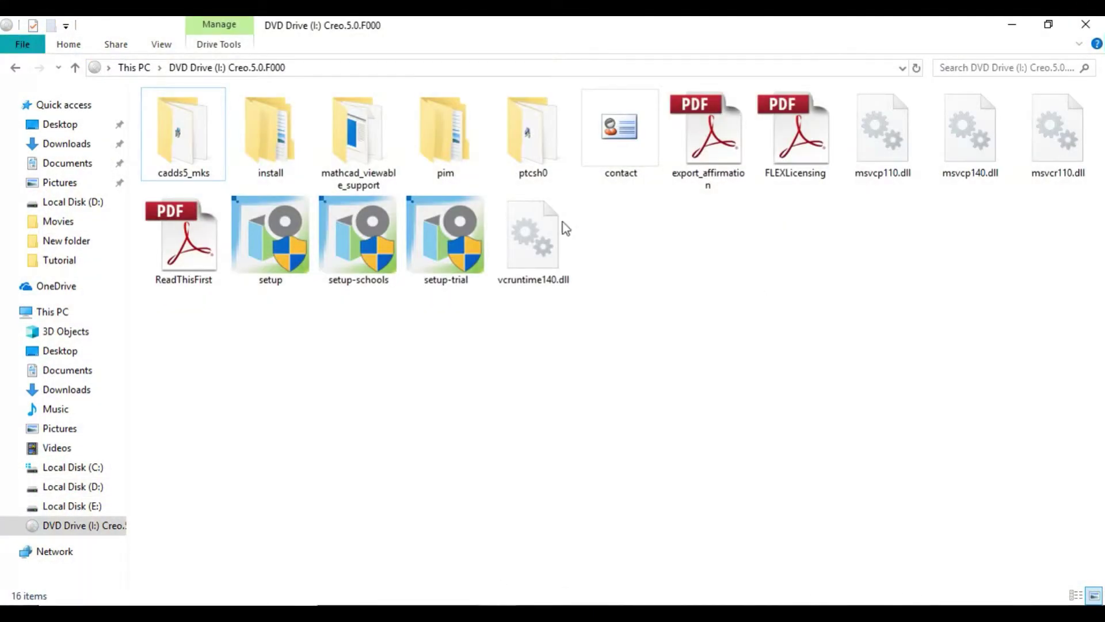
click(262, 254)
double_click(264, 259)
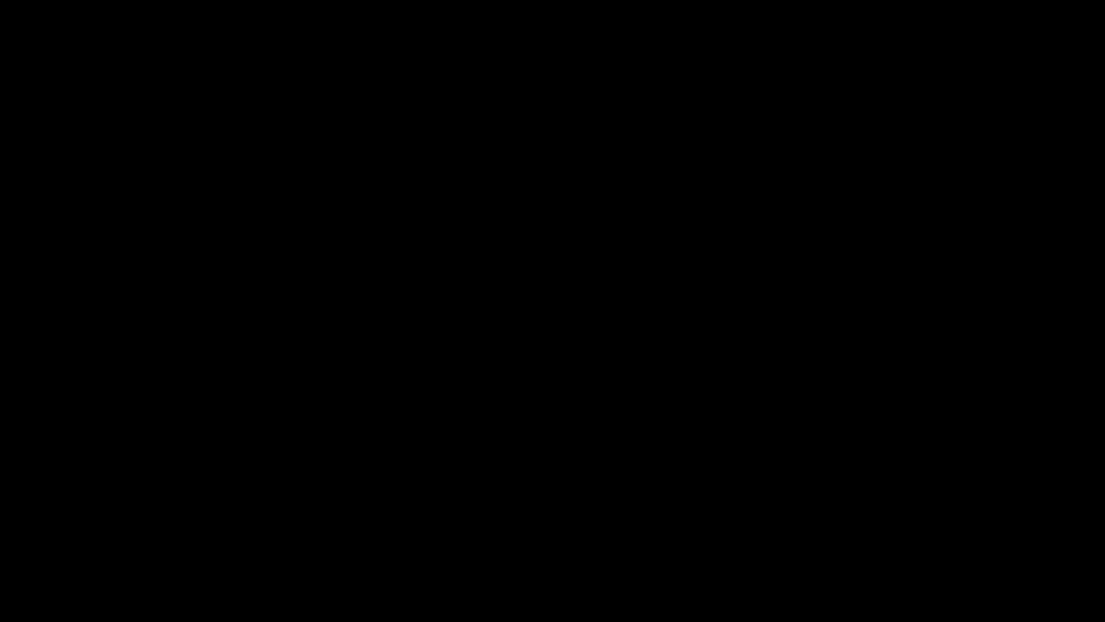
click(465, 422)
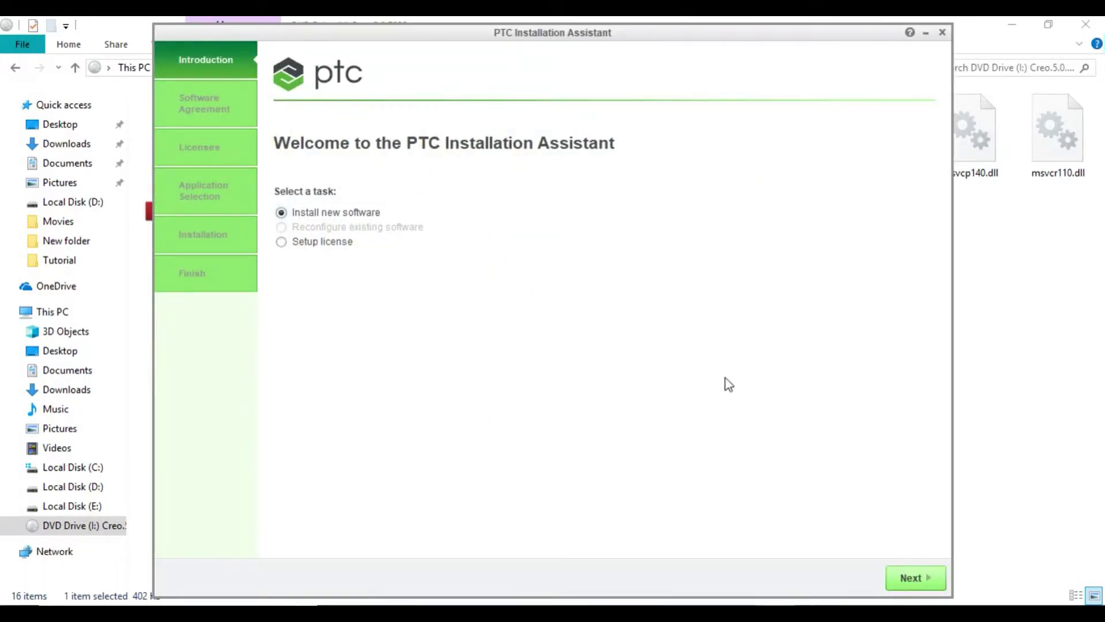
Proceed with installing new software and accept both the software license agreement and the export agreement
click(910, 578)
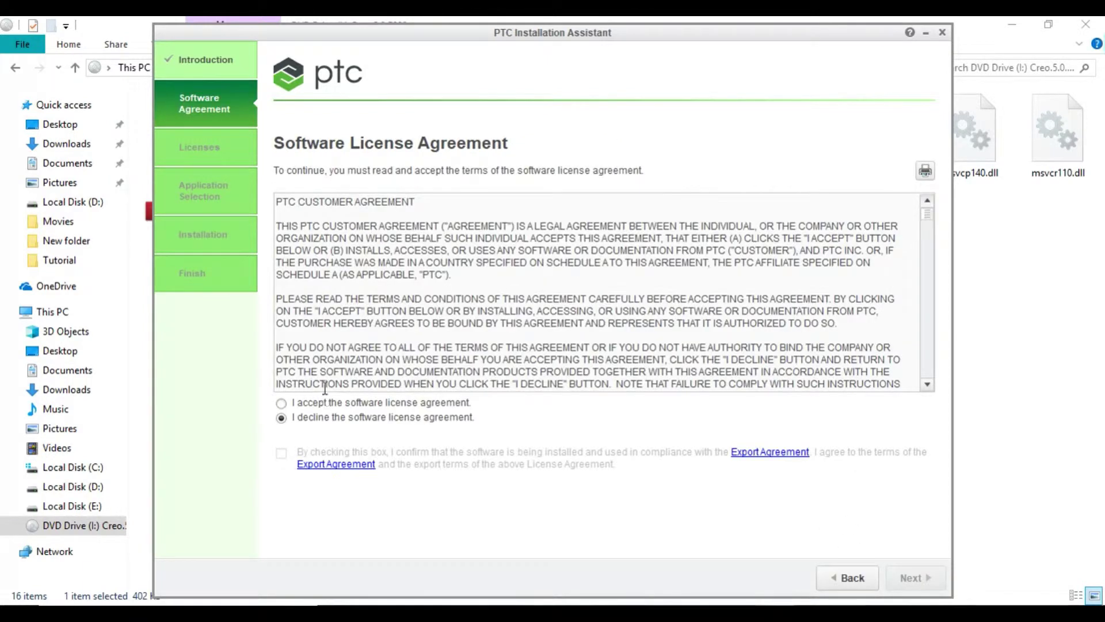
click(311, 403)
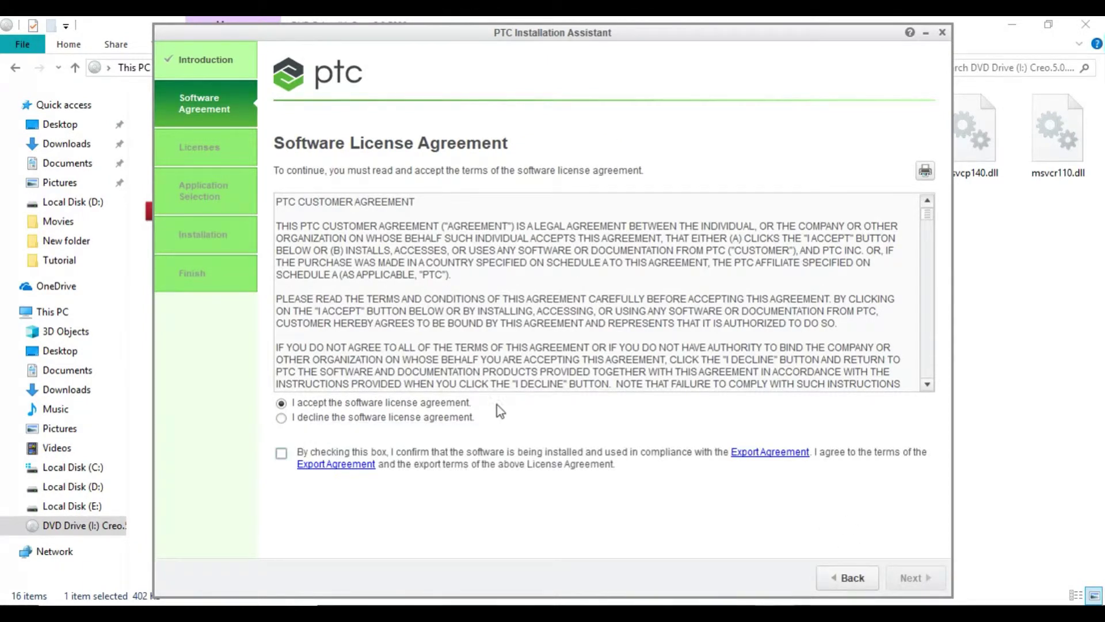
click(288, 457)
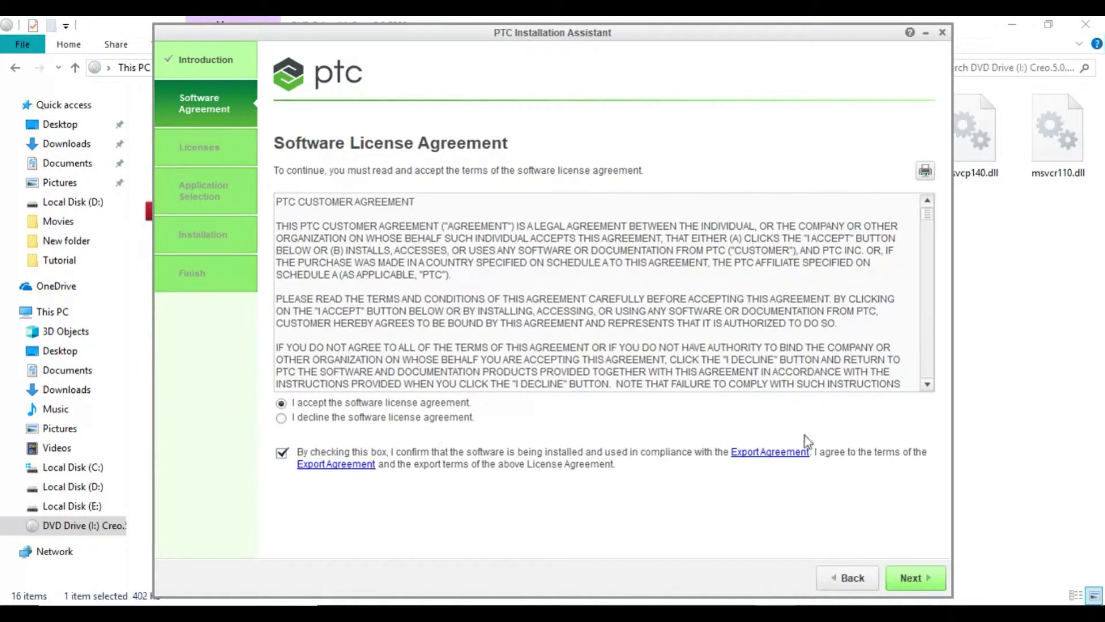
click(924, 576)
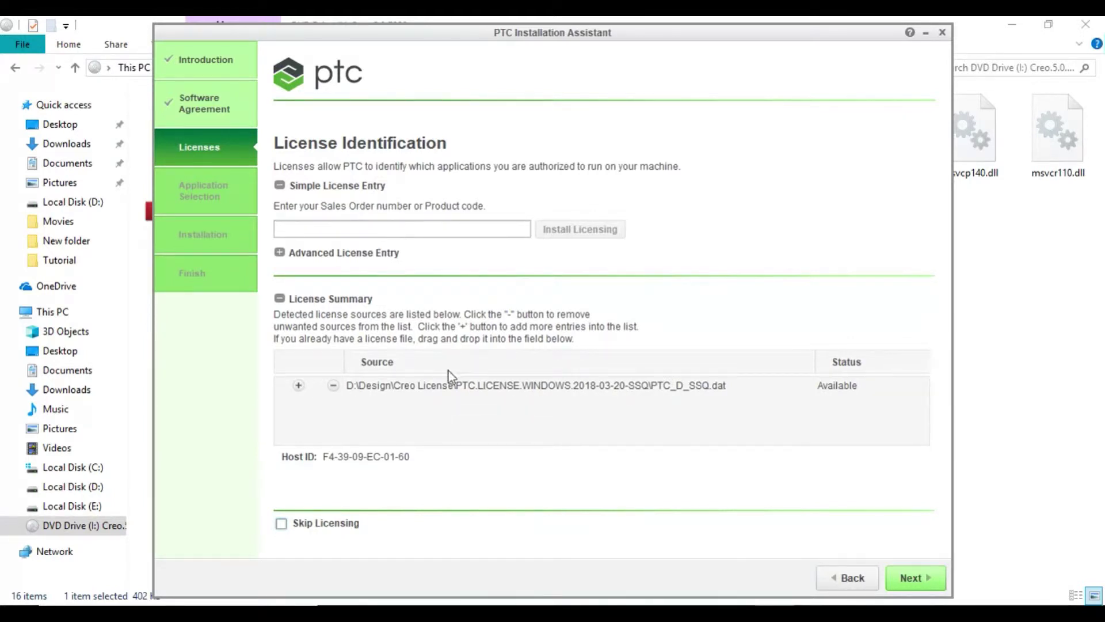
Remove the detected license source, and delete FillLicense, PTC_D_SSQ.dat.template and ptc_hostid from the PTC.LICENSE.WINDOWS.2018-03-20-SSQ folder under Creo License
click(335, 388)
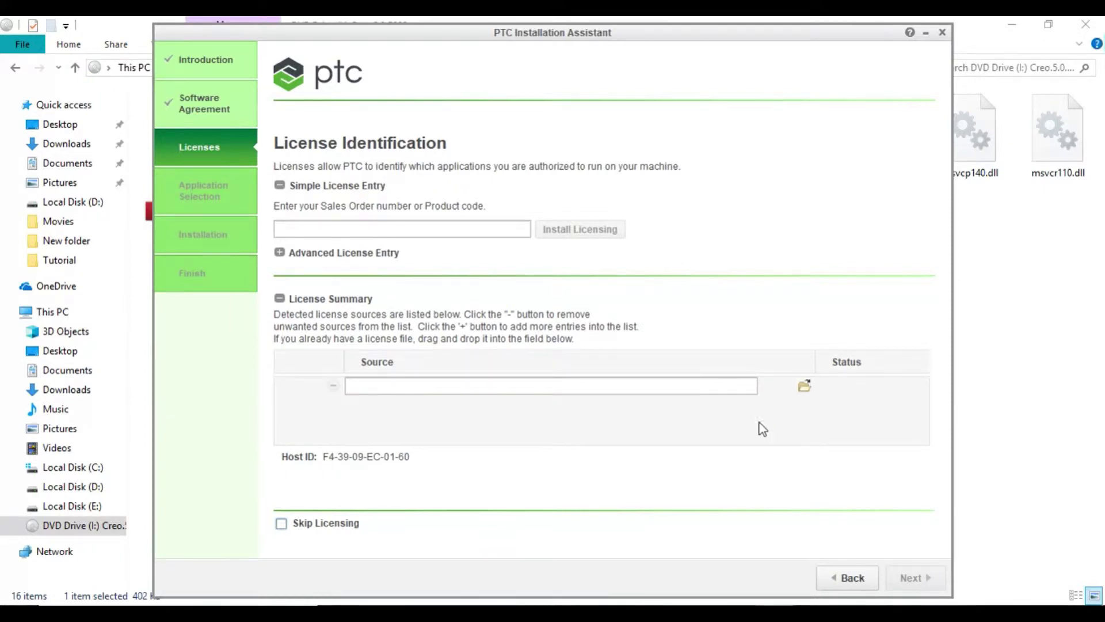
mouse_move(496, 614)
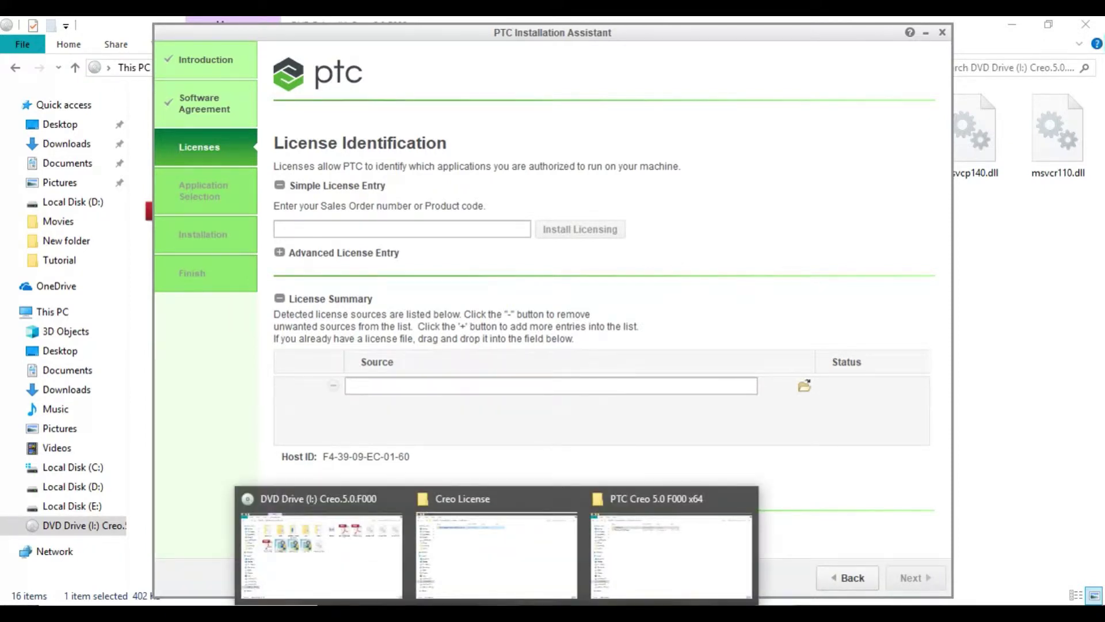
click(483, 565)
double_click(224, 123)
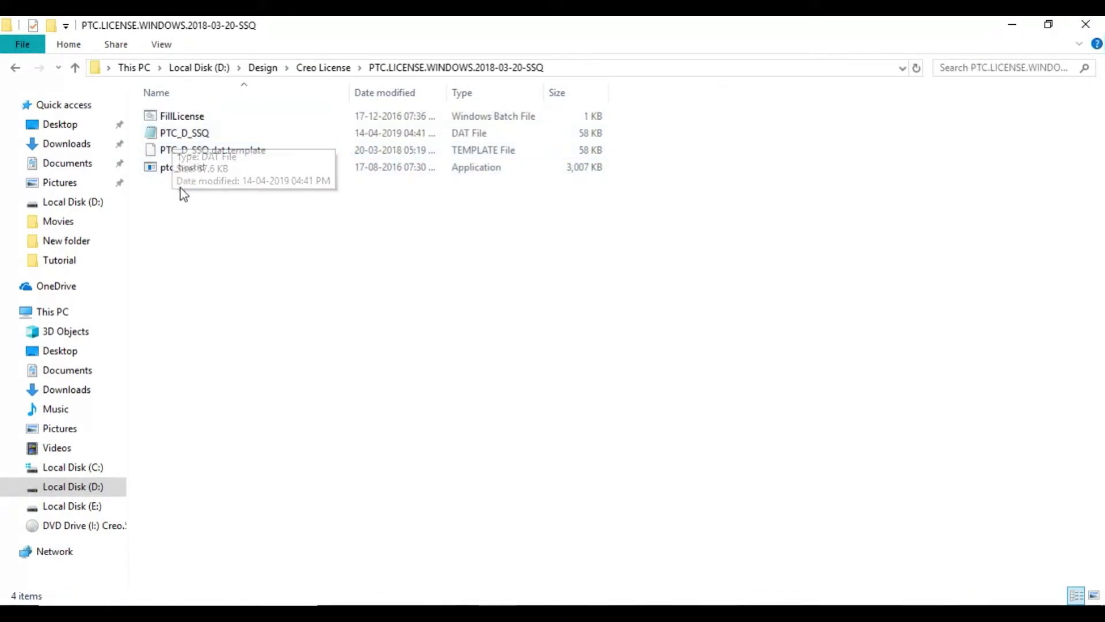
drag(181, 188, 194, 132)
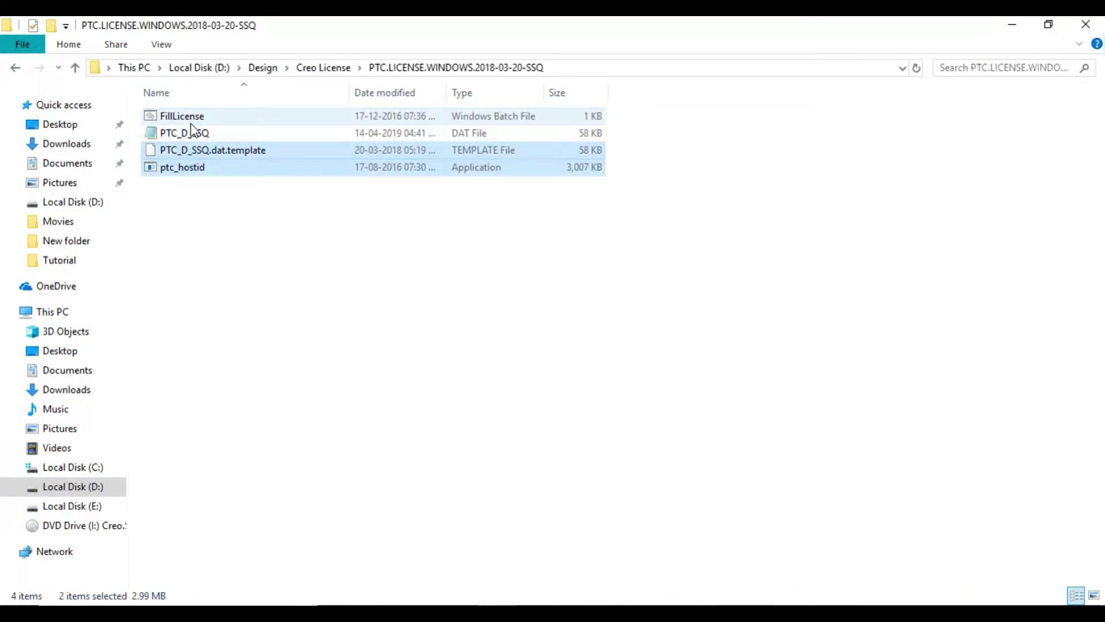
ctrl+click(191, 121)
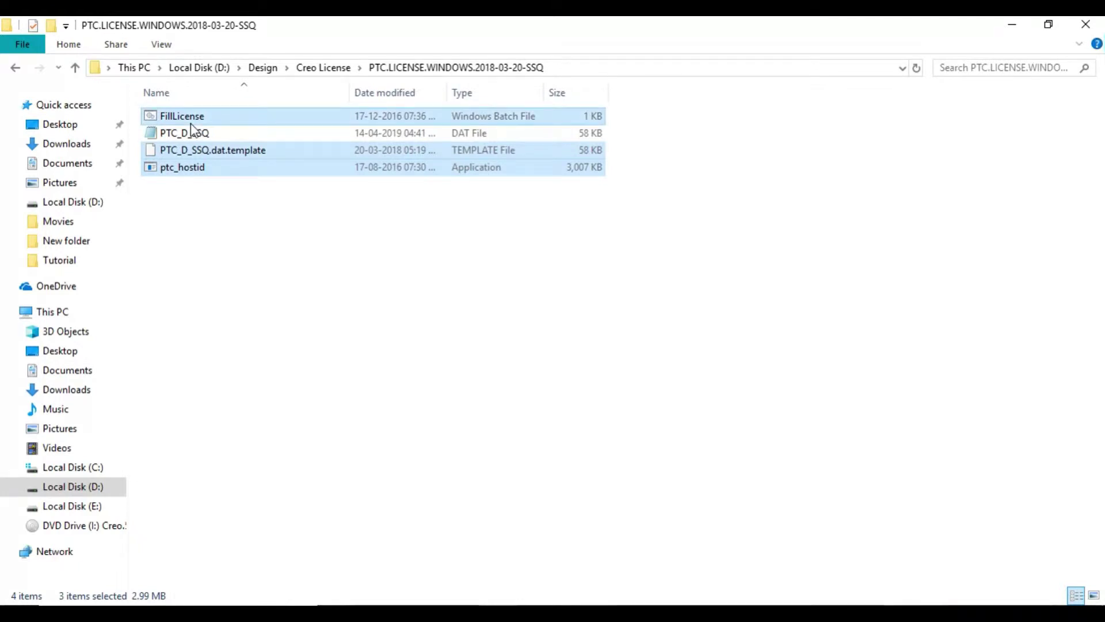
key(Delete)
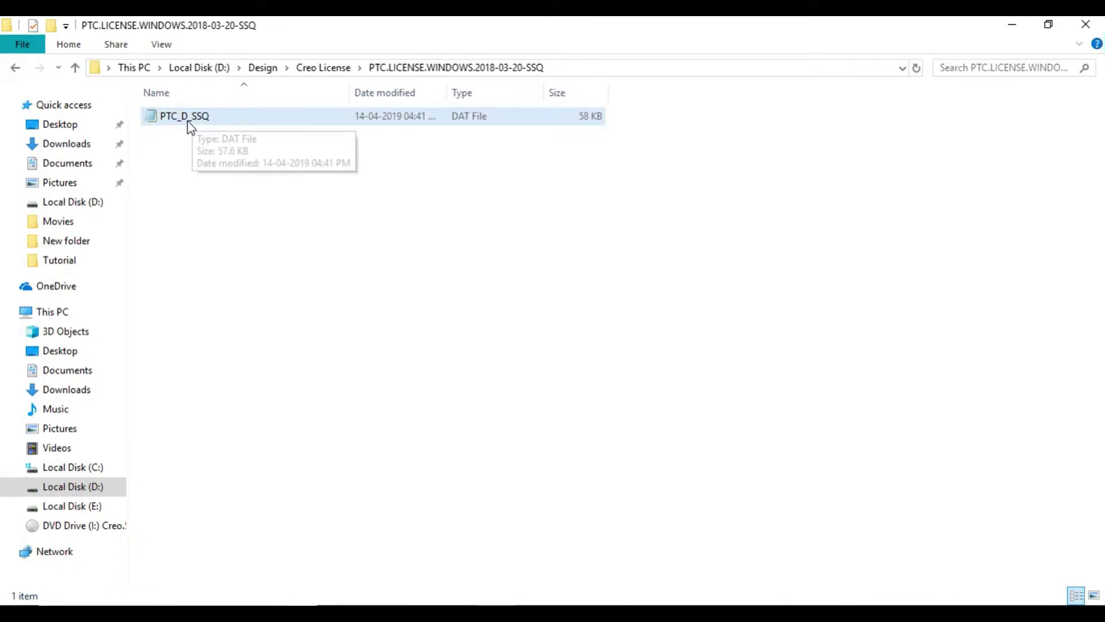
Add the PTC_D_SSQ file from the folder as the installer's license source and continue to the application selection
drag(193, 116, 509, 384)
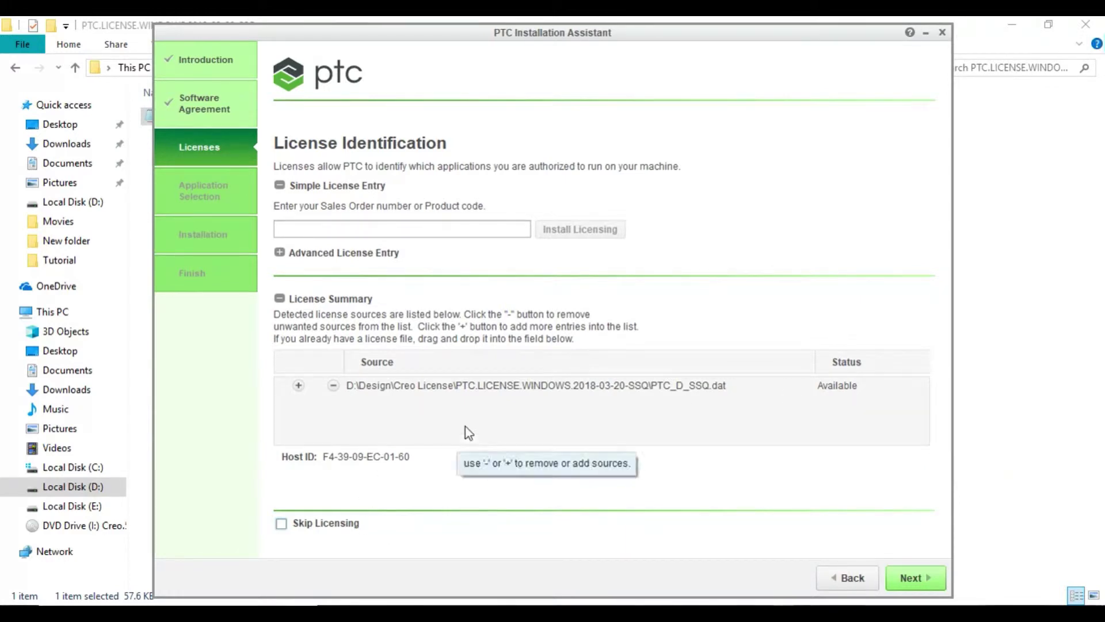
click(920, 580)
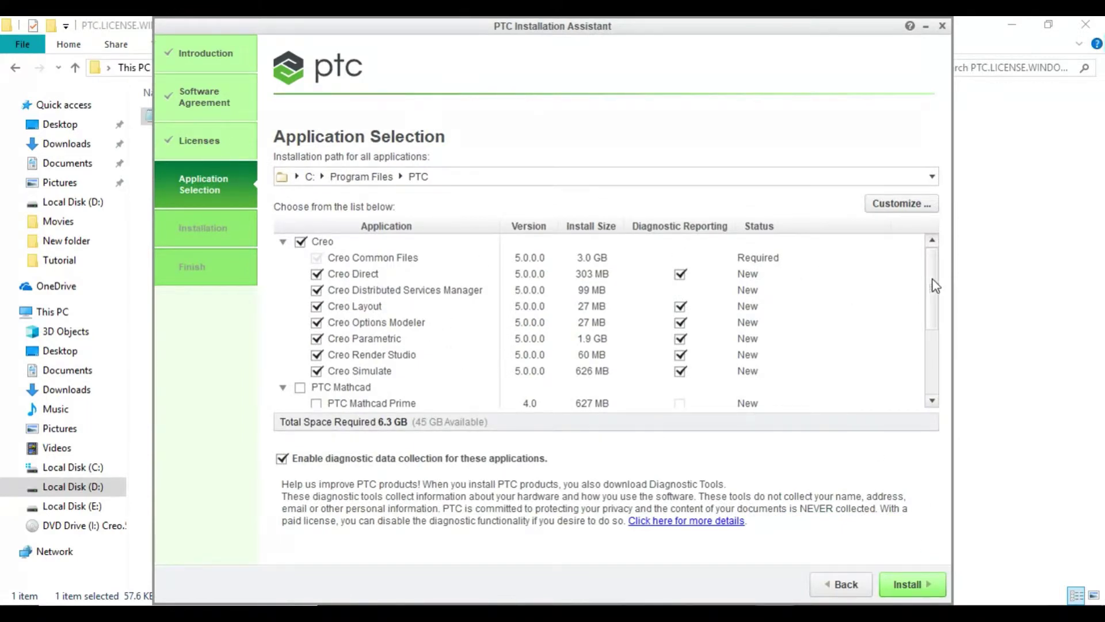
Include PTC Mathcad Prime 4.0 among the selected applications and start the installation
mouse_move(936, 281)
mouse_down()
mouse_move(932, 333)
mouse_move(936, 299)
mouse_up()
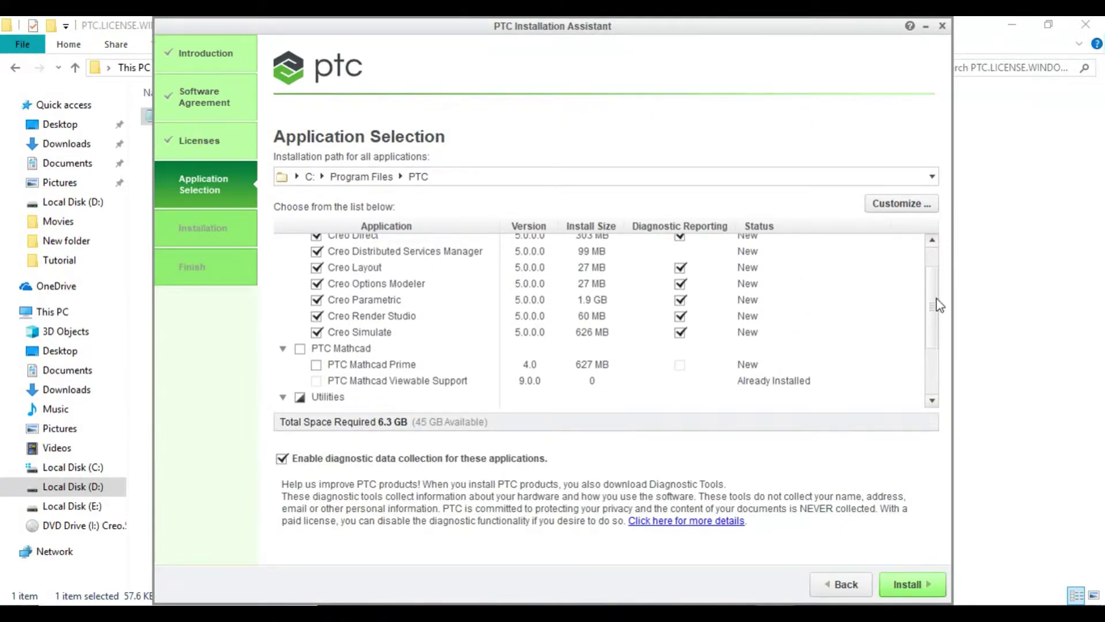
click(300, 349)
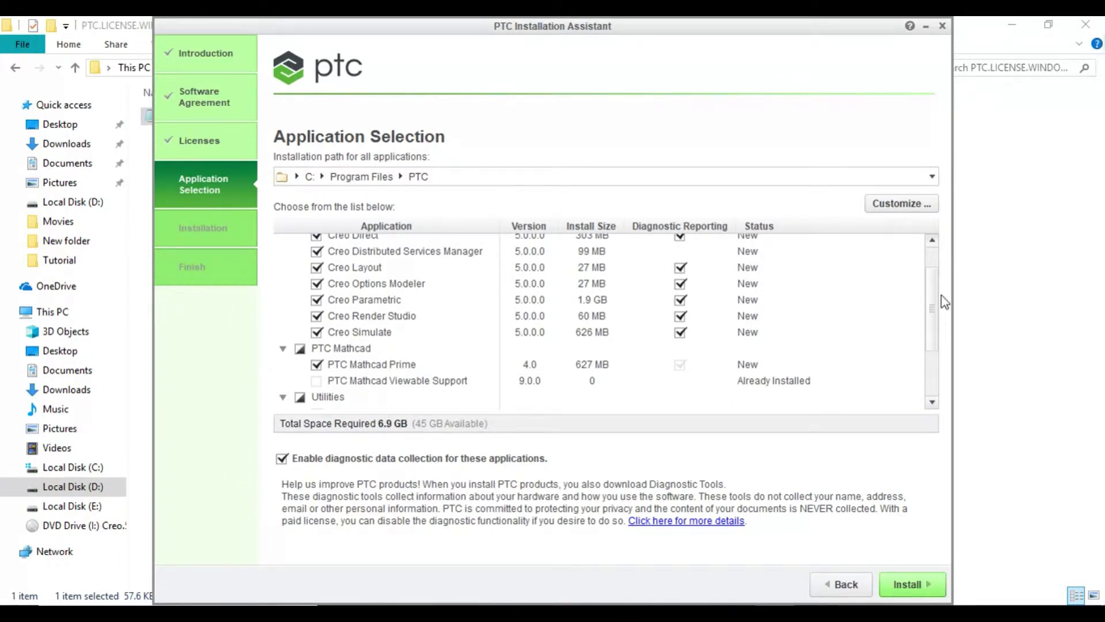
drag(932, 308, 938, 278)
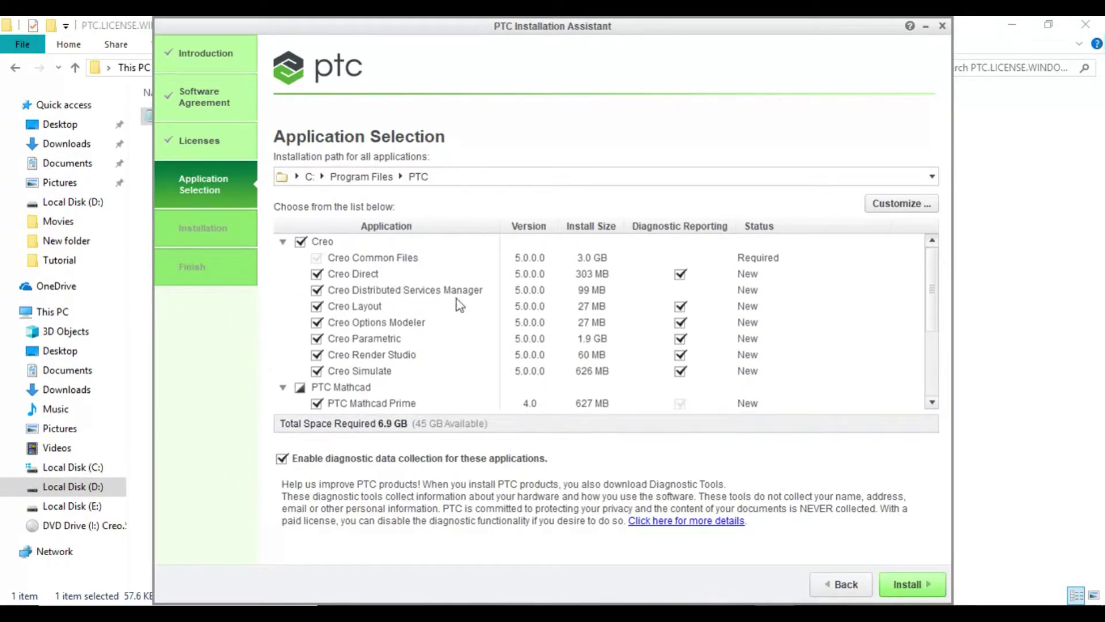
click(919, 590)
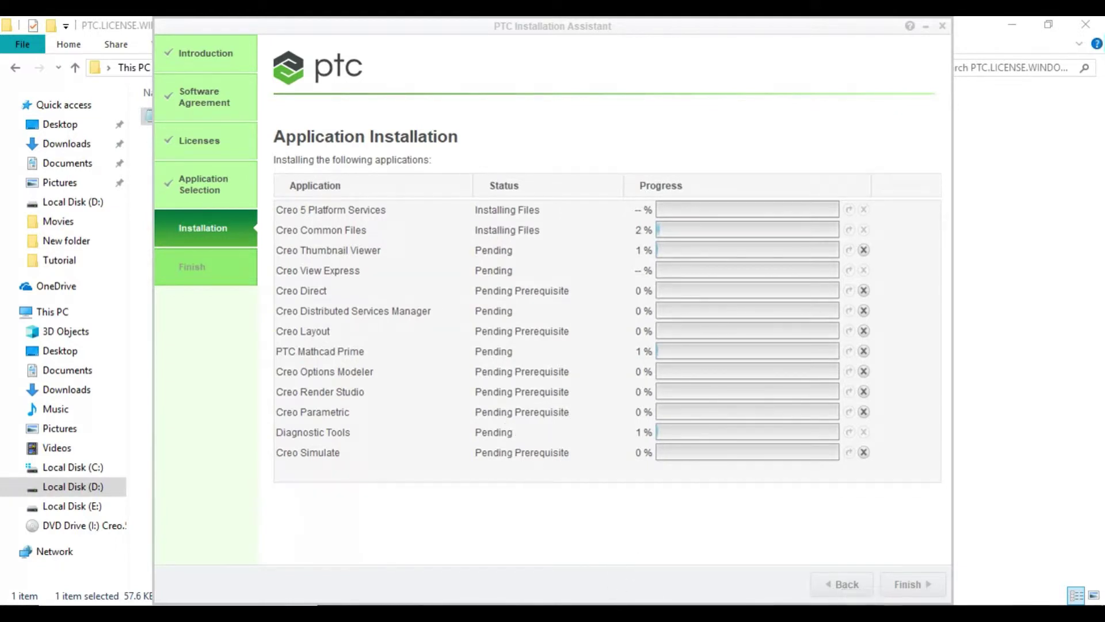
click(878, 603)
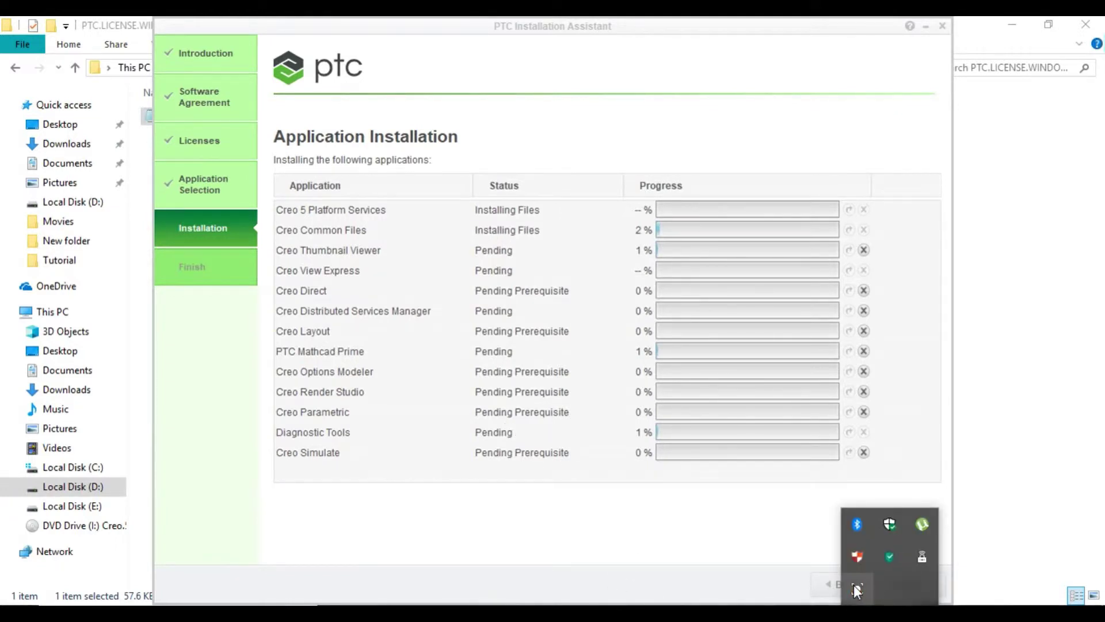
click(855, 586)
click(589, 563)
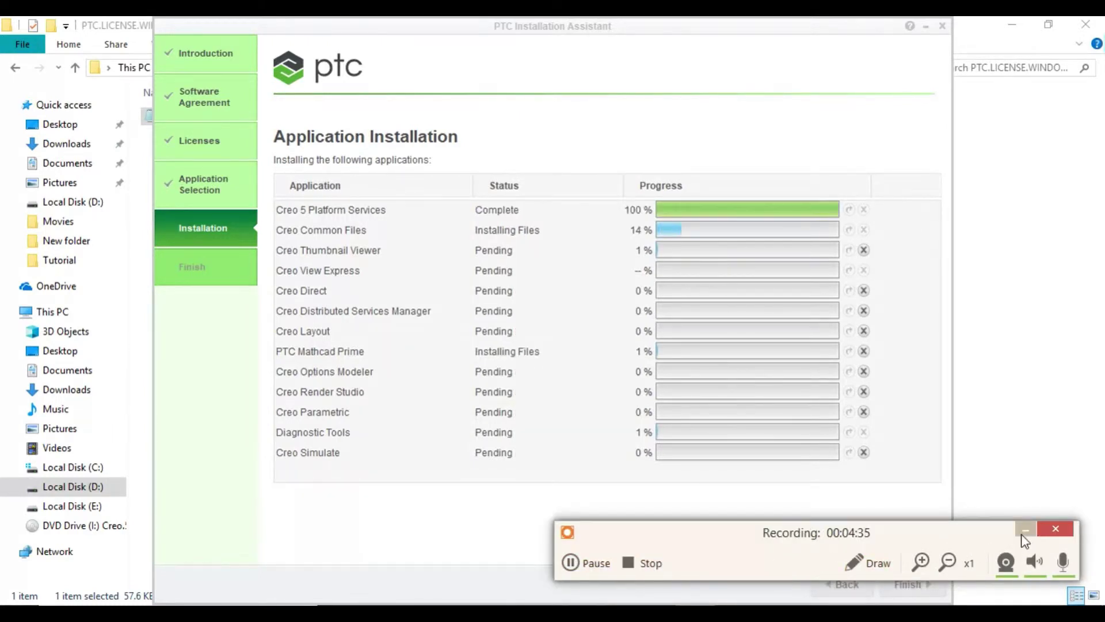
click(1025, 540)
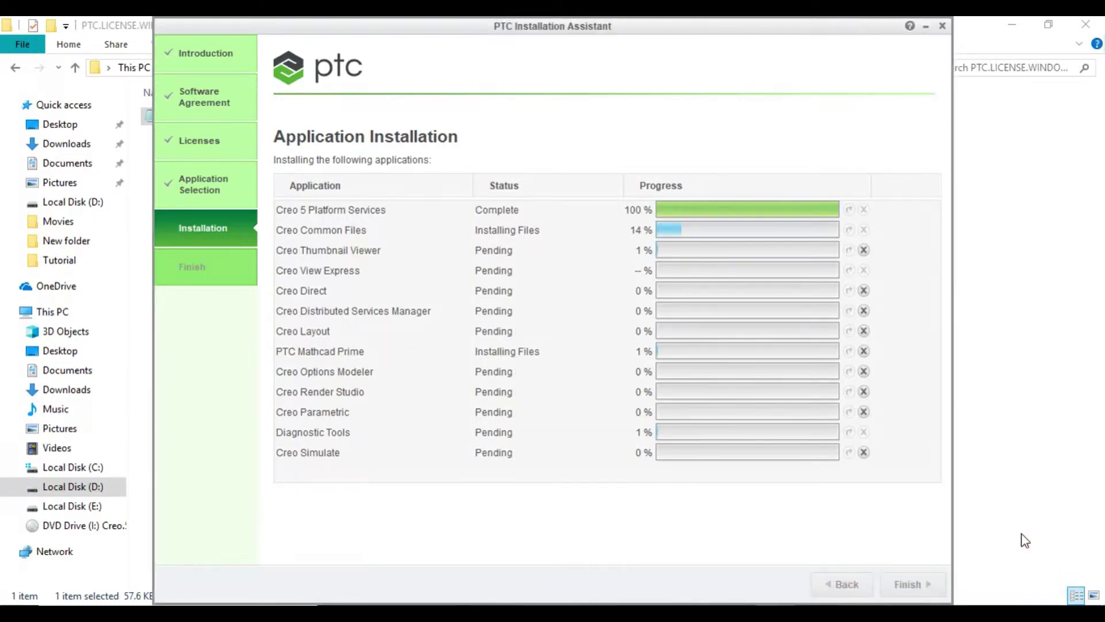
Minimize the installer, open the Windows environment variables from the advanced system settings and start a new user variable
click(925, 26)
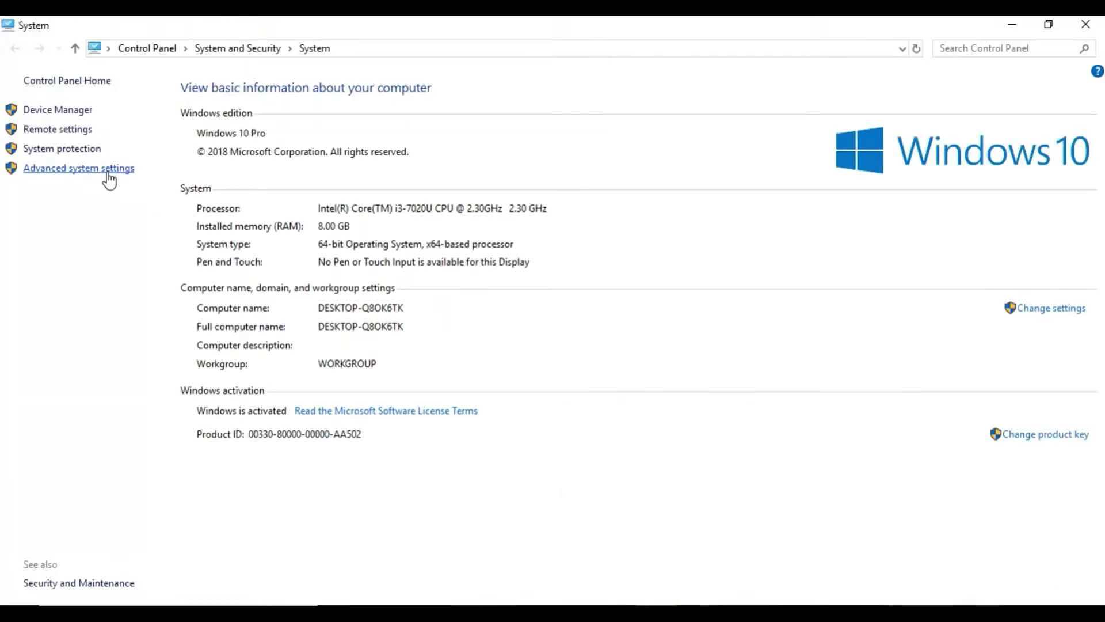
click(108, 171)
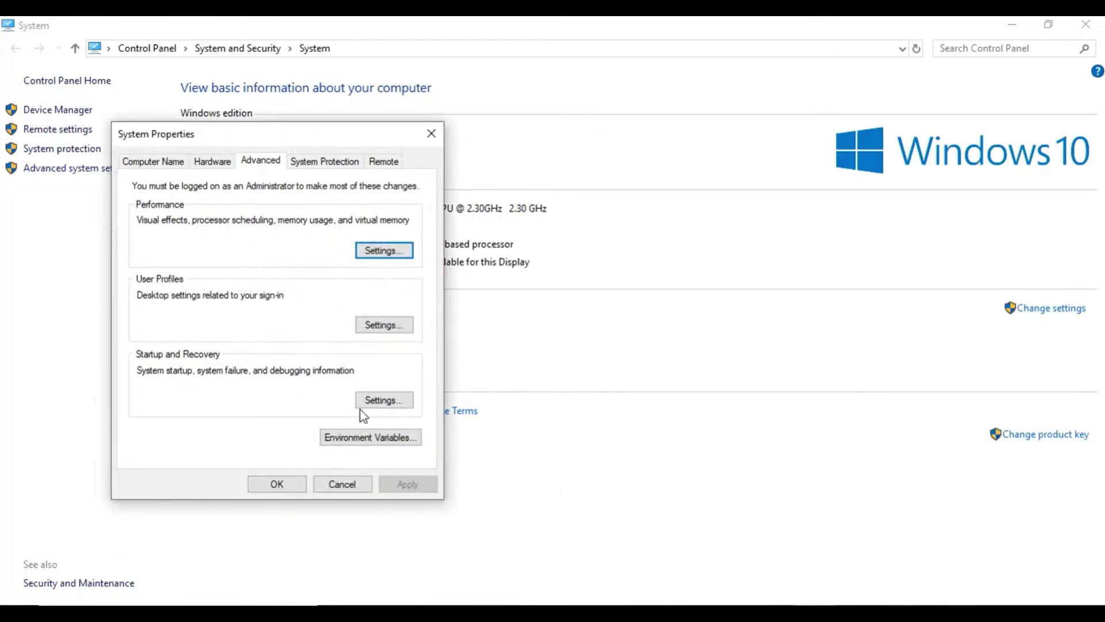
click(363, 436)
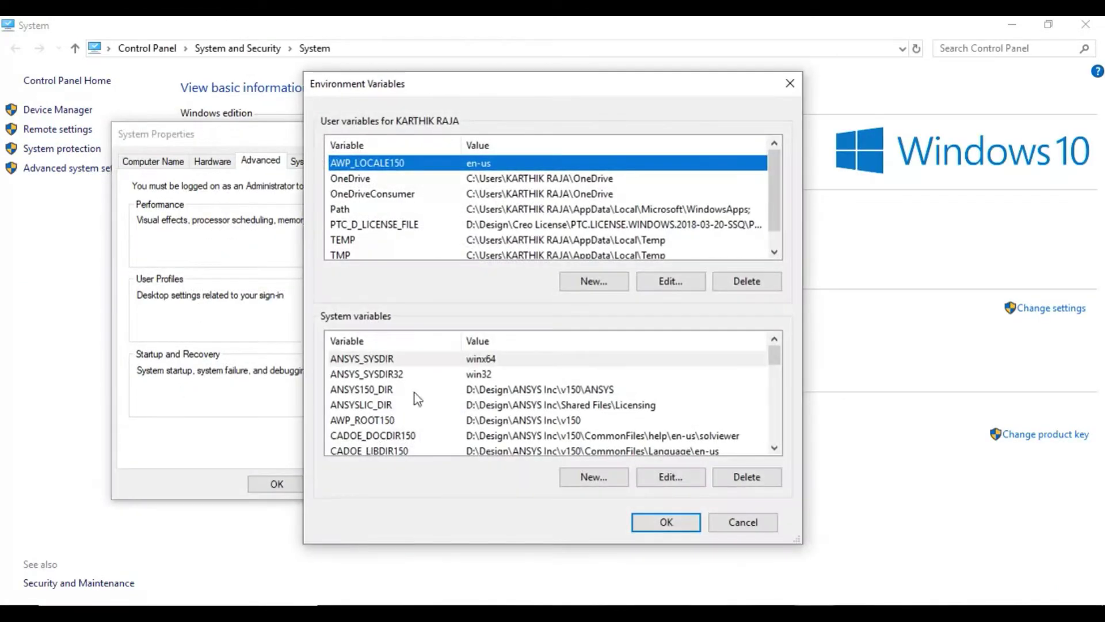
click(598, 281)
click(503, 316)
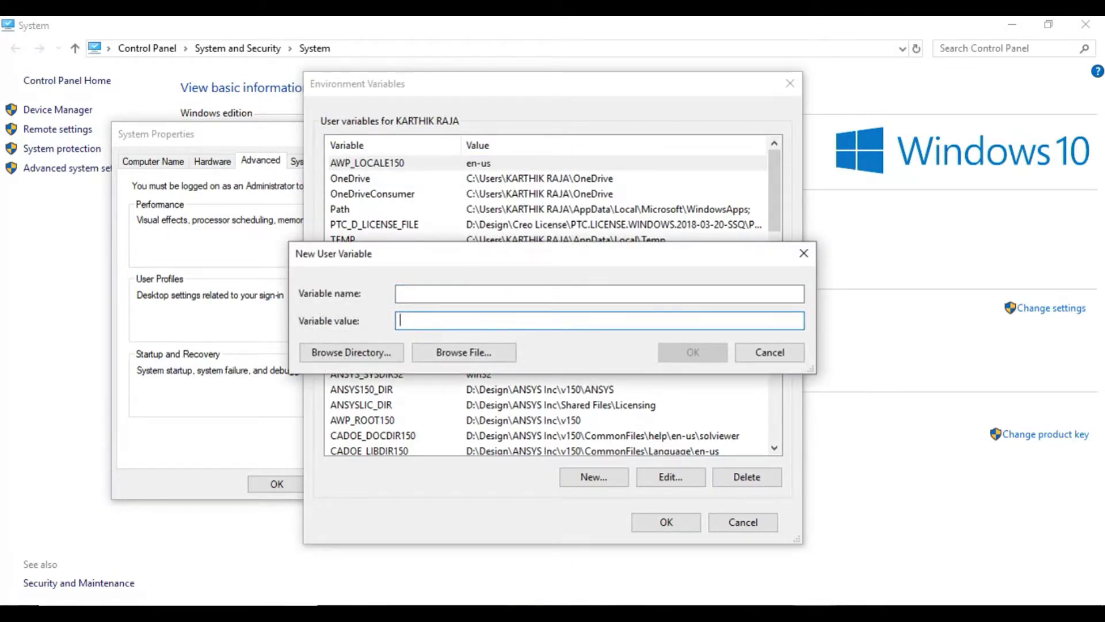
Copy PTC_D_LICENSE_FILE from the readme in Notepad and enter it as the new user variable's name
key(alt+Tab)
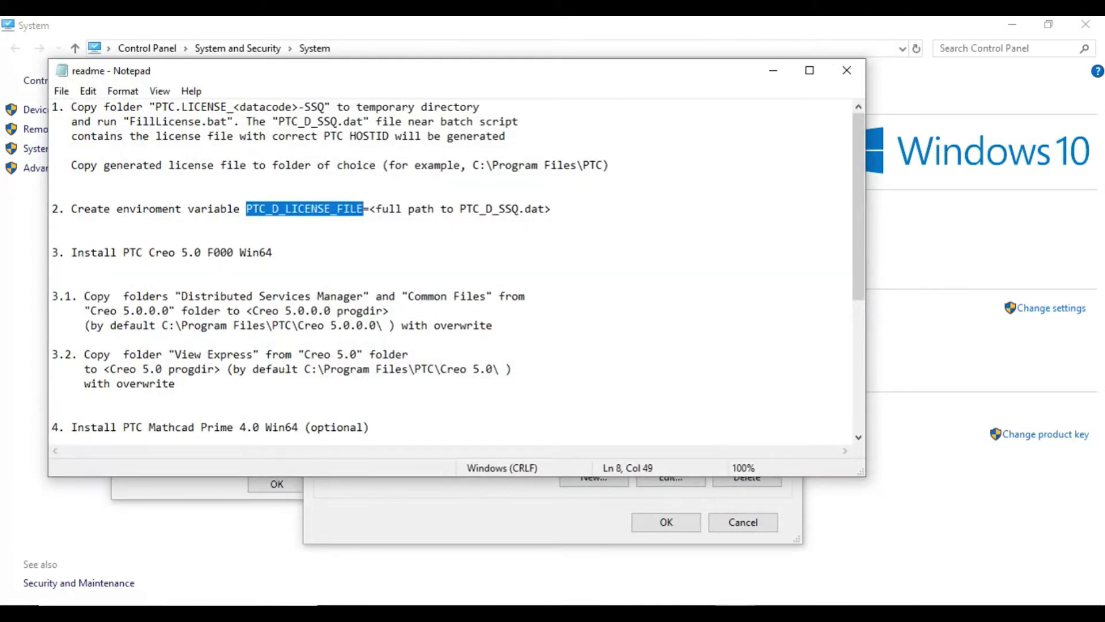
right_click(325, 222)
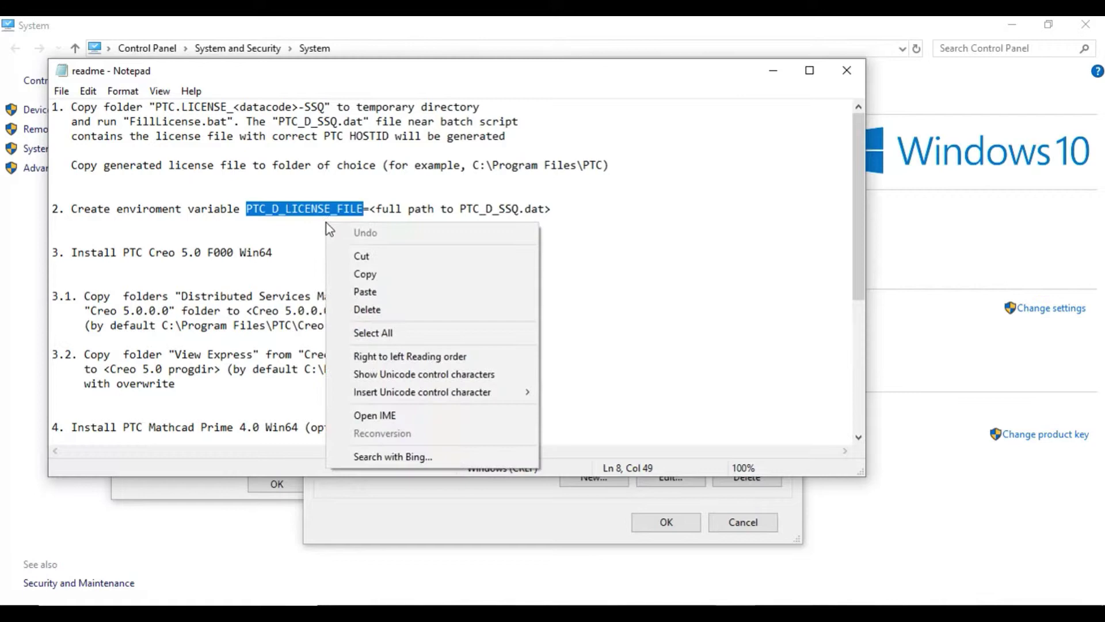
click(363, 280)
click(773, 71)
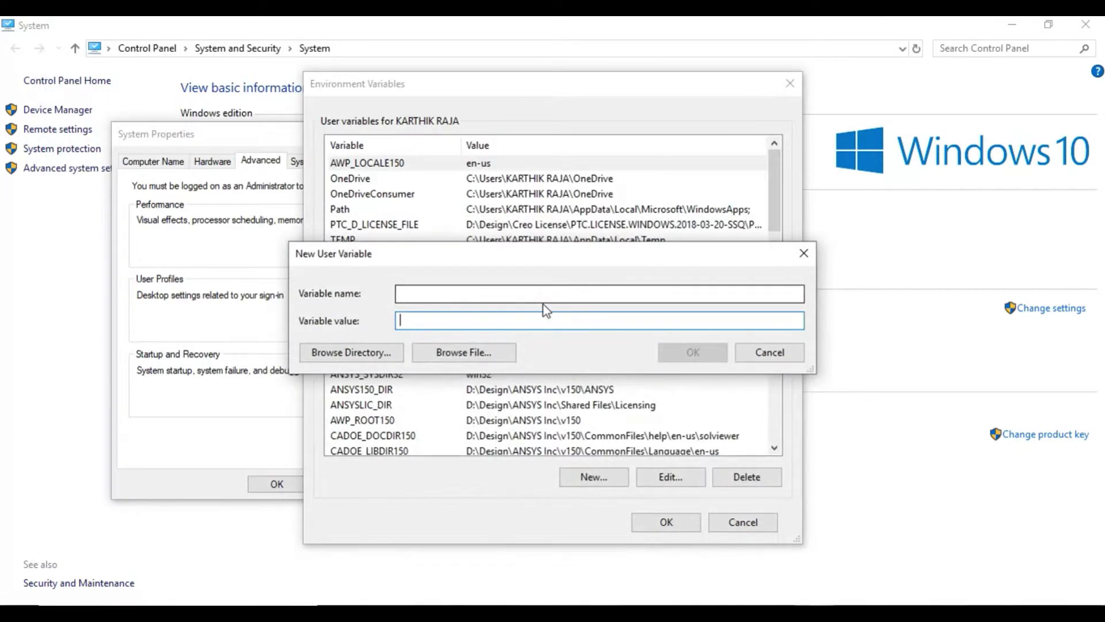
click(536, 296)
right_click(538, 294)
click(569, 361)
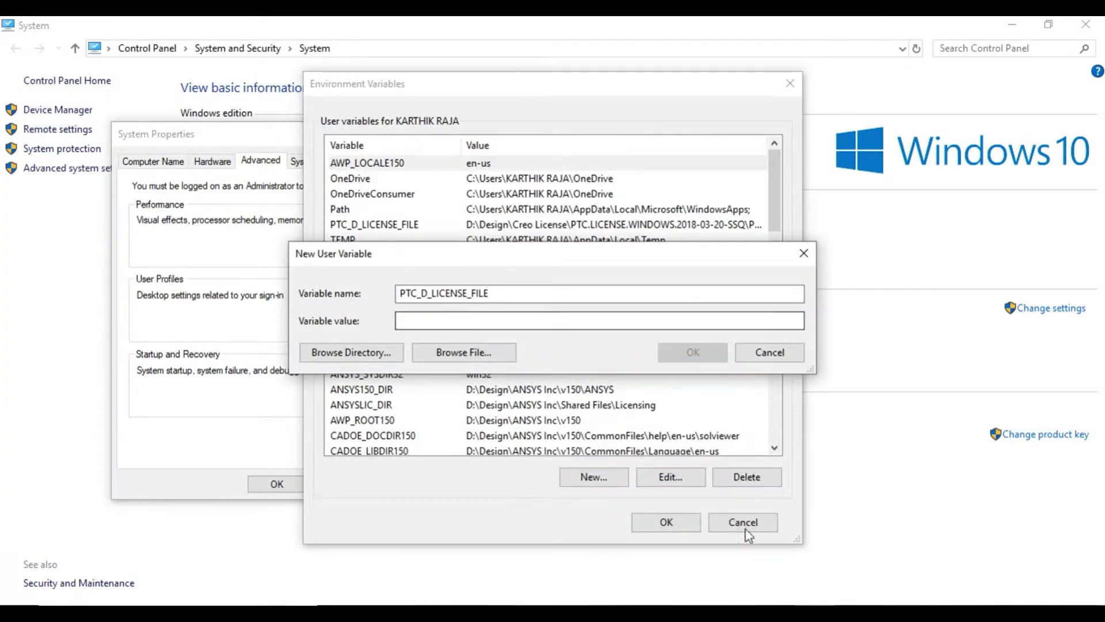
Copy the license folder's path in File Explorer and set the variable value to D:\Design\Creo License\PTC.LICENSE.WINDOWS.2018-03-20-SSQ
click(483, 349)
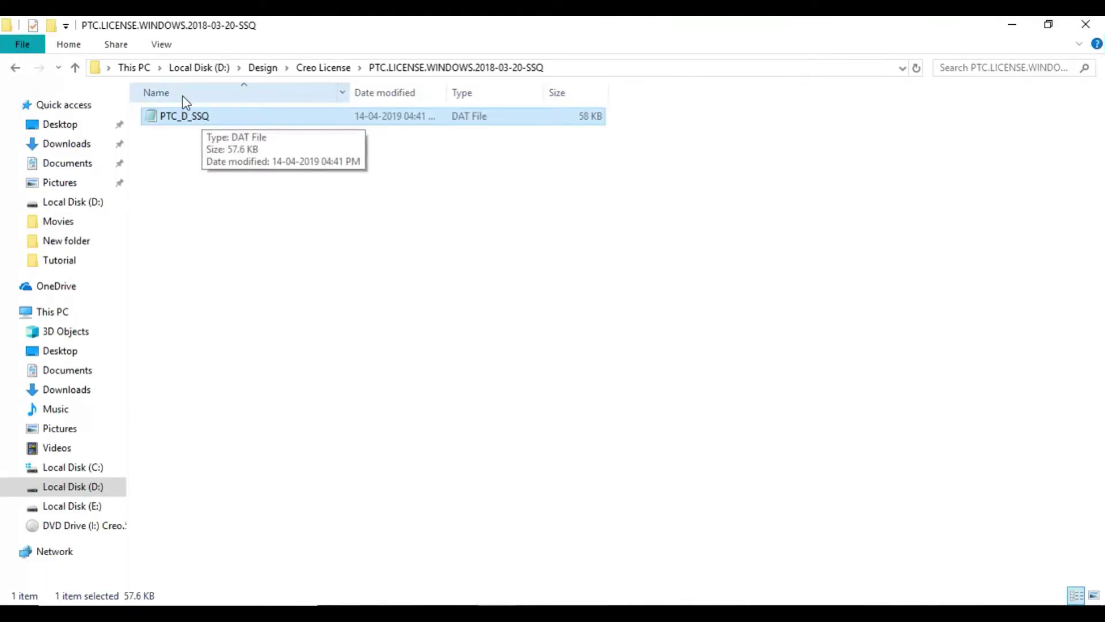
click(577, 68)
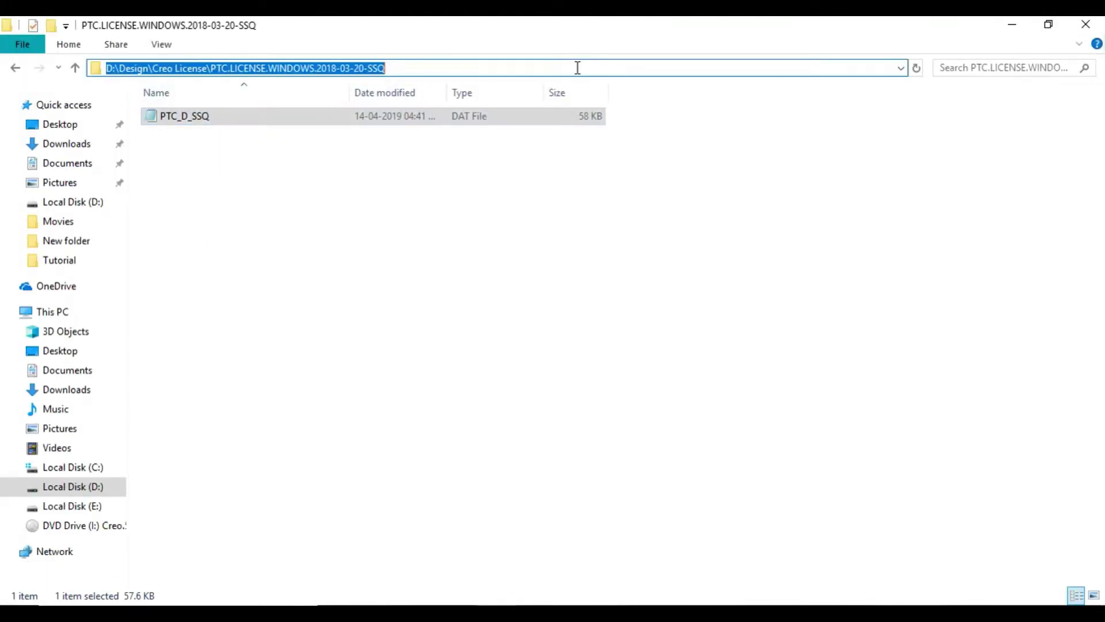
right_click(459, 69)
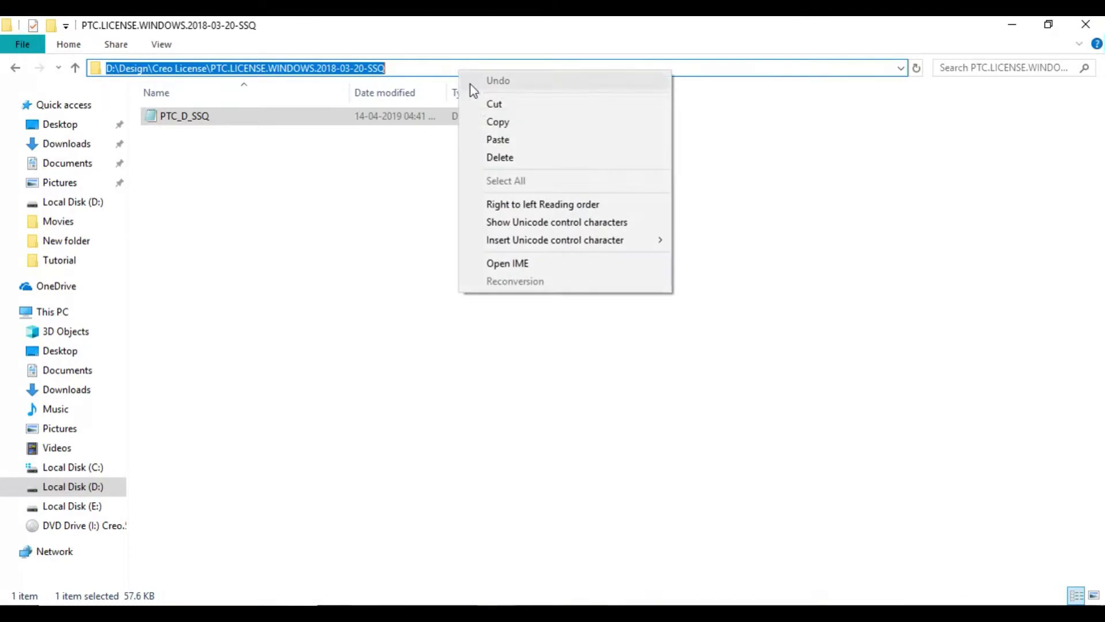
click(498, 122)
mouse_move(496, 614)
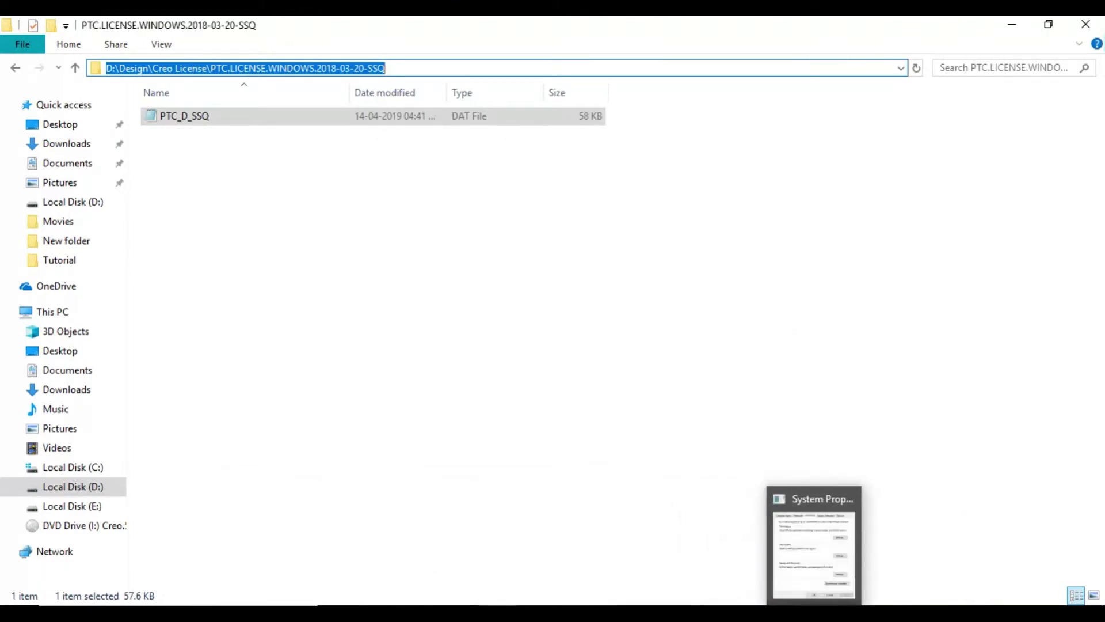
click(814, 547)
click(418, 321)
right_click(418, 326)
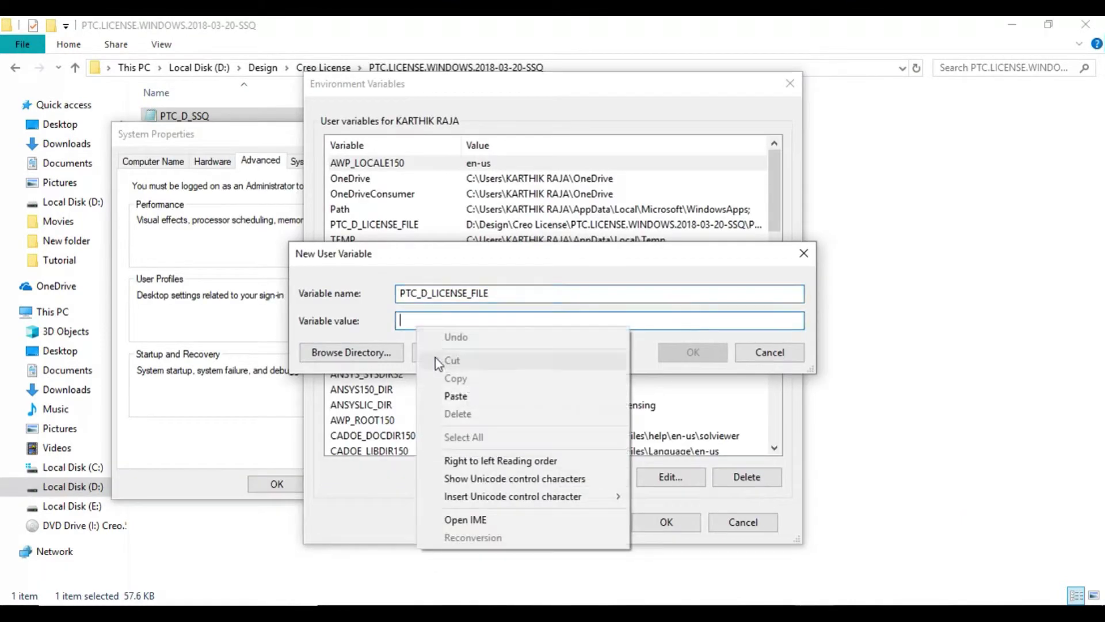
click(455, 396)
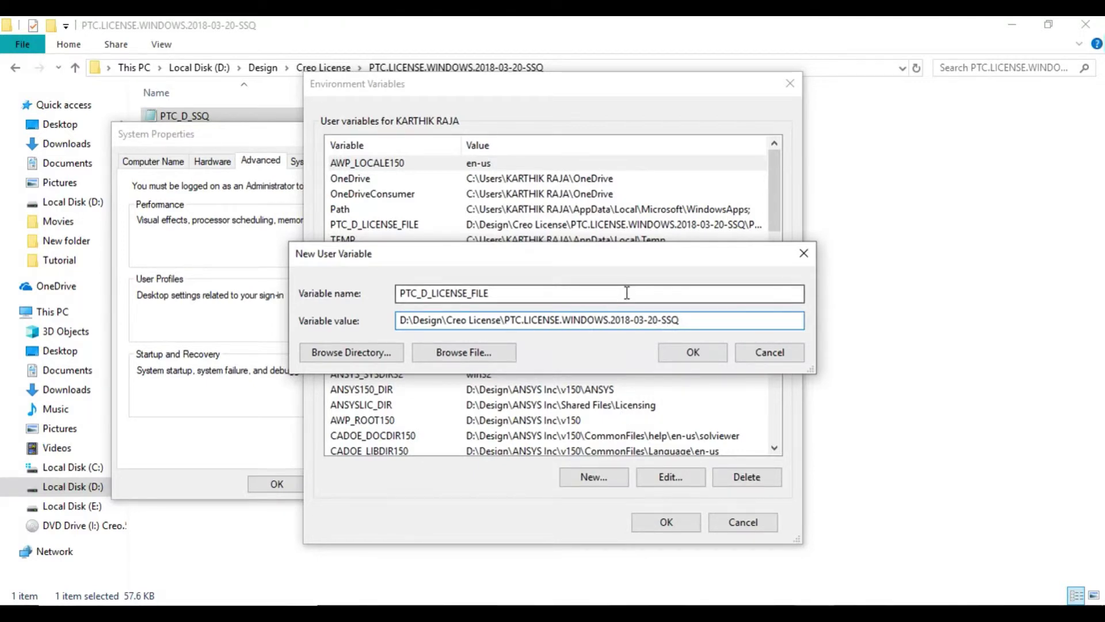
Copy the license file's name from its properties and append \PTC_D_SSQ to the folder path in the variable value
mouse_move(735, 613)
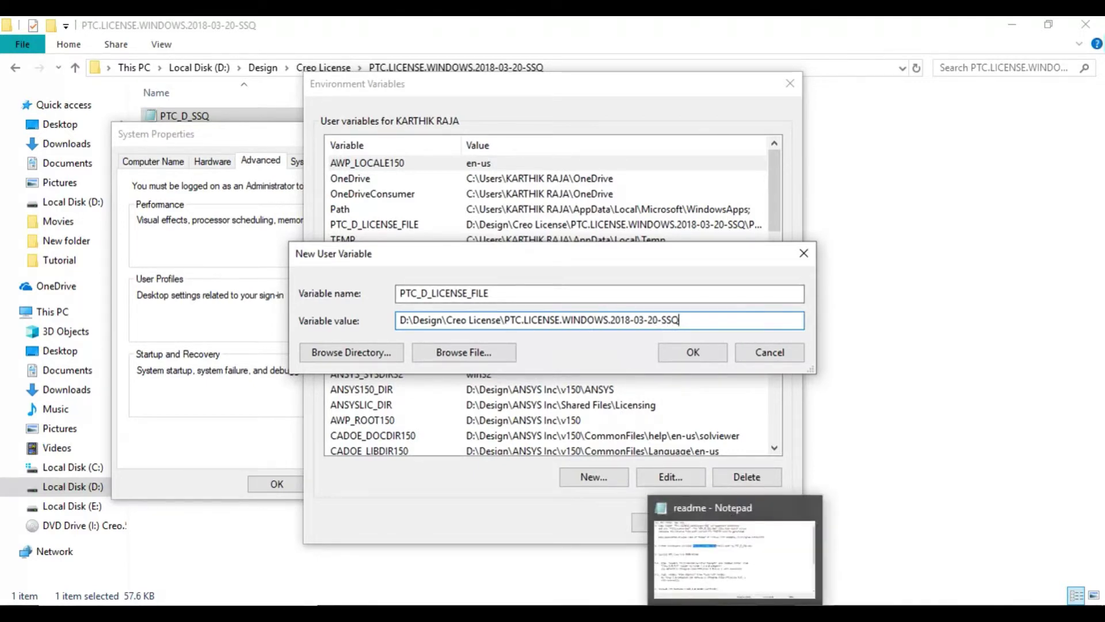
mouse_move(499, 613)
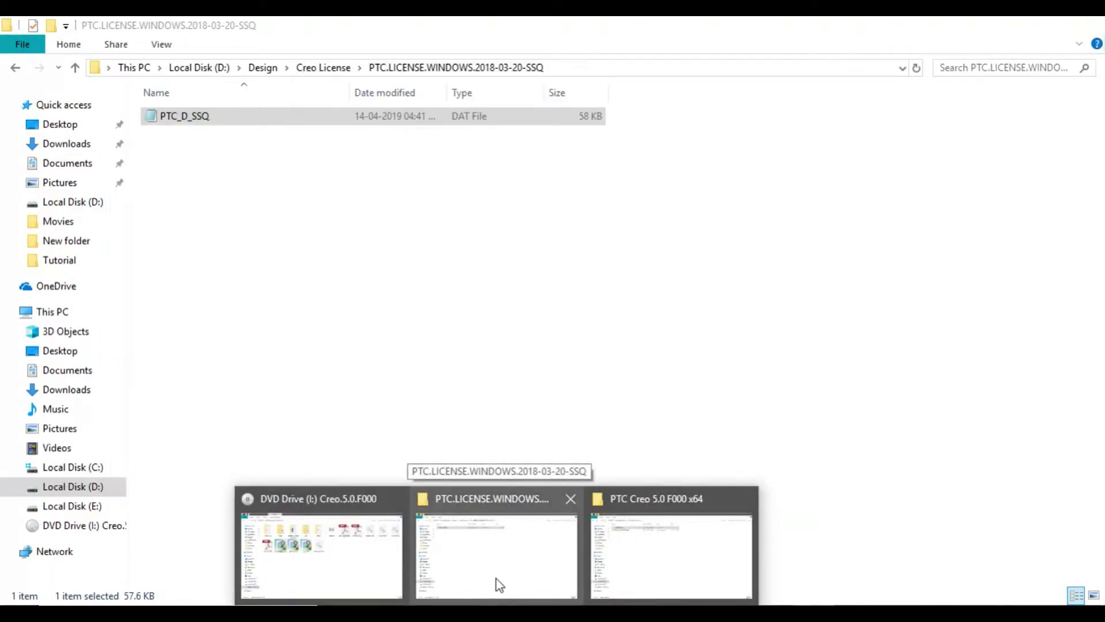
click(497, 578)
right_click(166, 113)
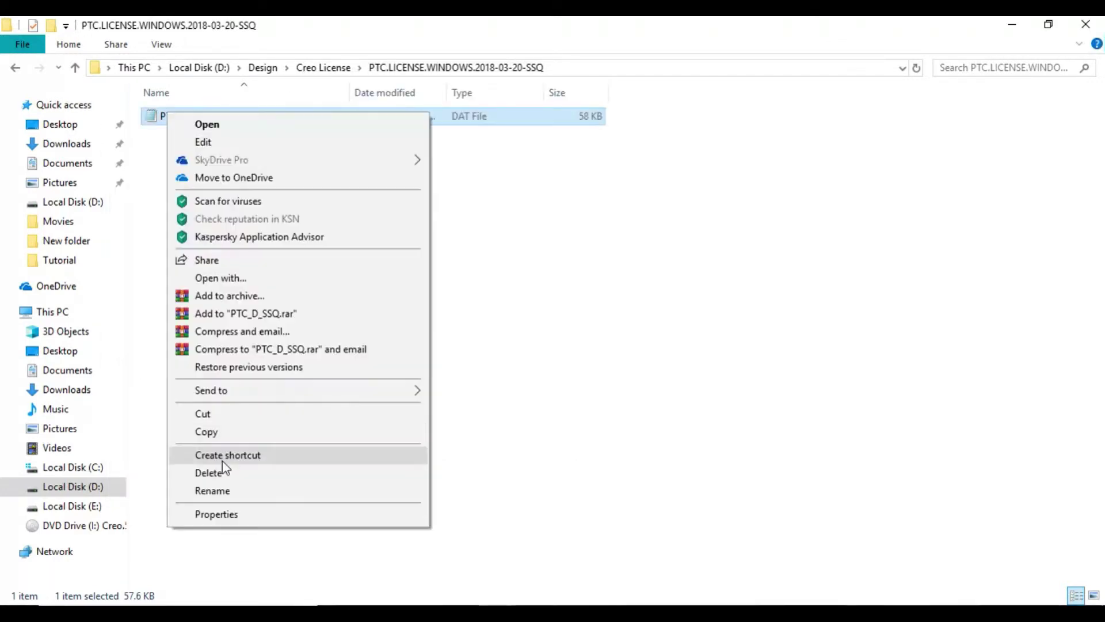
click(222, 514)
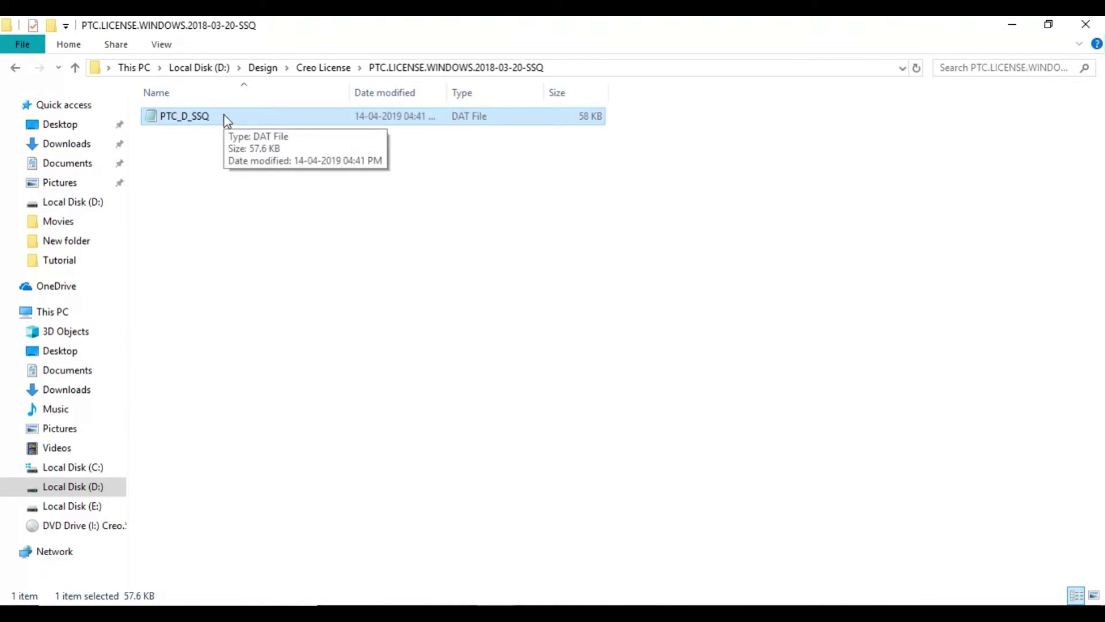
click(327, 185)
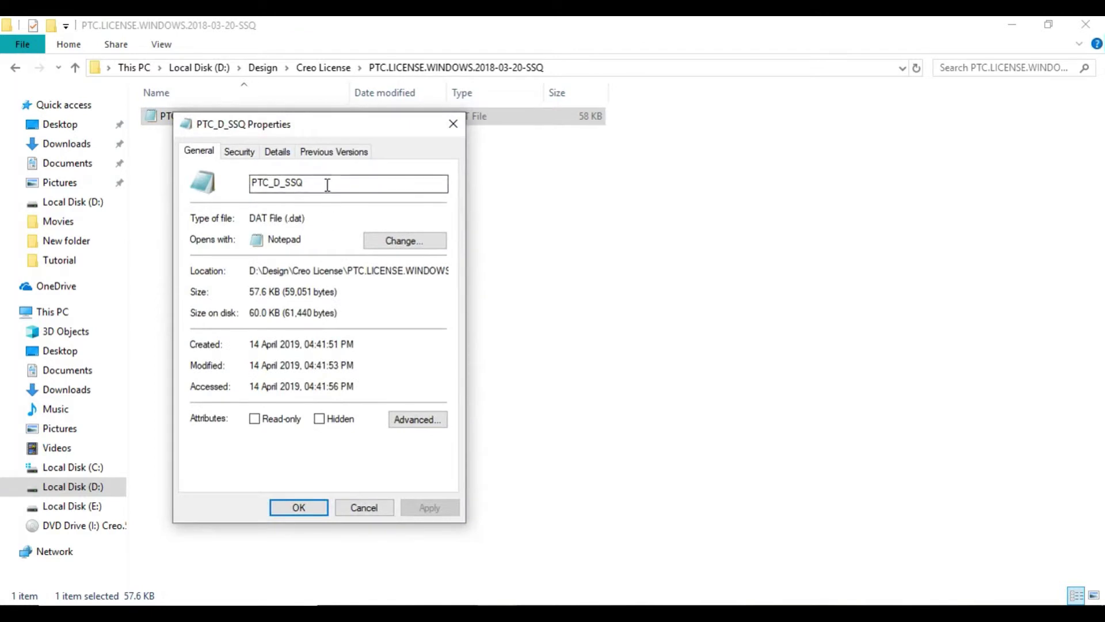
drag(327, 185, 253, 184)
right_click(265, 190)
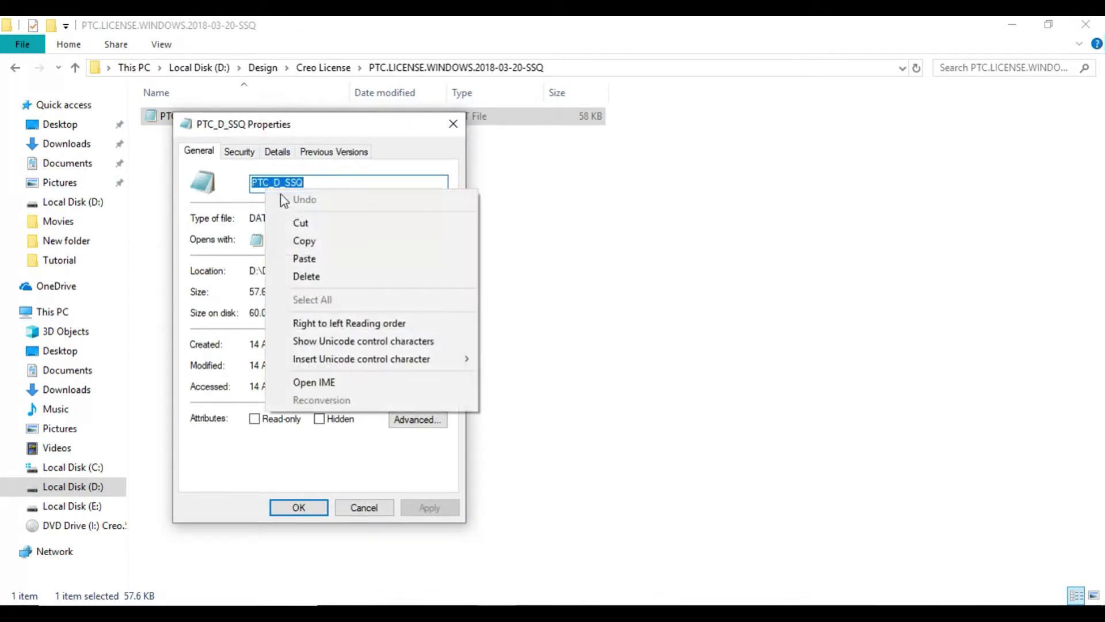
click(304, 241)
click(453, 124)
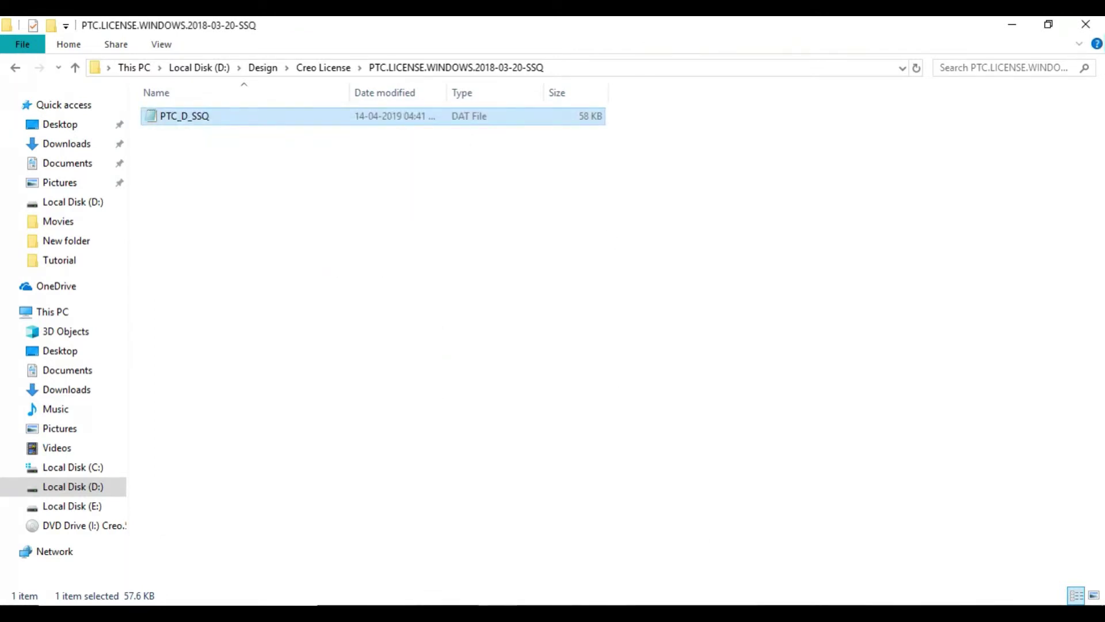
mouse_move(775, 614)
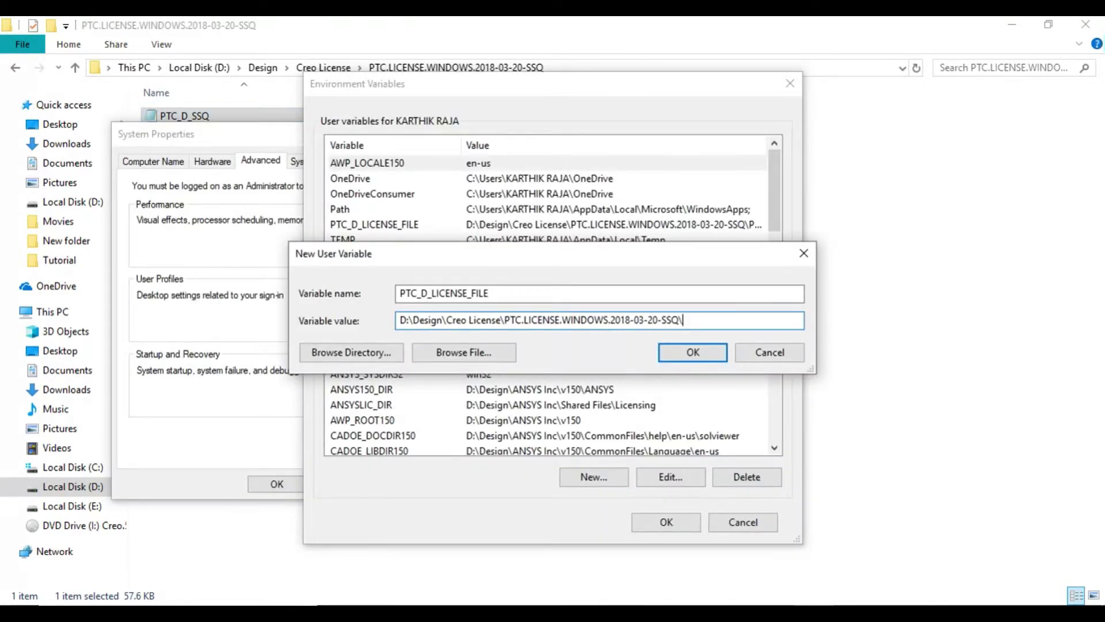
right_click(691, 321)
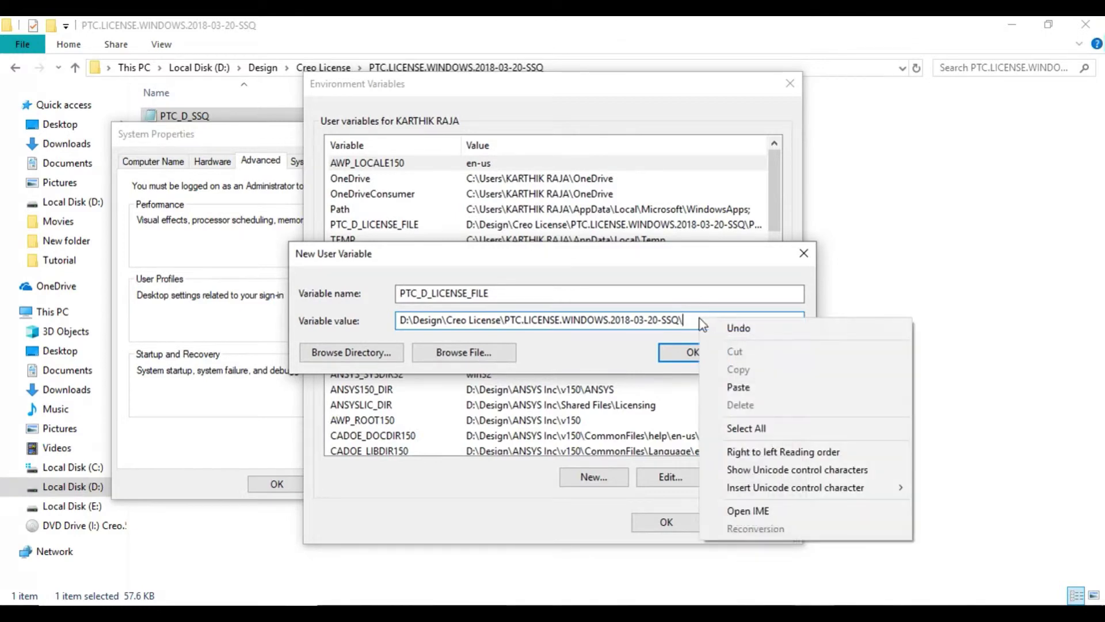
click(736, 385)
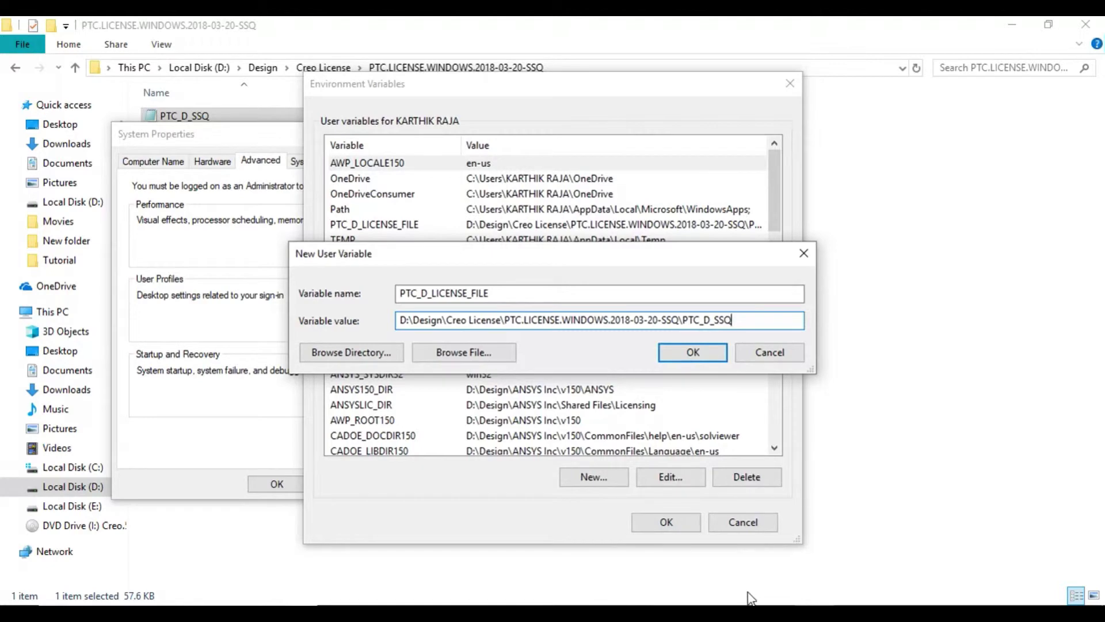
Copy the PTC_D_SSQ name from the file's properties again and return to the new user variable
mouse_move(495, 612)
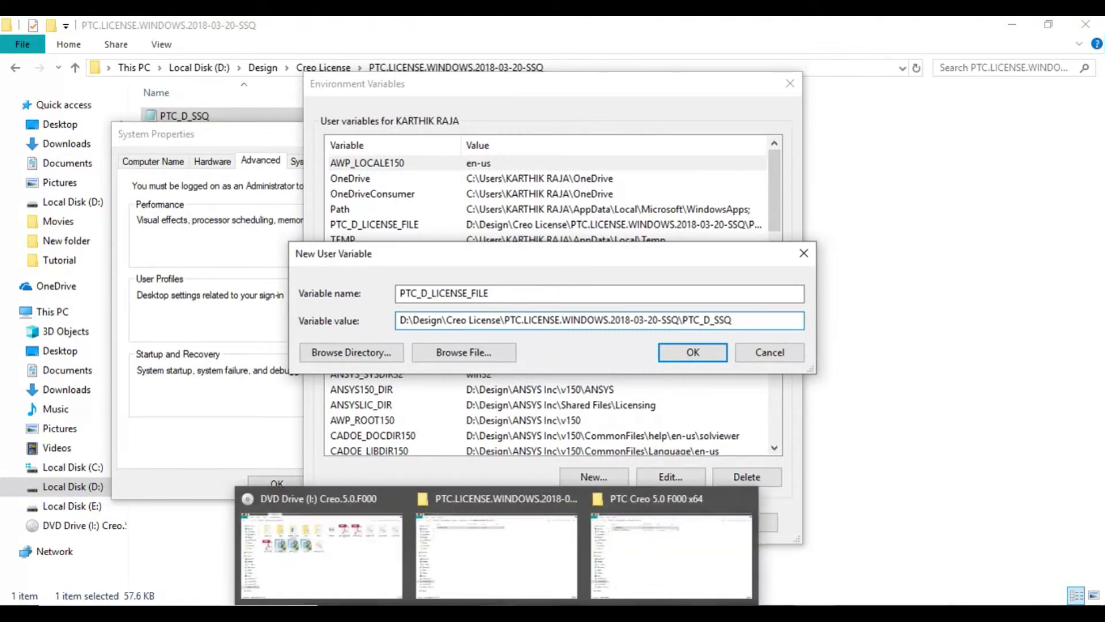
click(423, 571)
right_click(187, 116)
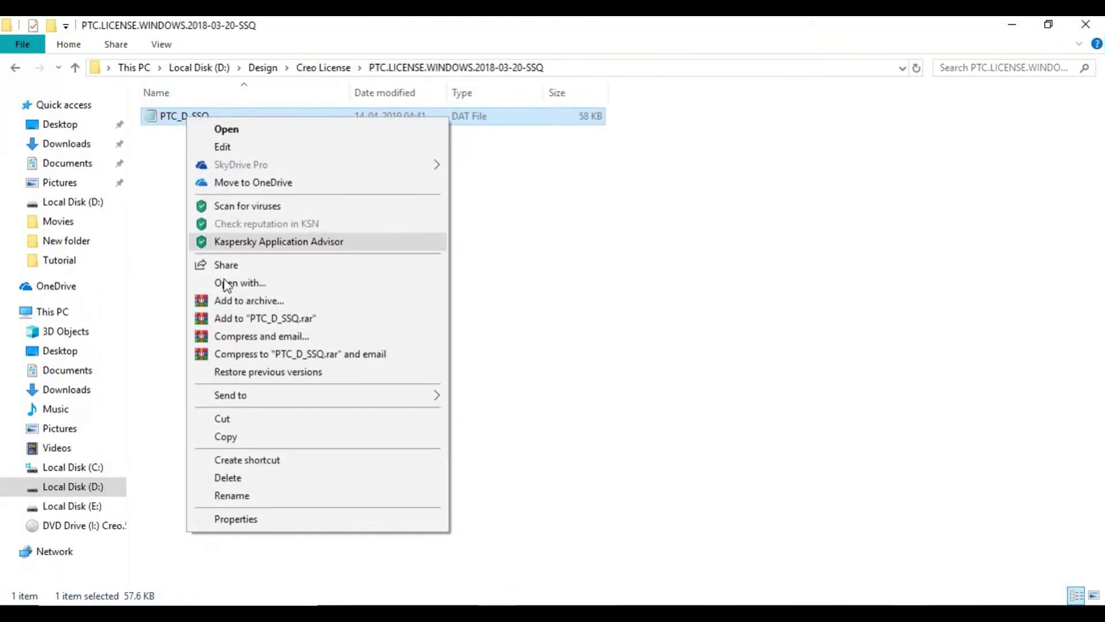
click(230, 518)
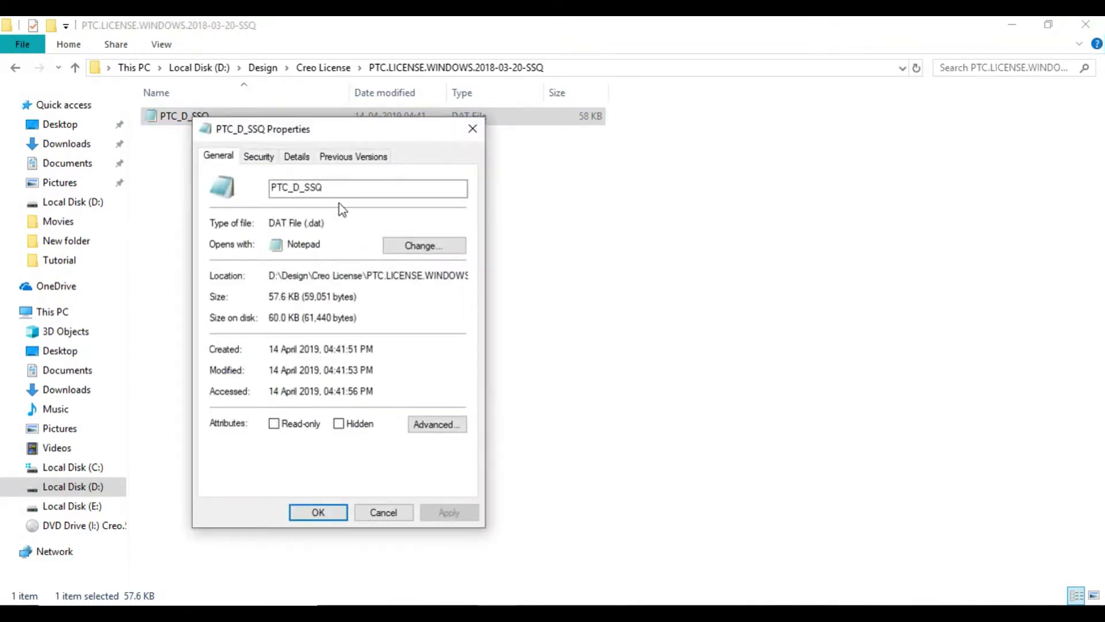
drag(340, 186, 254, 183)
right_click(294, 196)
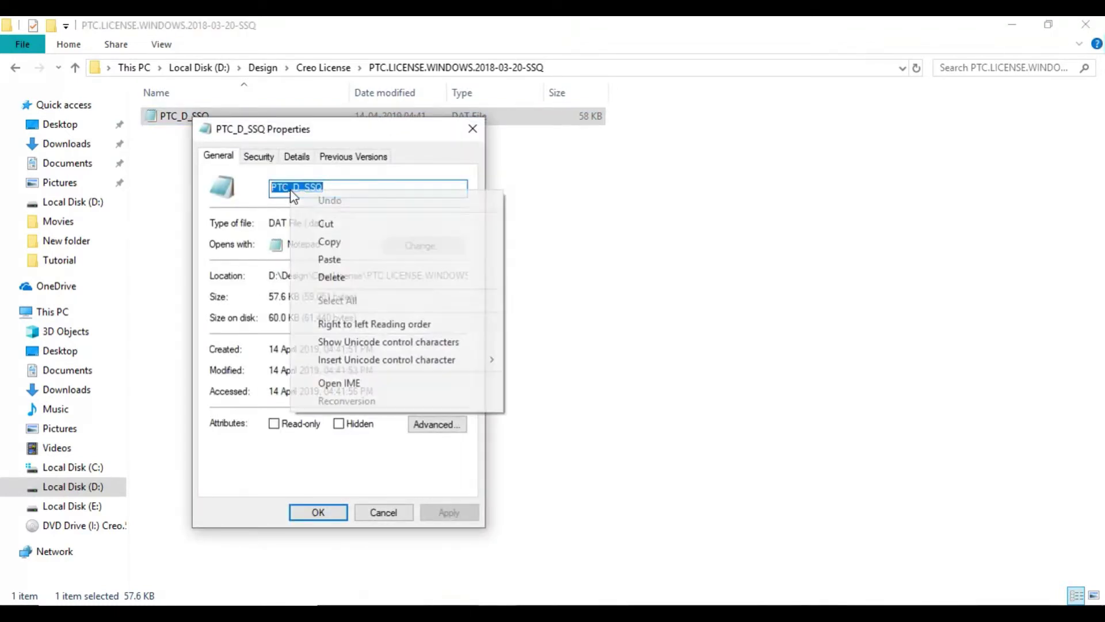
click(322, 242)
click(473, 128)
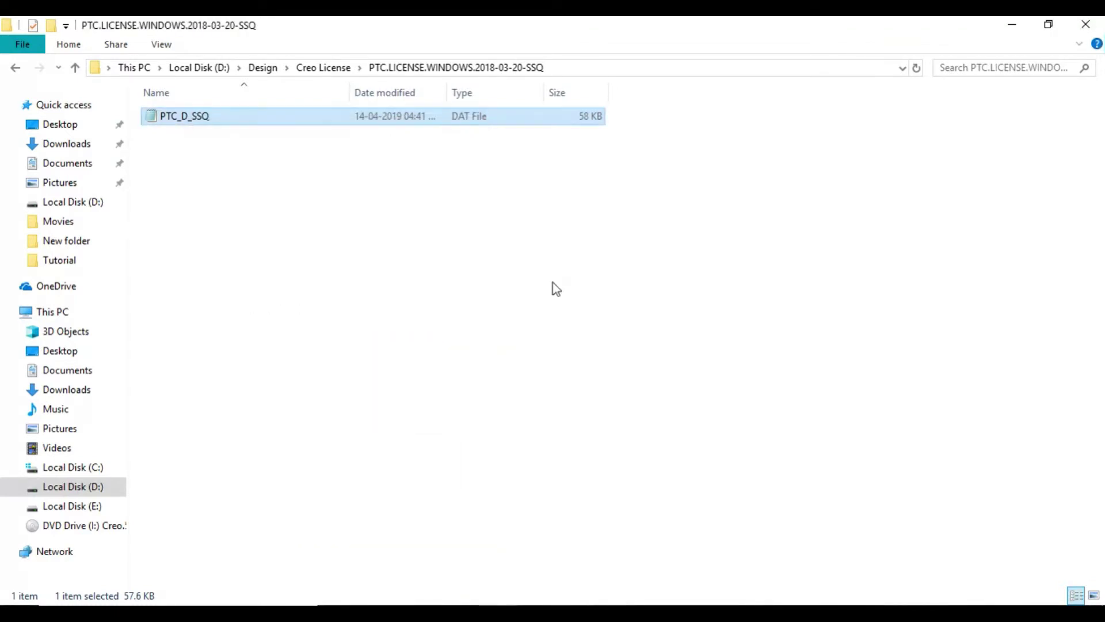
mouse_move(786, 613)
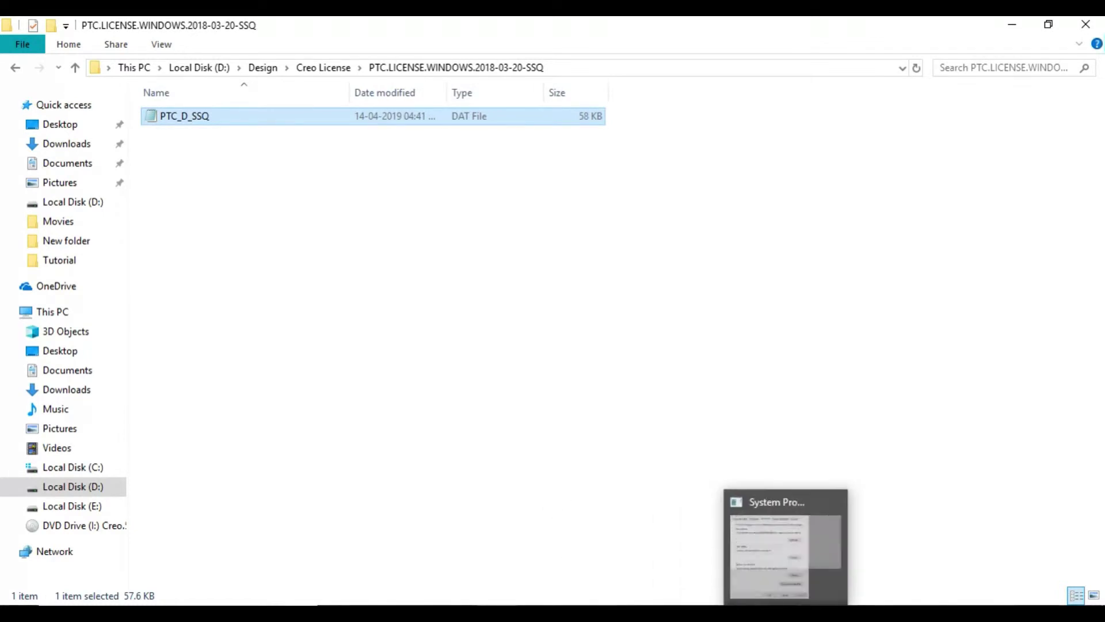
click(778, 541)
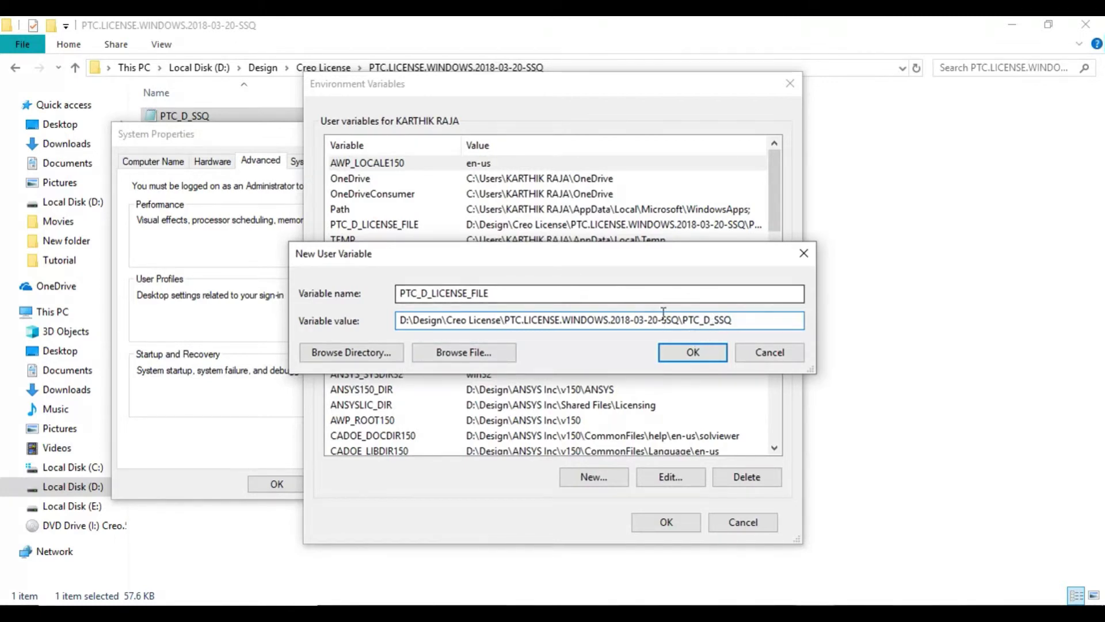
Discard the new user variable and close the environment variables and system properties dialogs
click(804, 253)
click(790, 84)
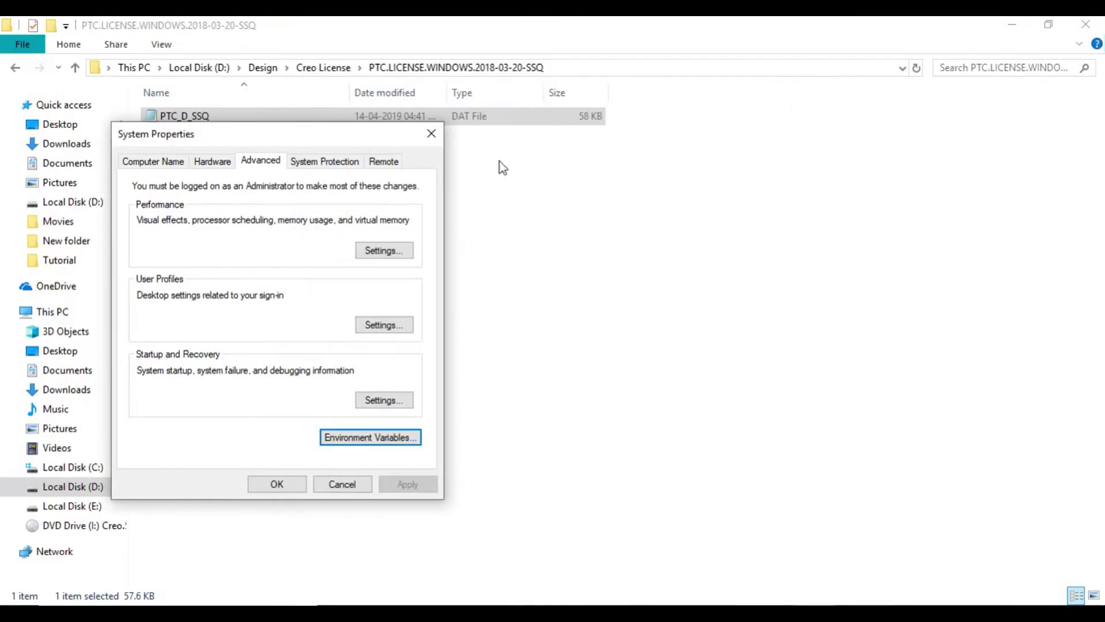
click(432, 134)
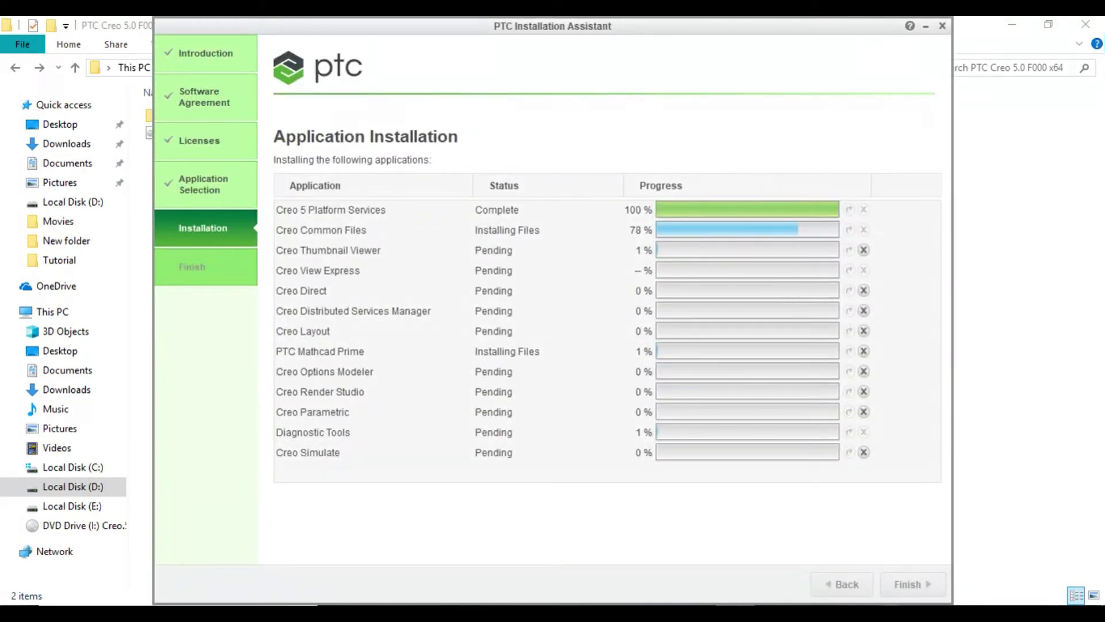
click(890, 619)
click(857, 589)
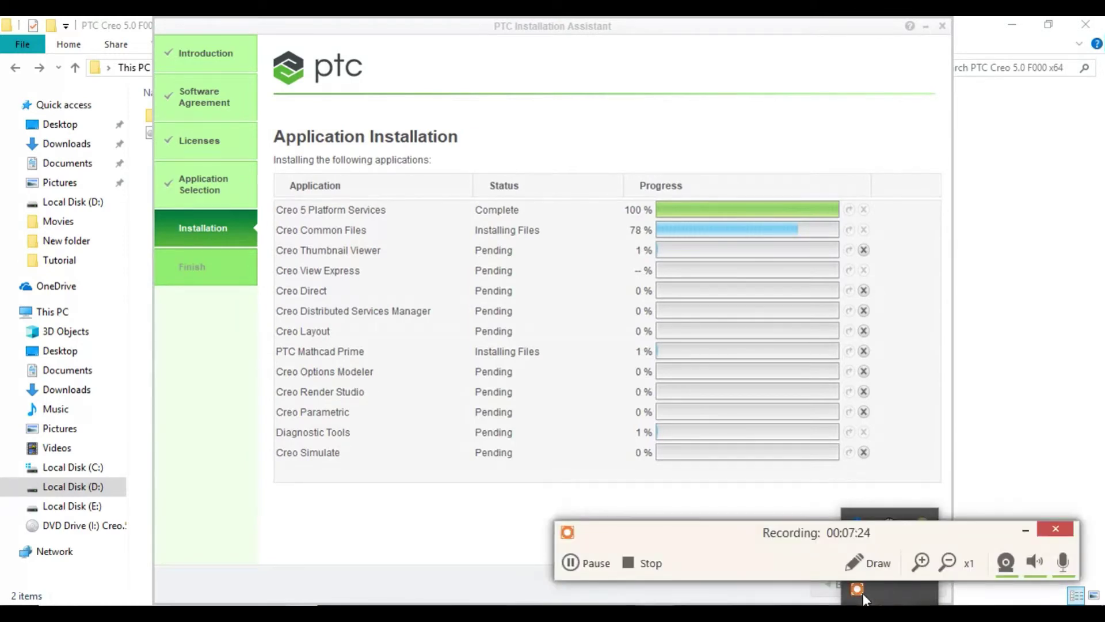
click(599, 555)
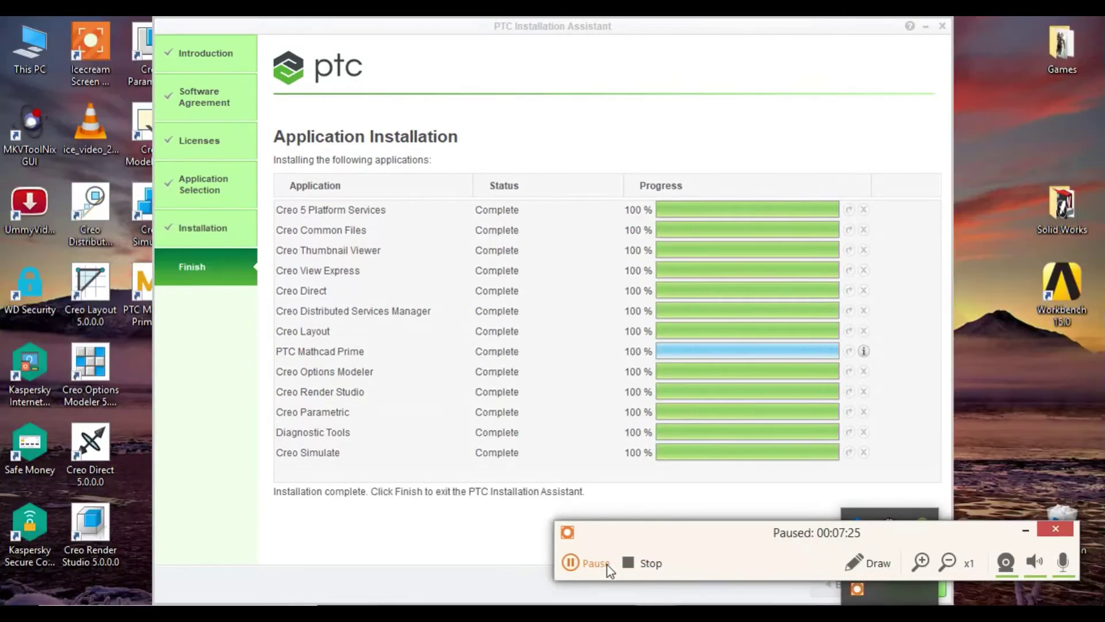
Finish the completed application installation and exit the PTC Installation Assistant
click(605, 564)
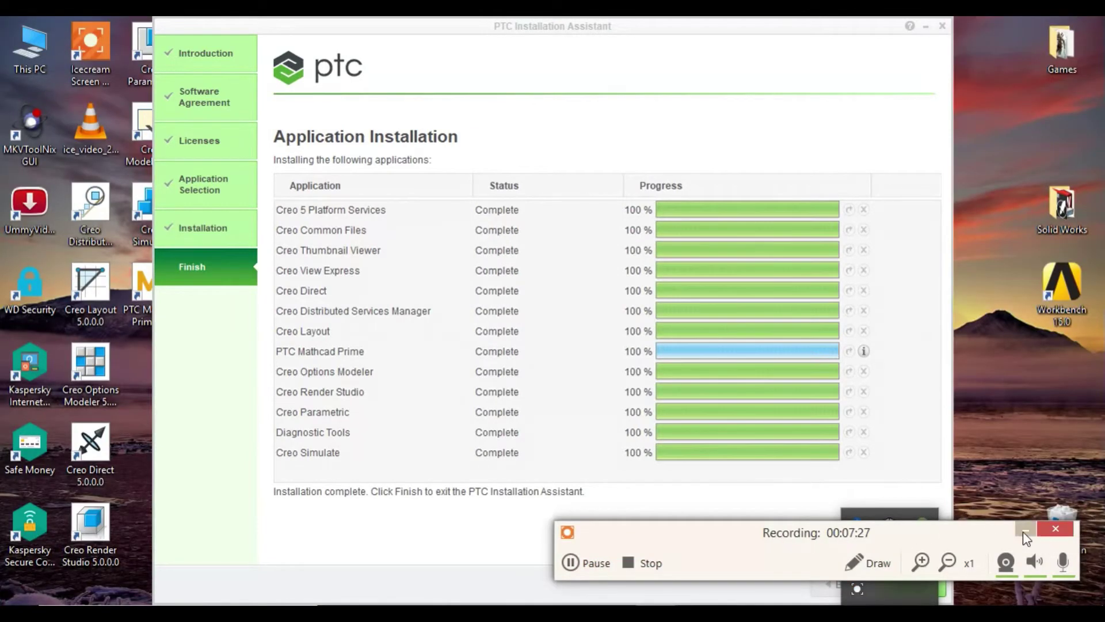
click(1023, 531)
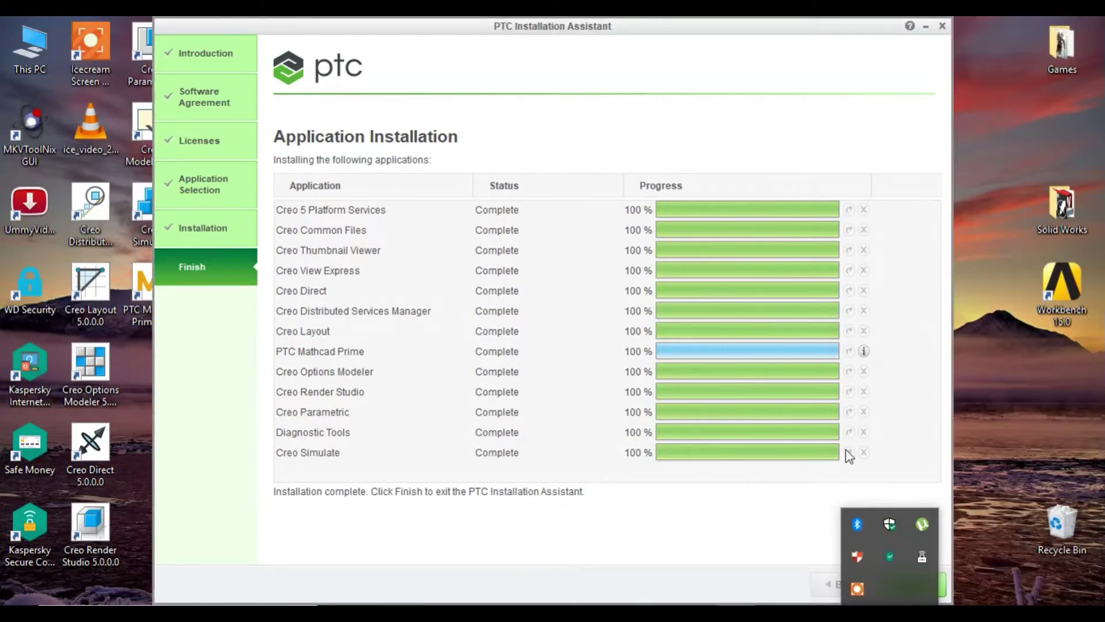
click(961, 445)
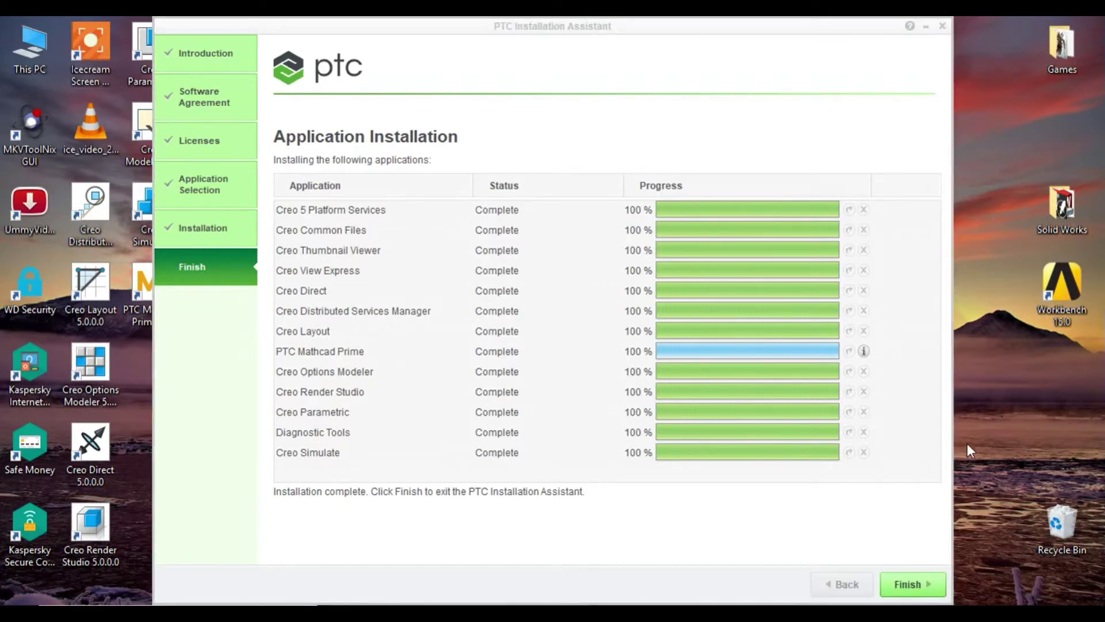
click(923, 580)
click(923, 585)
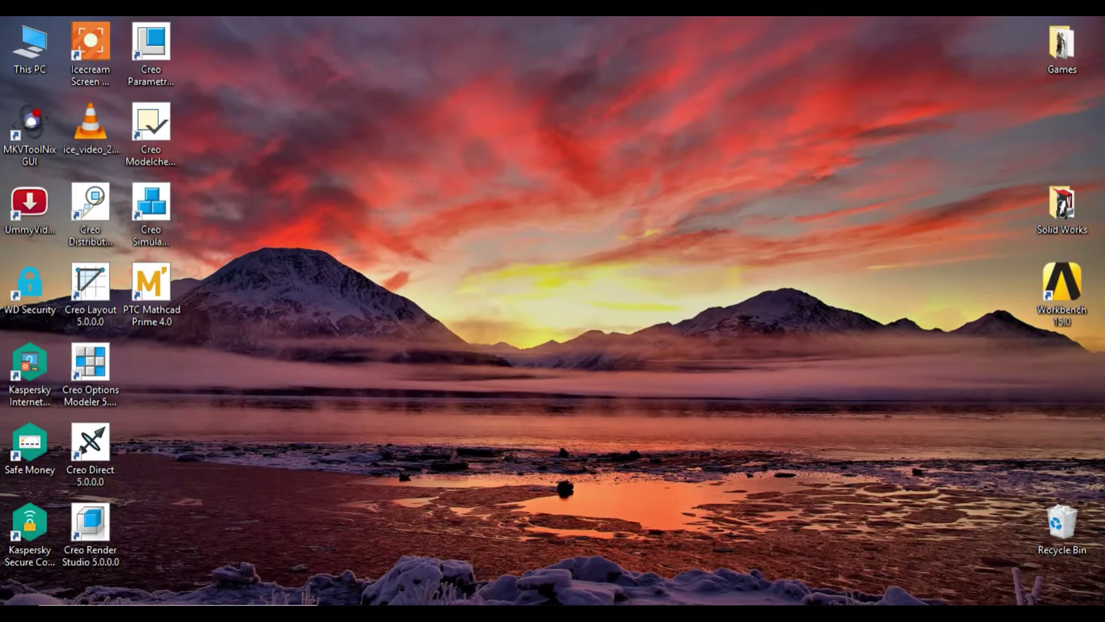
Copy the View Express folder from D:\PTC Creo 5.0 F000 x64\_SolidSQUAD_\Creo 5.0 in File Explorer
mouse_move(498, 614)
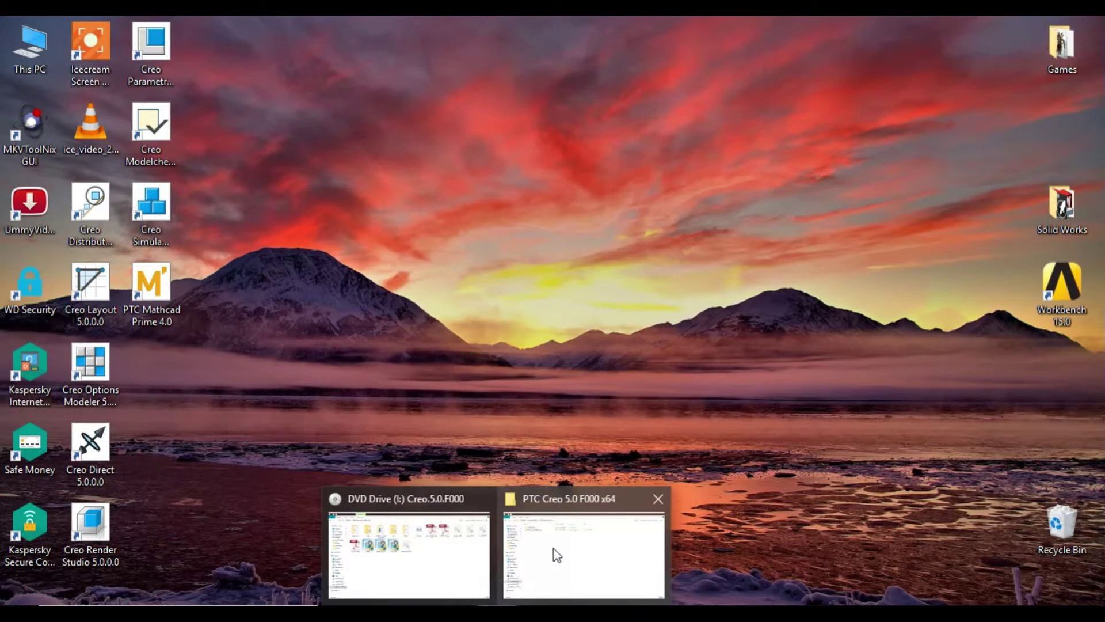
click(530, 548)
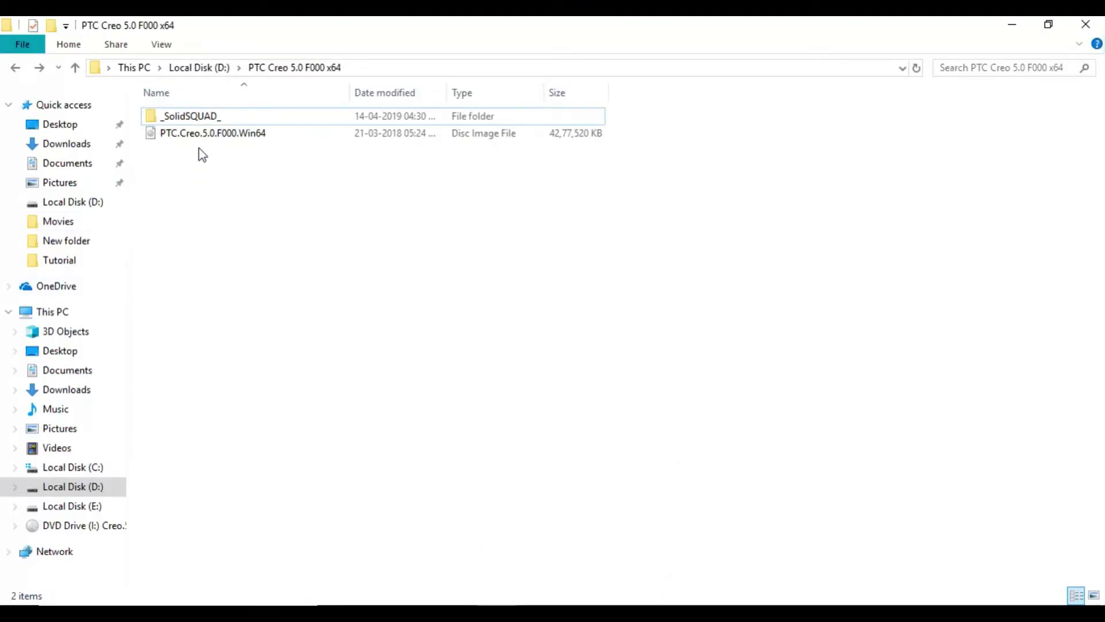
click(199, 123)
double_click(199, 122)
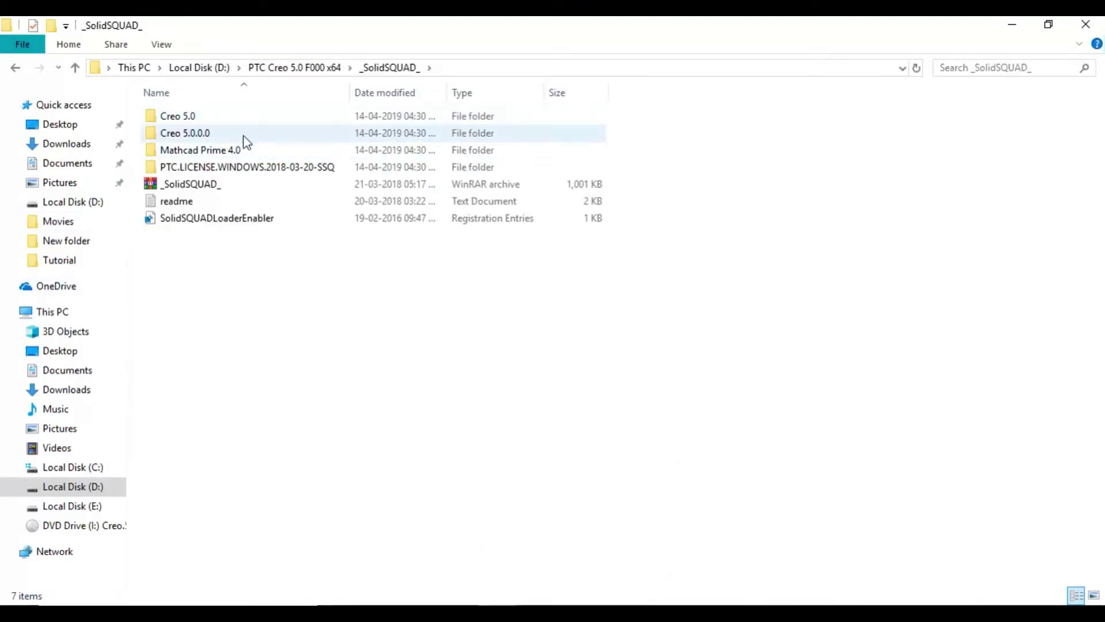
double_click(188, 121)
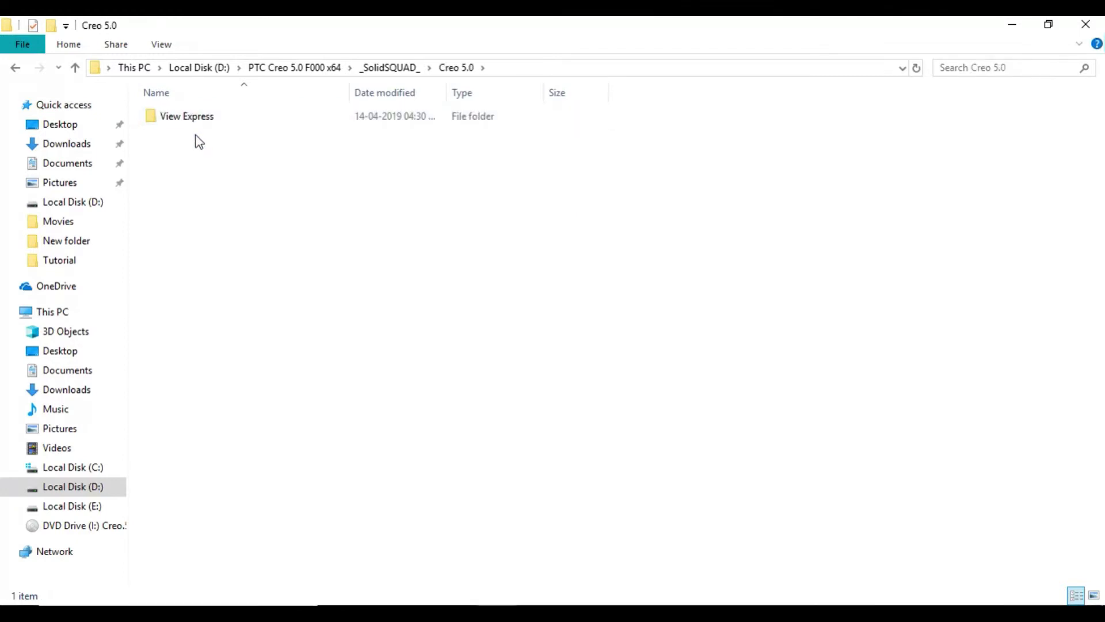
right_click(197, 119)
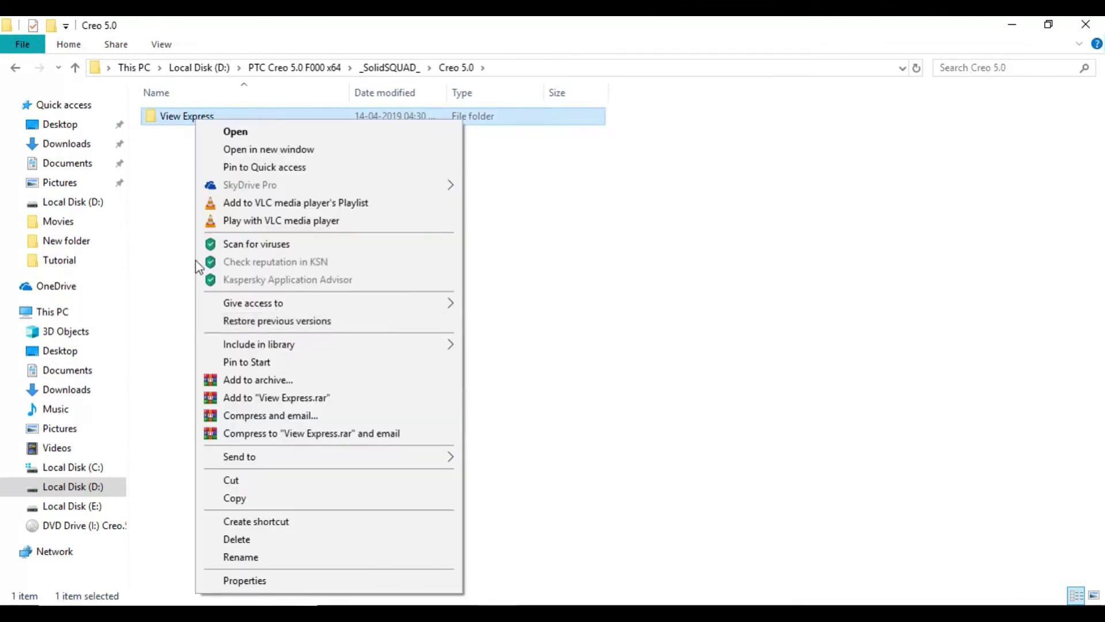
click(235, 498)
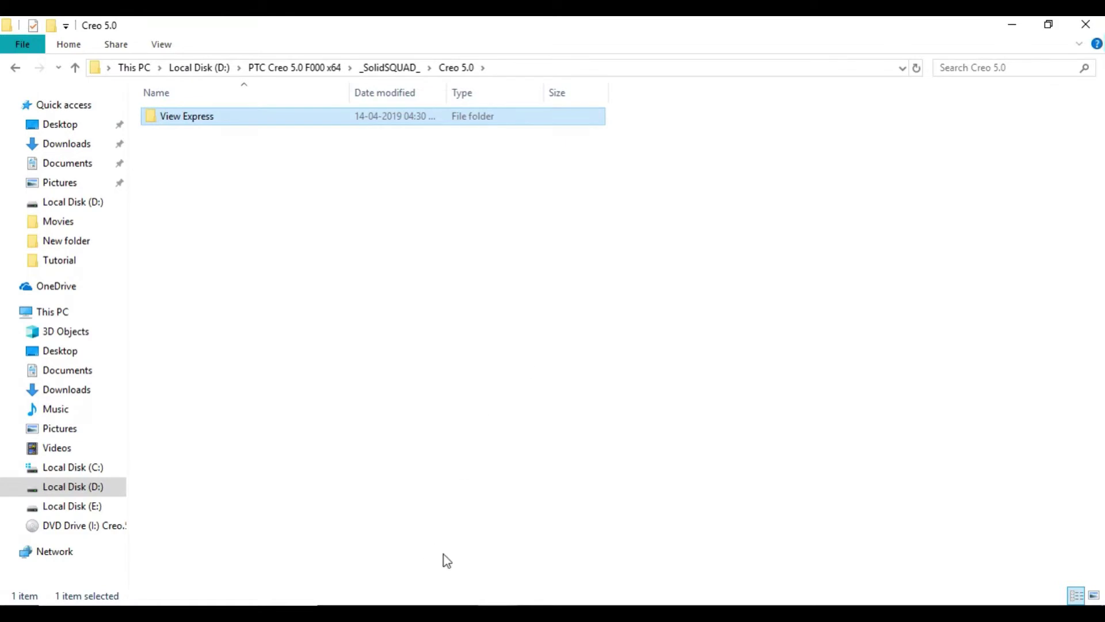
Paste the View Express folder into C:\Program Files\PTC\Creo 5.0 and grant administrator permission for the copy
click(1012, 24)
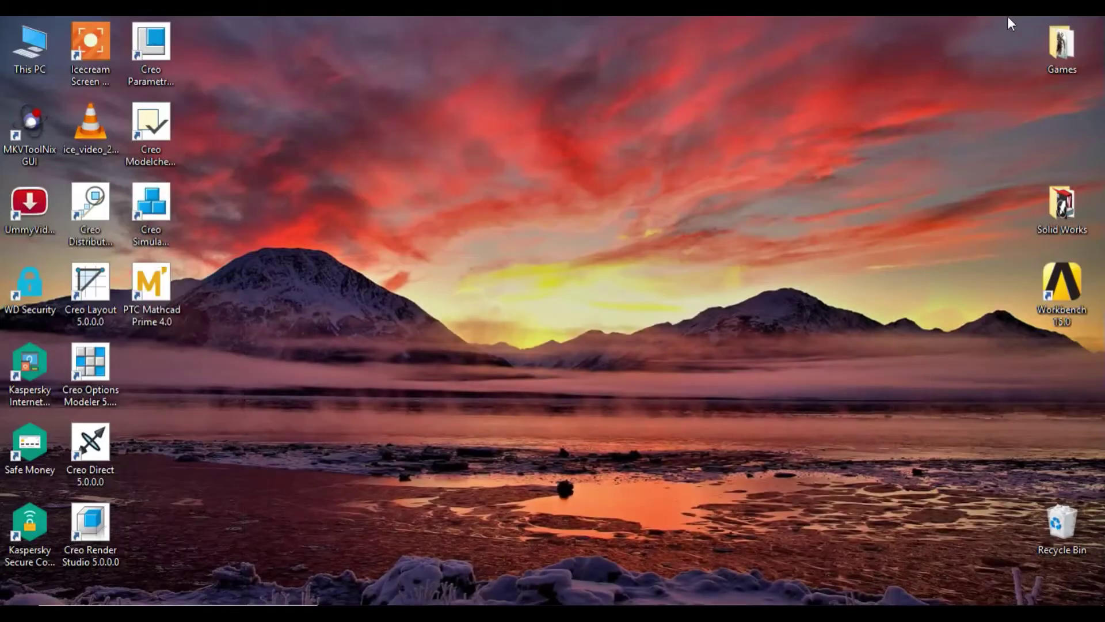
double_click(24, 62)
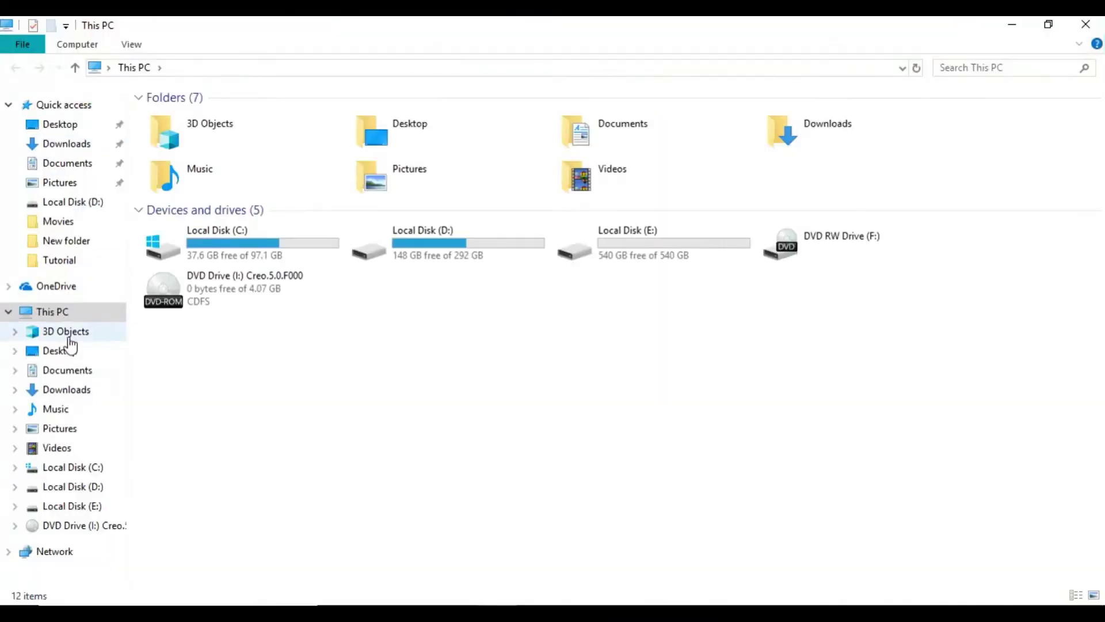
double_click(217, 247)
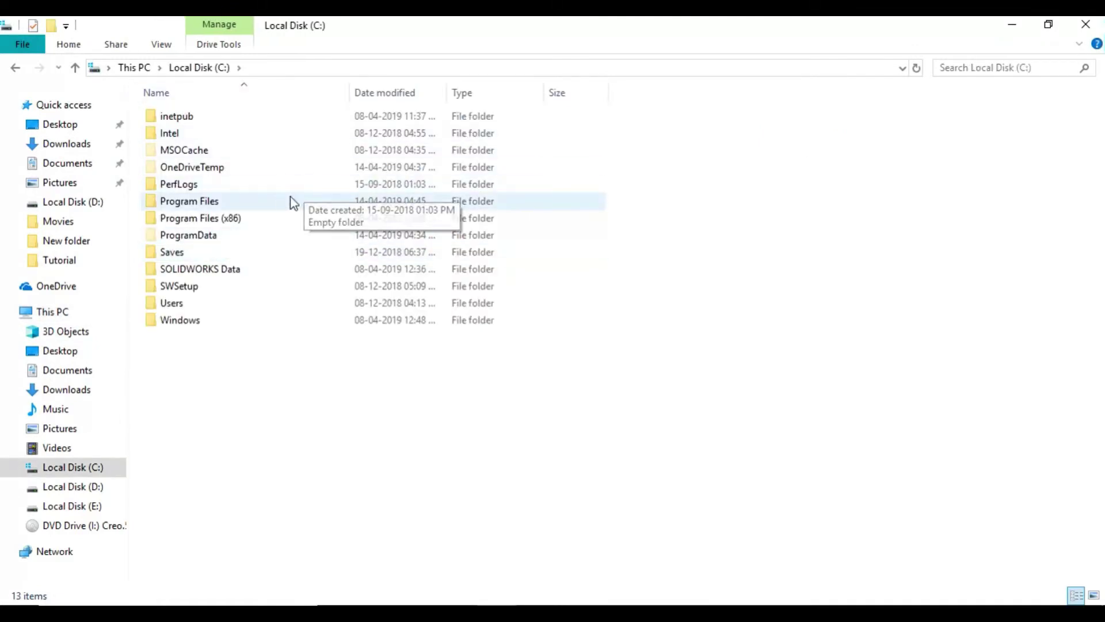
double_click(250, 205)
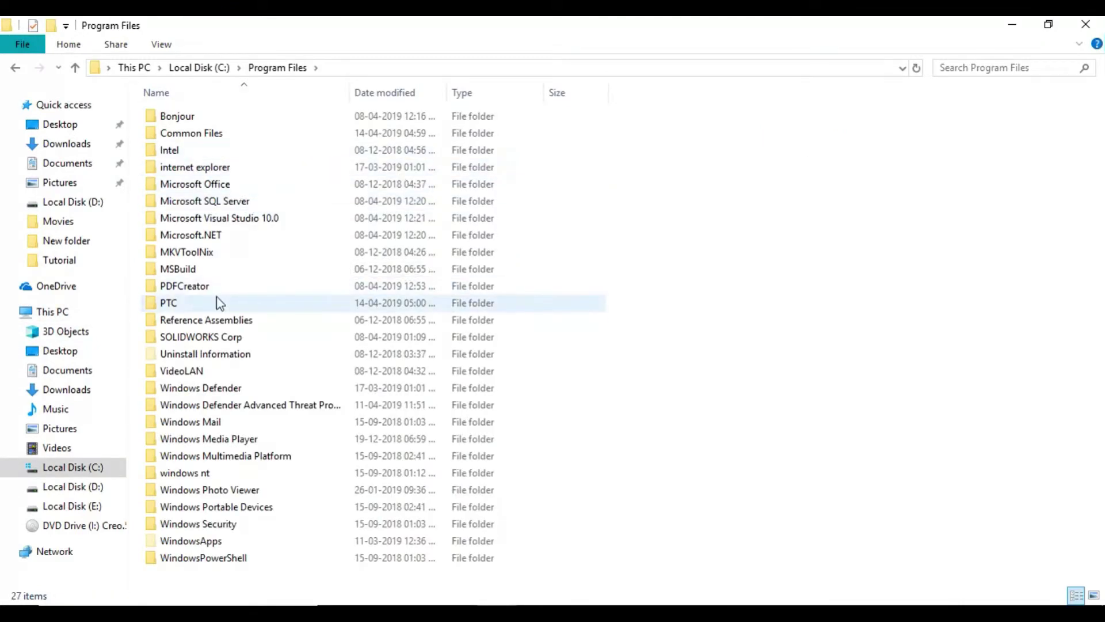
double_click(182, 305)
double_click(191, 135)
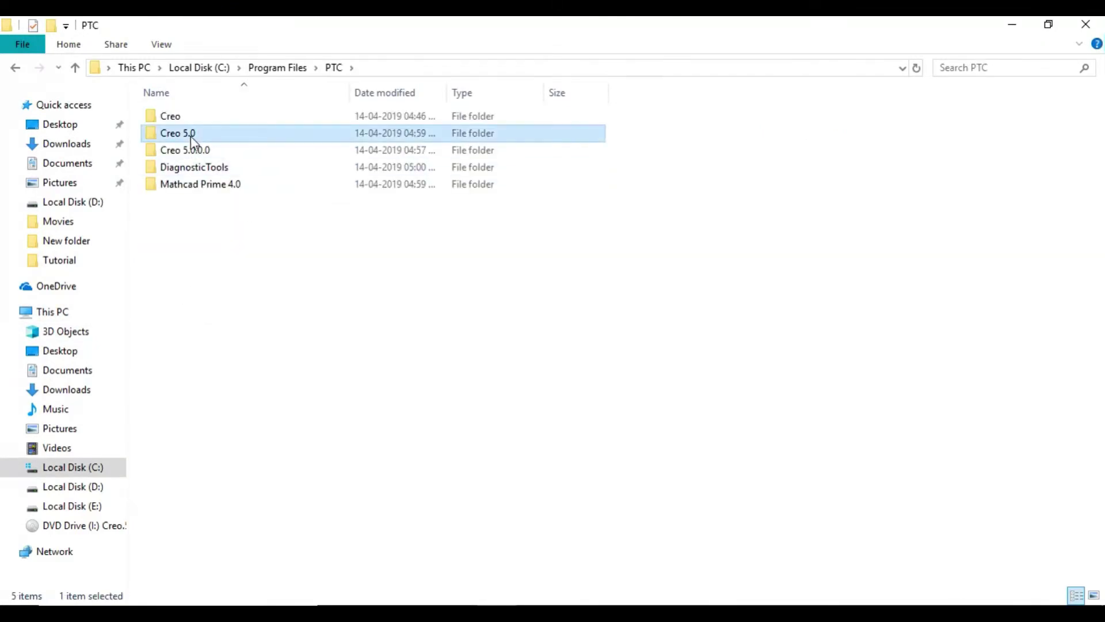
right_click(598, 174)
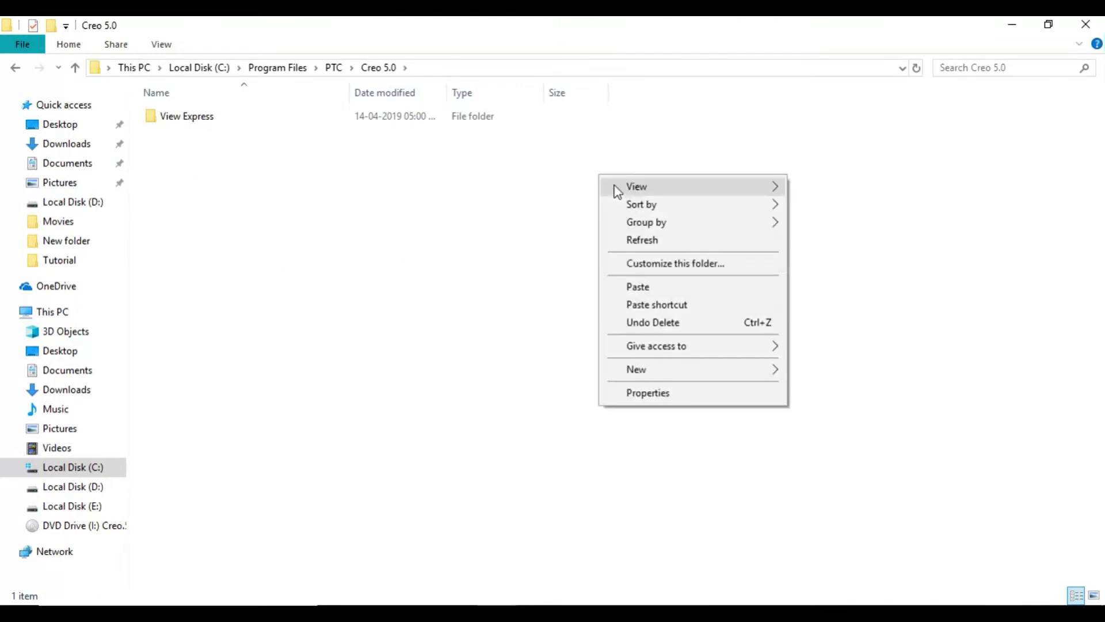
click(676, 286)
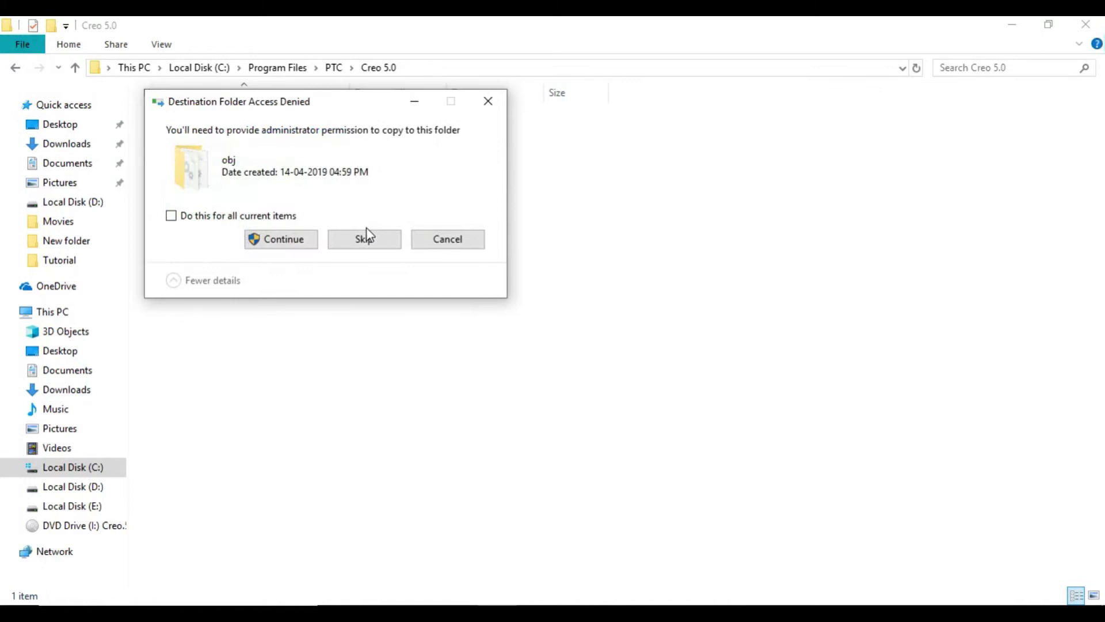
click(272, 240)
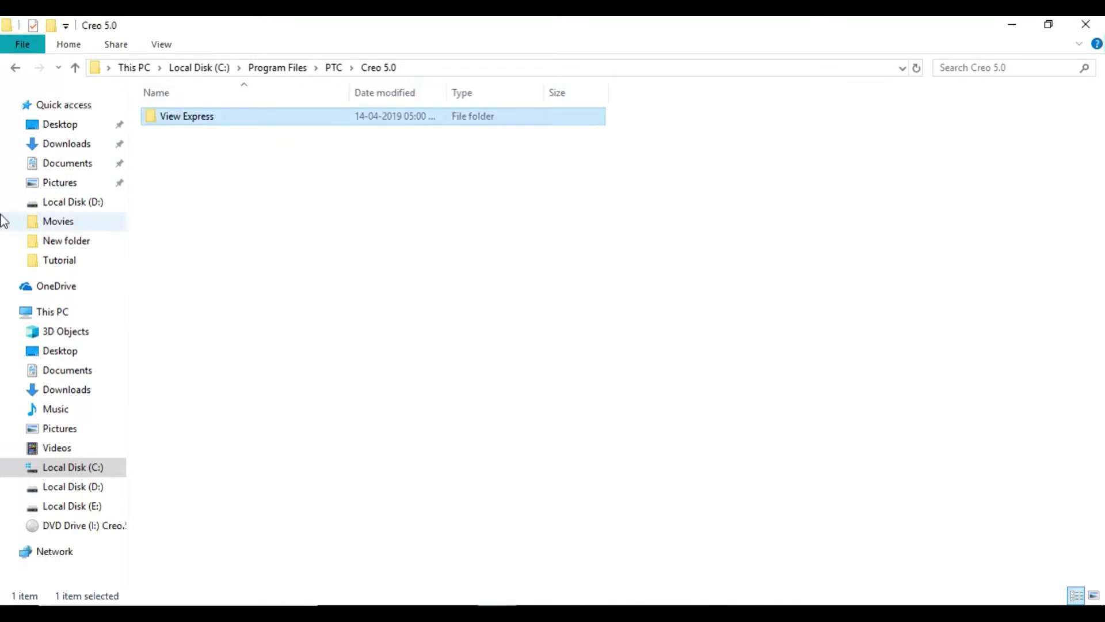
Return to the _SolidSQUAD_ folder and copy the Common Files and Distributed Services Manager folders from Creo 5.0.0.0
click(15, 68)
key(alt+Left)
key(alt+Left)
key(alt+Left)
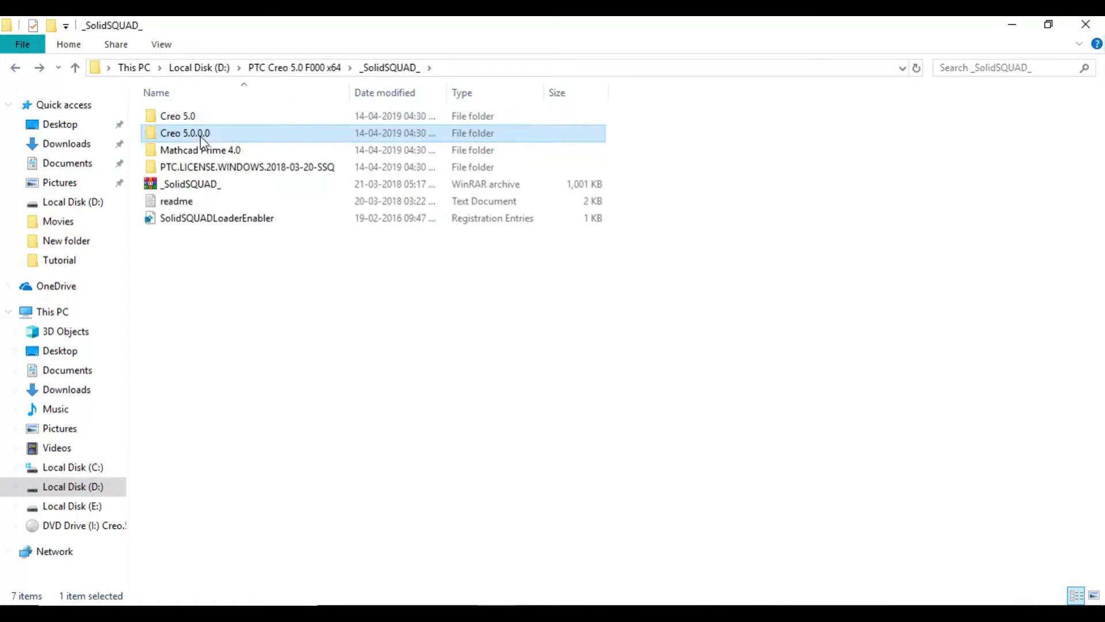
key(alt+Left)
drag(203, 144, 209, 114)
right_click(208, 114)
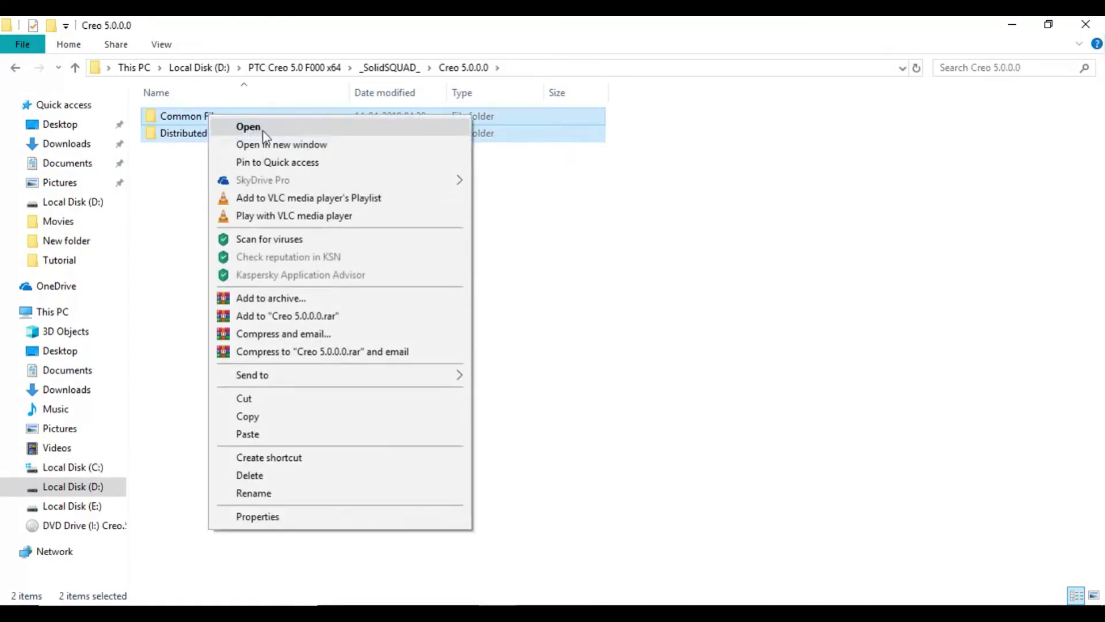
click(256, 416)
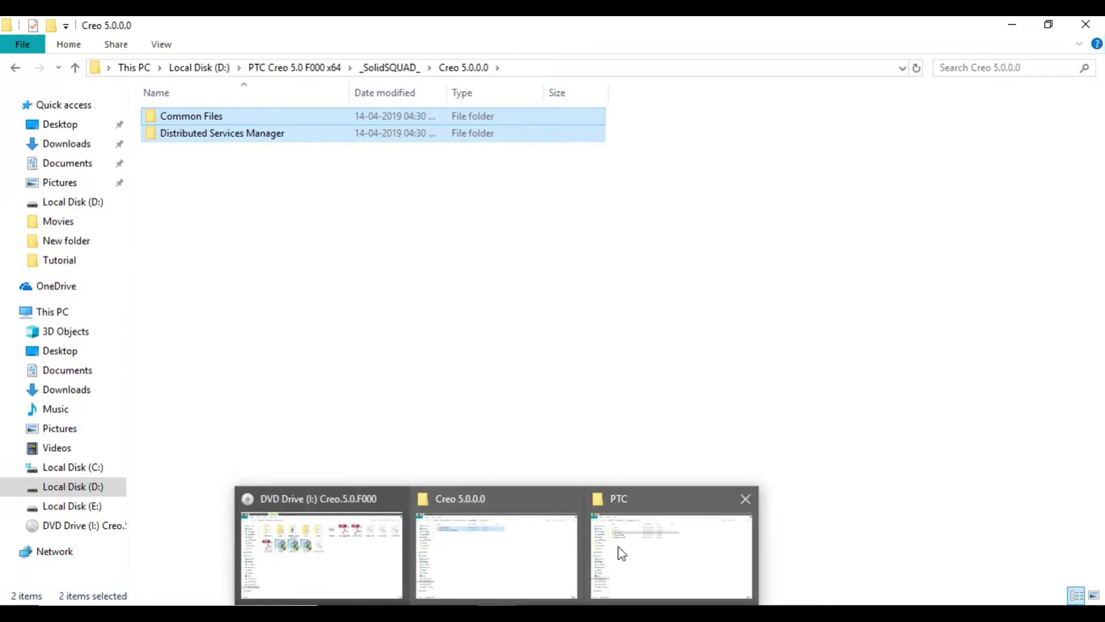
Paste both folders into C:\Program Files\PTC\Creo 5.0.0.0, granting administrator permission for all current items
click(619, 547)
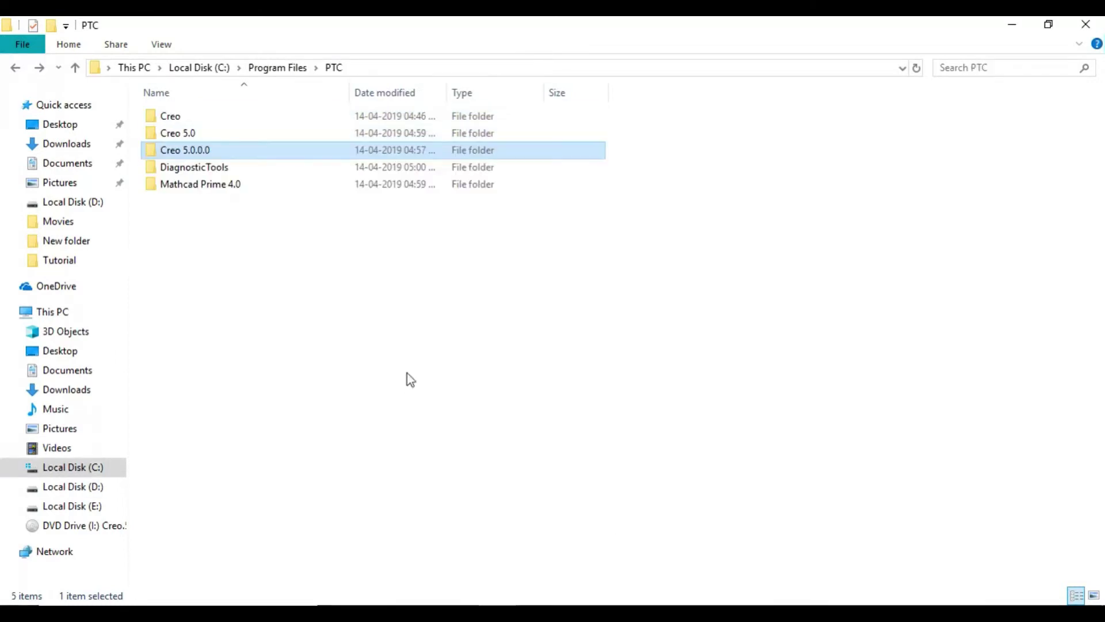
double_click(202, 152)
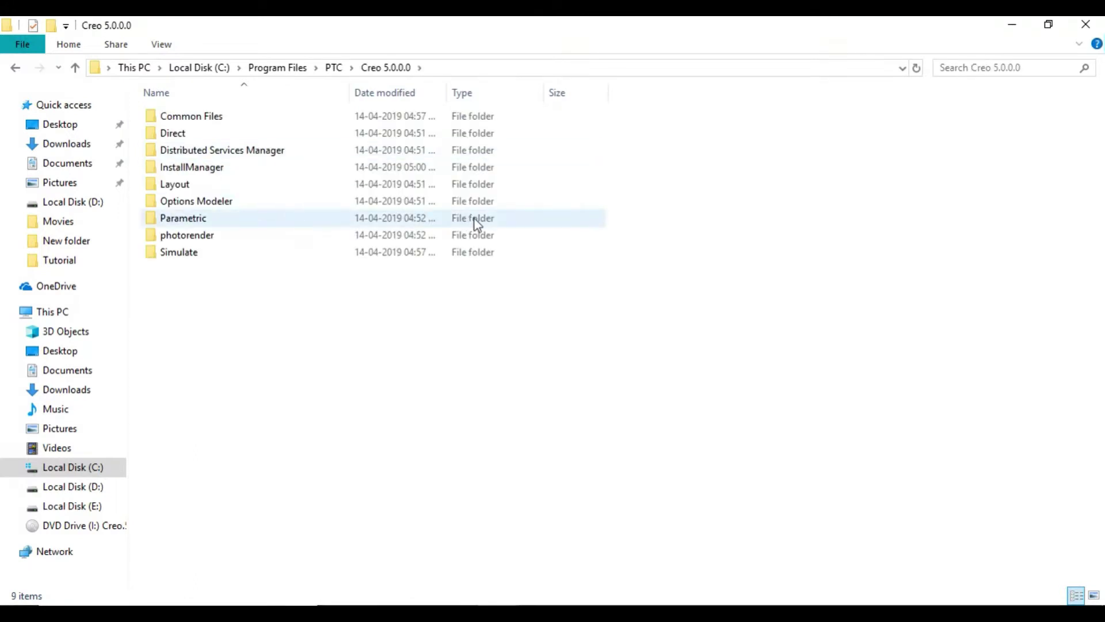
right_click(797, 216)
click(858, 339)
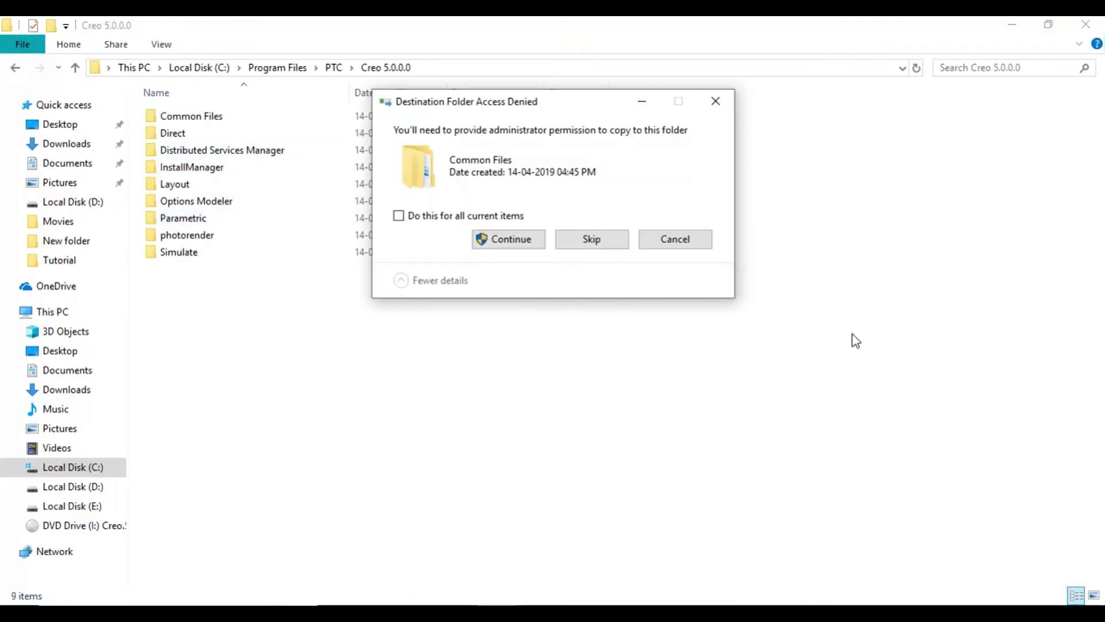
click(510, 241)
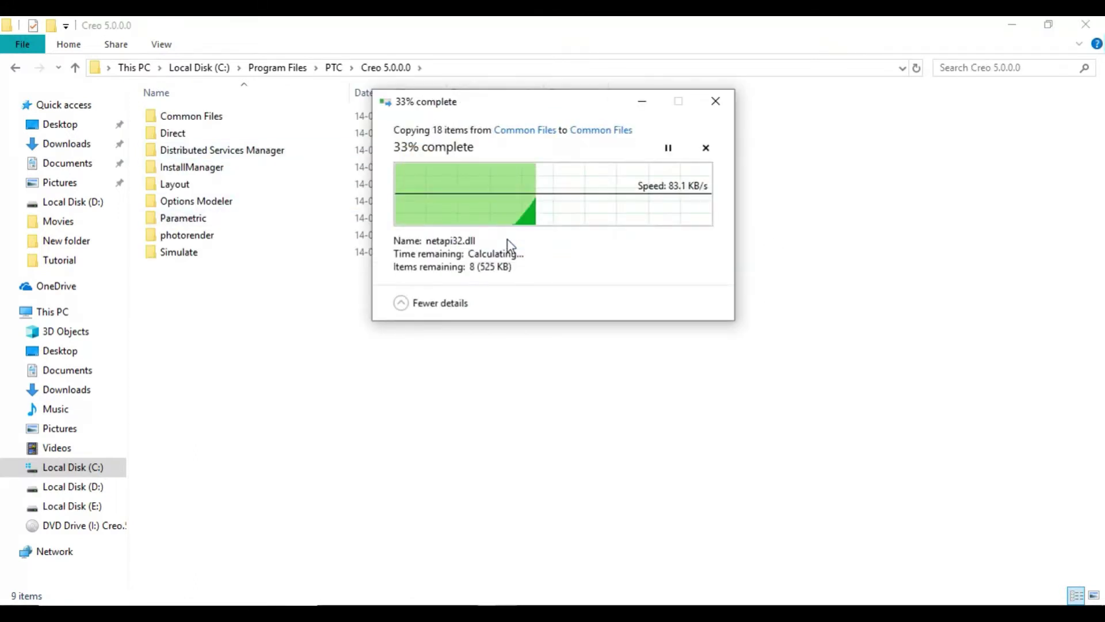
click(510, 241)
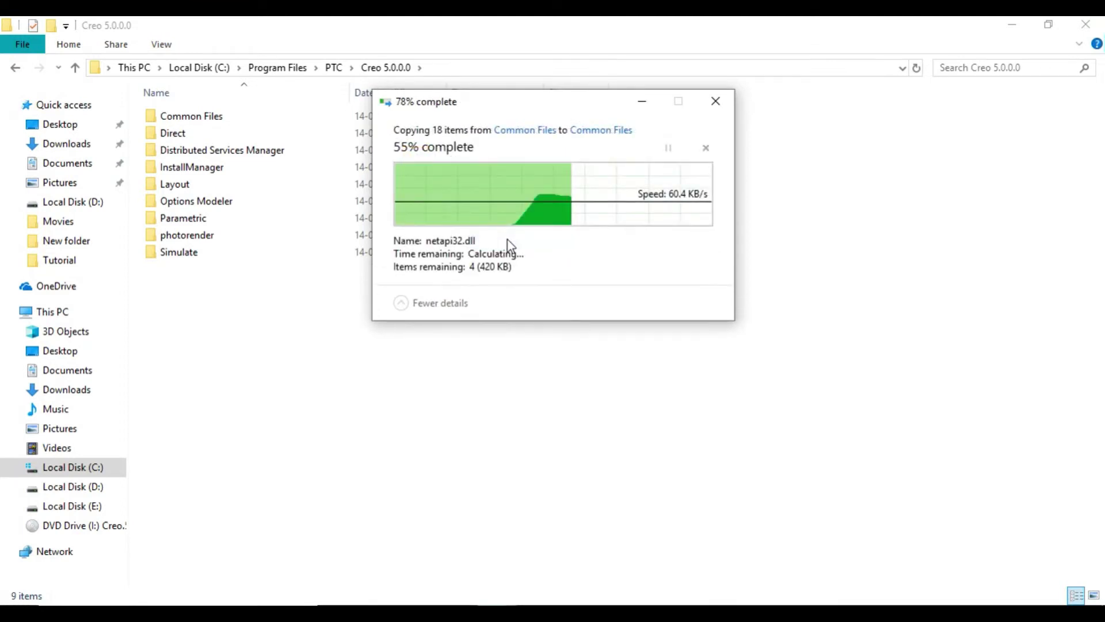
click(510, 241)
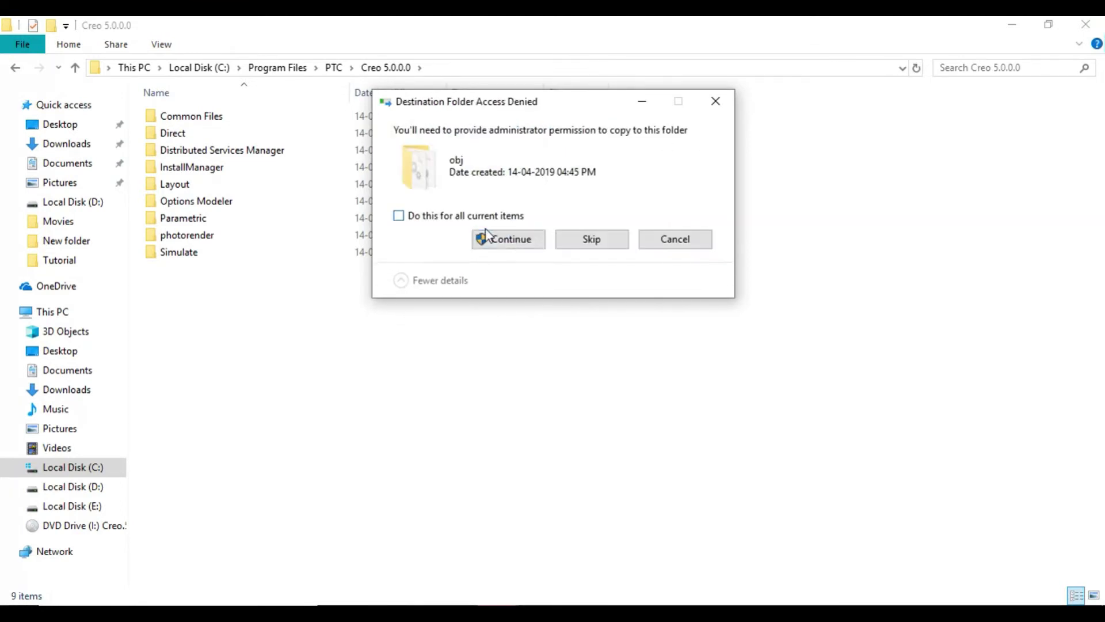
click(482, 218)
click(498, 242)
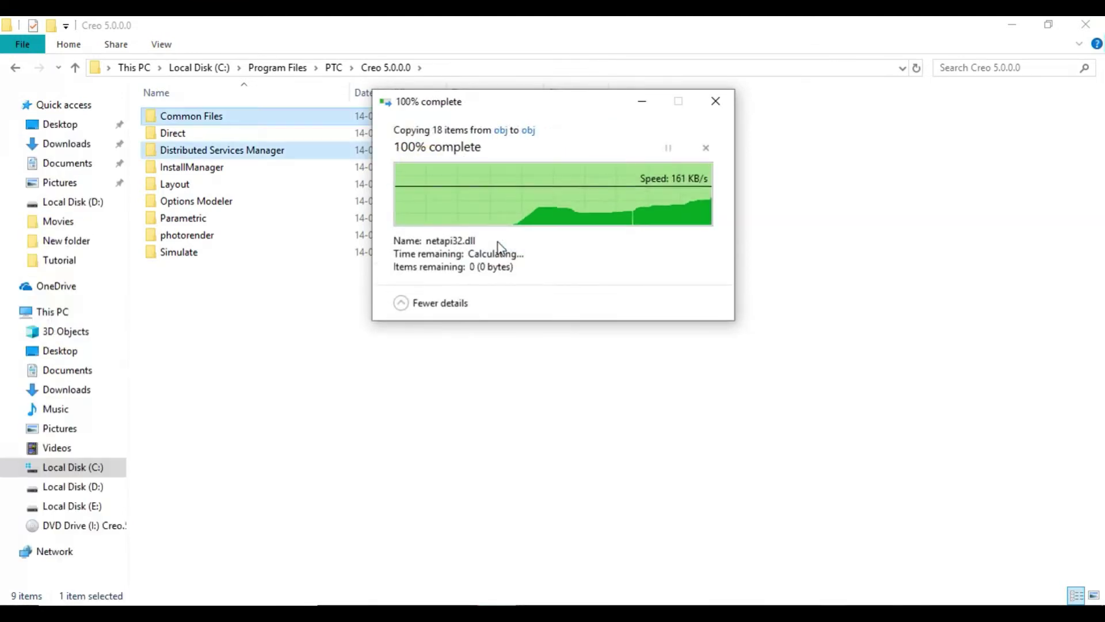
Copy the Engine 4 Support (x86) folder and netapi32.dll from the Mathcad Prime 4.0 folder in _SolidSQUAD_
click(14, 68)
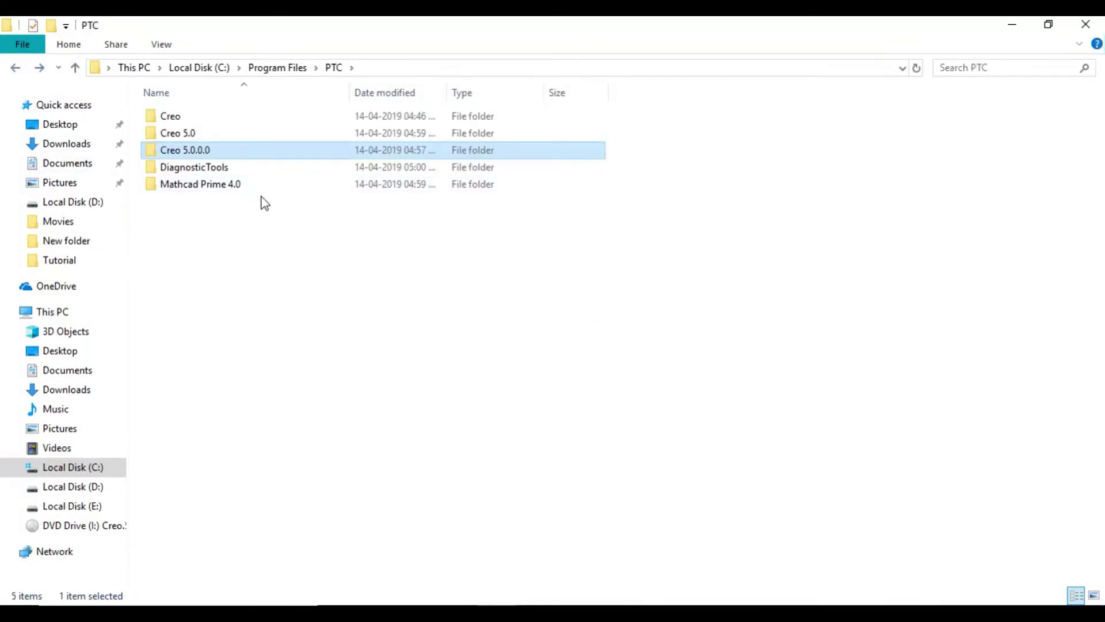
click(1022, 28)
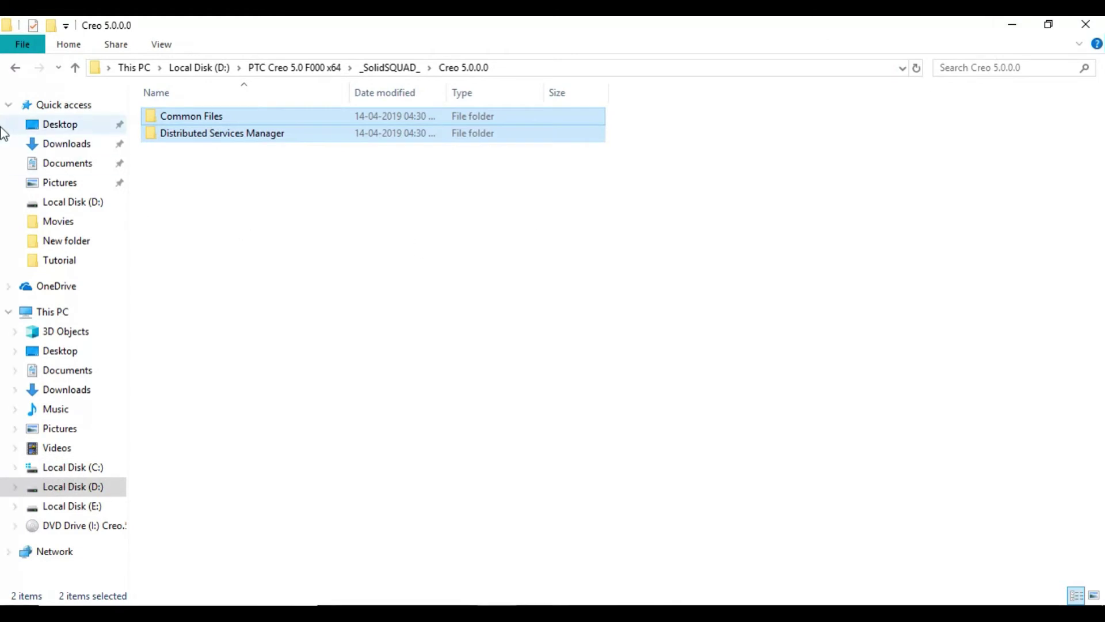
click(14, 68)
double_click(236, 149)
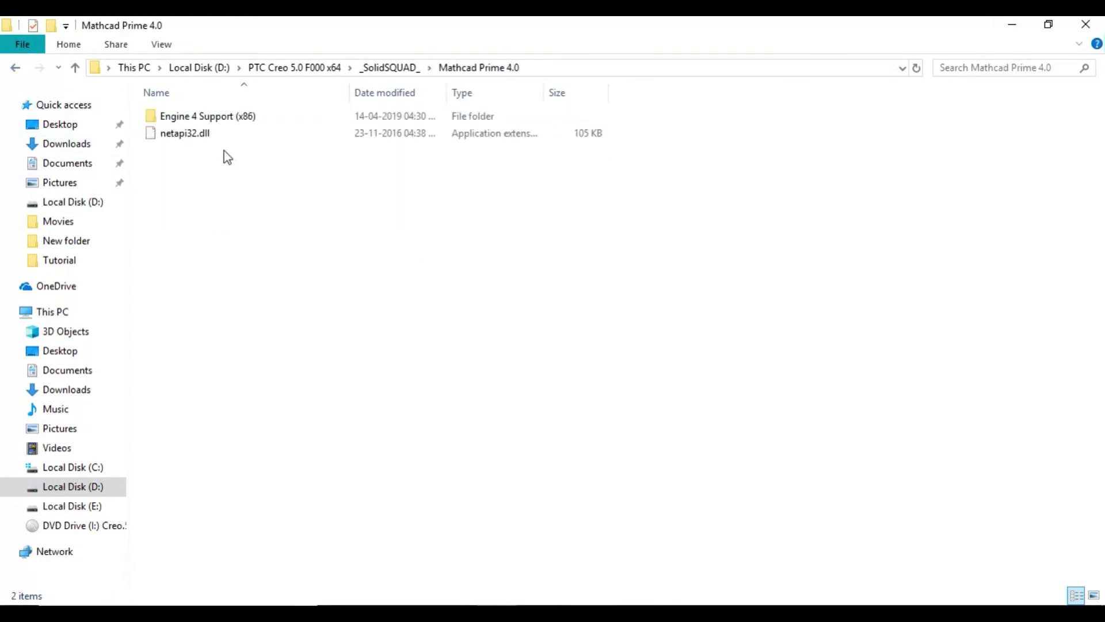
drag(224, 150, 229, 115)
right_click(229, 109)
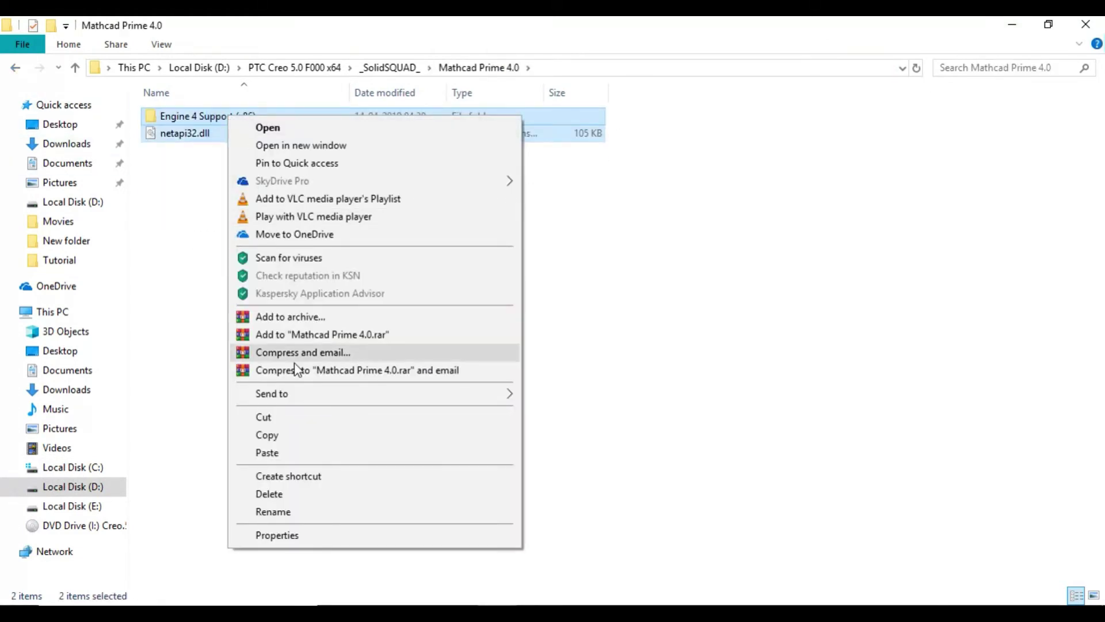
click(266, 435)
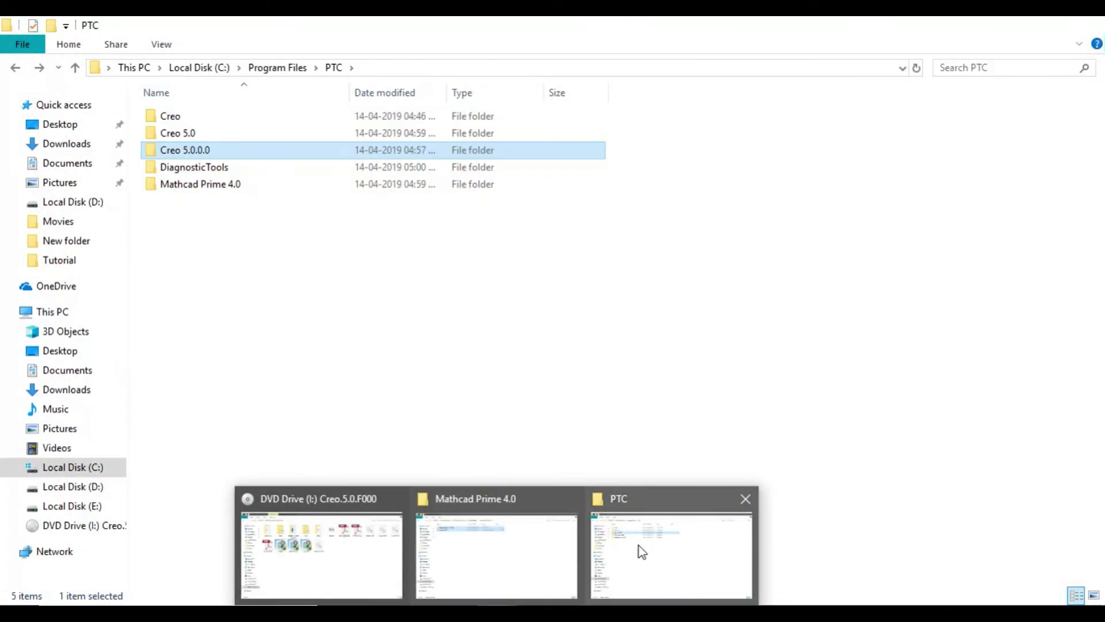
Paste the copied items into C:\Program Files\PTC\Mathcad Prime 4.0, granting administrator permission for all current items
click(639, 545)
double_click(204, 185)
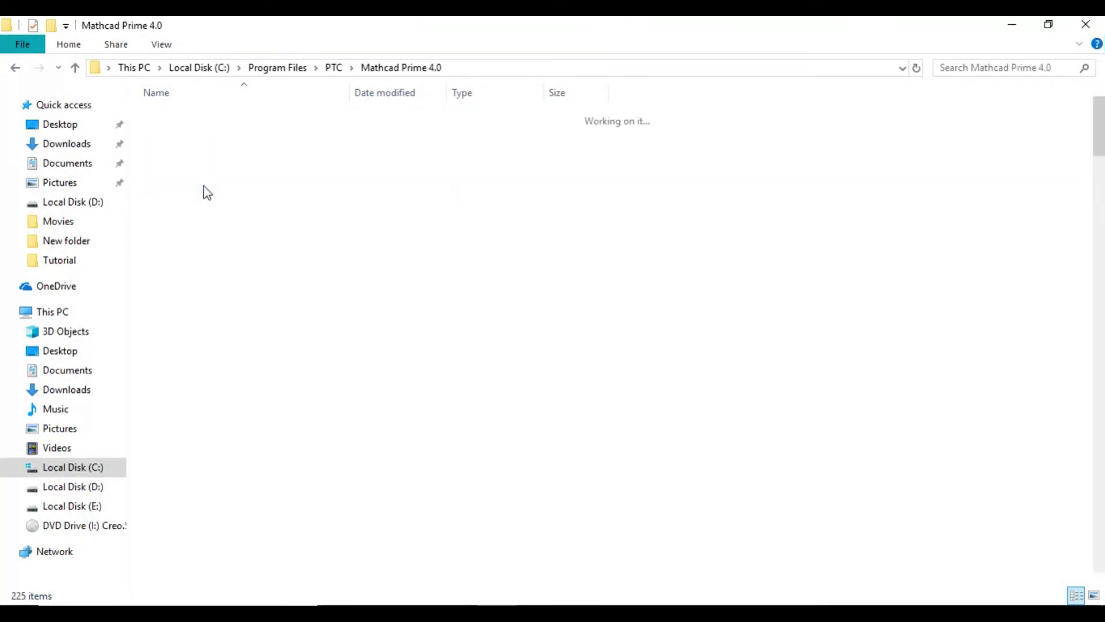
right_click(914, 207)
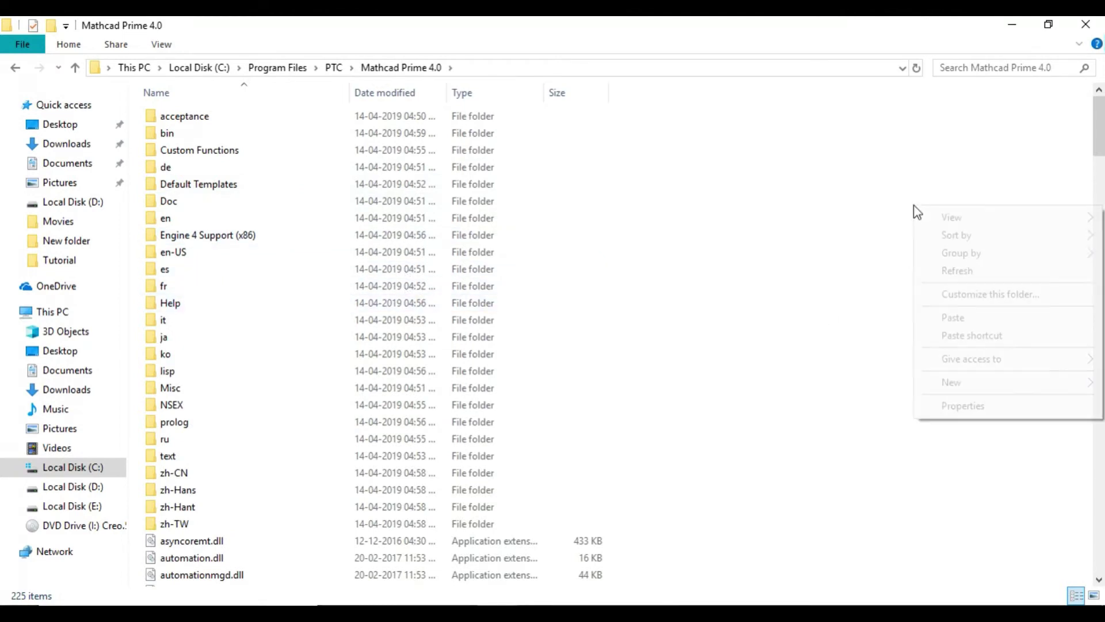
click(944, 319)
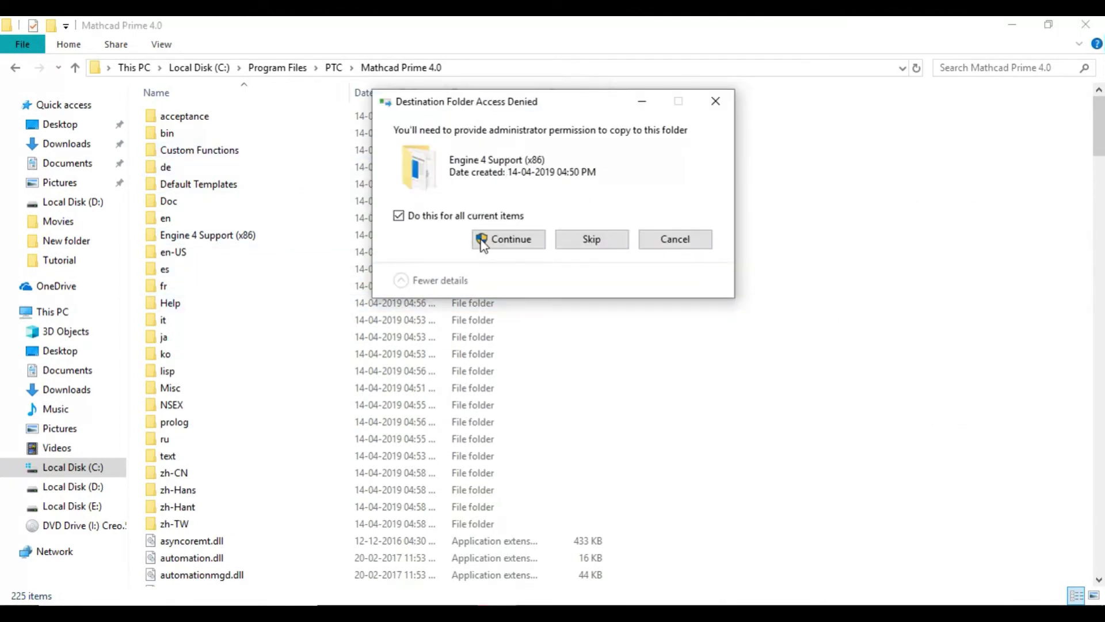
click(481, 239)
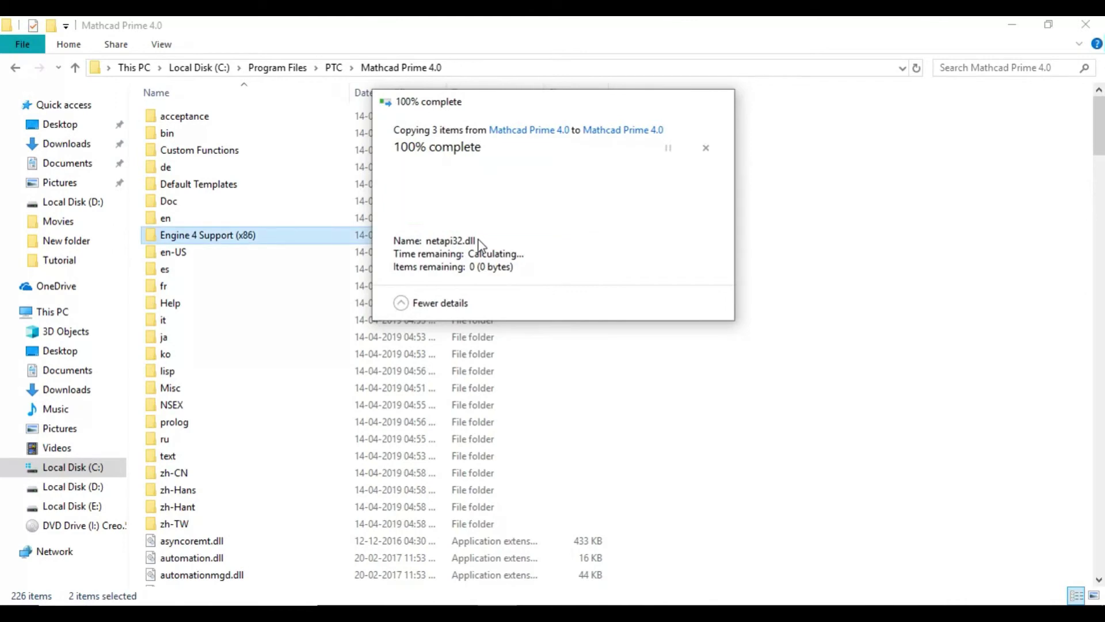
Close the PTC program folder window, then return to the PTC Creo 5.0 F000 x64 folder and minimize its window
click(16, 68)
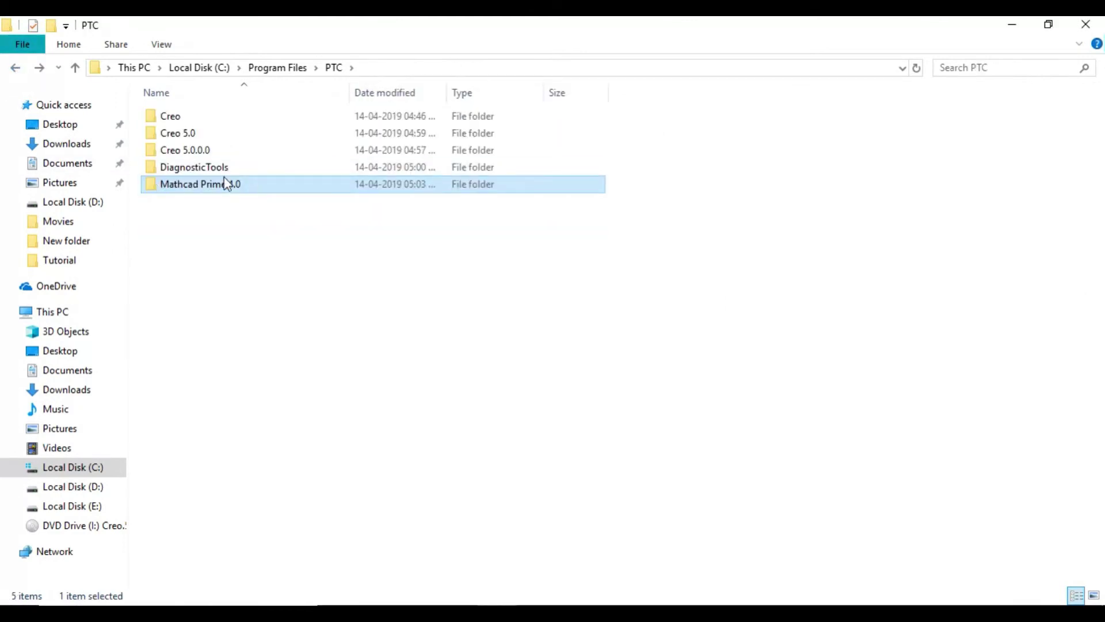
click(1085, 24)
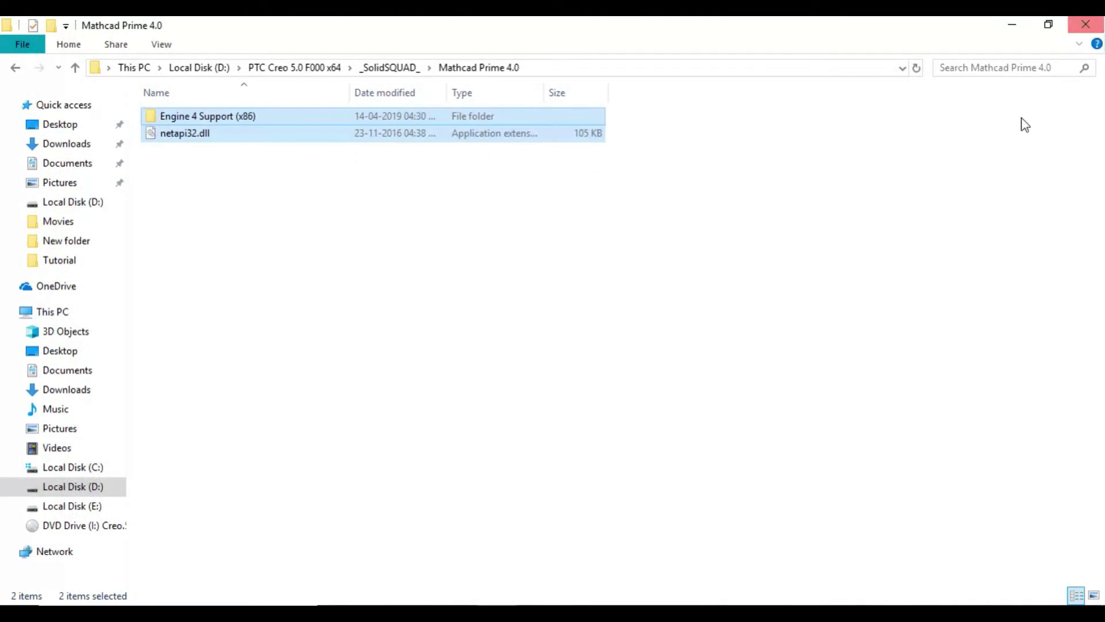
click(16, 68)
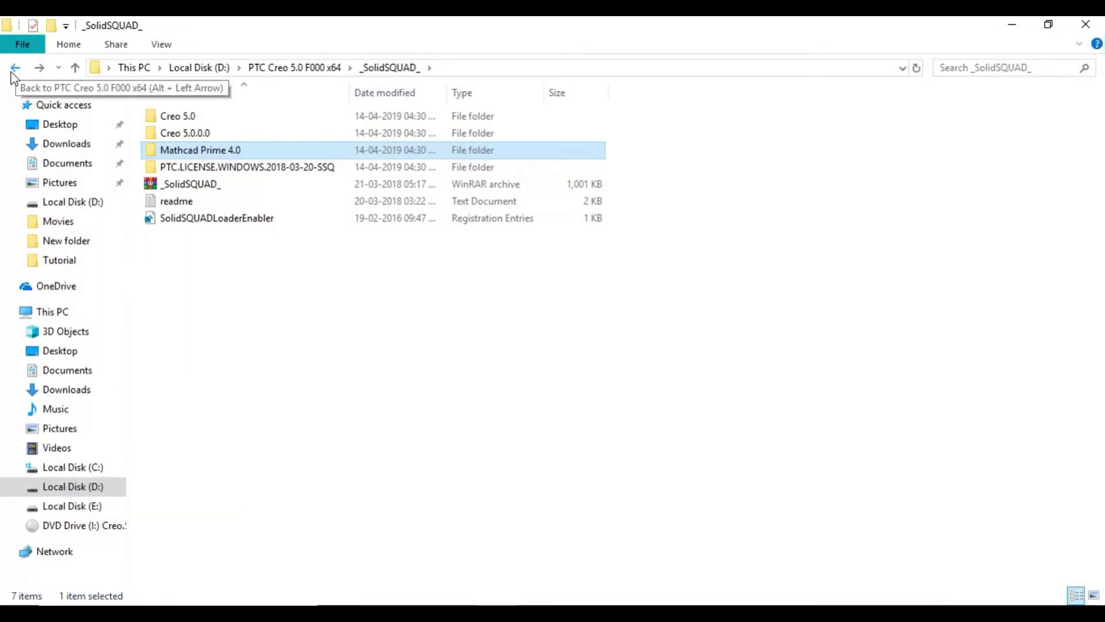
click(36, 76)
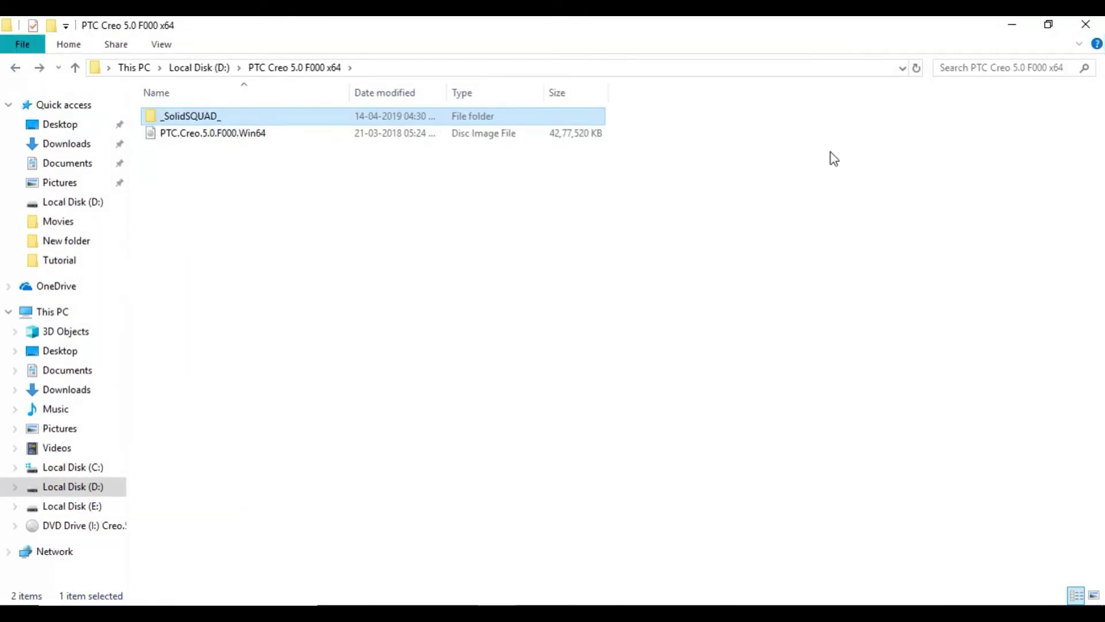
click(1017, 26)
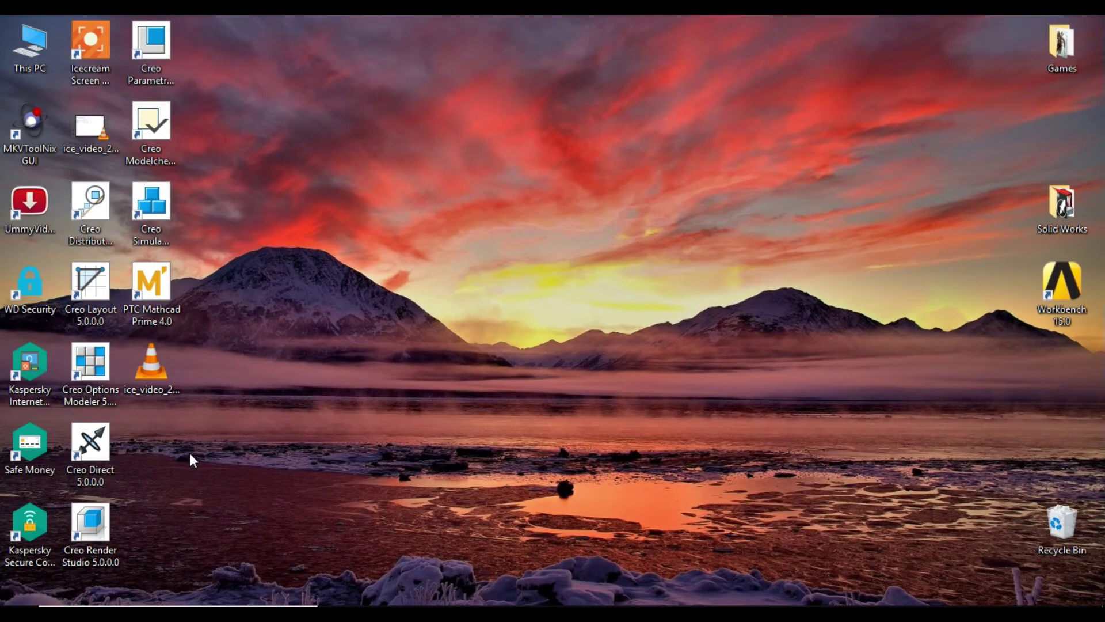
Launch Creo Parametric 5.0.0.0 from the desktop and dismiss the Resource Center, leaving the main window maximized
click(144, 77)
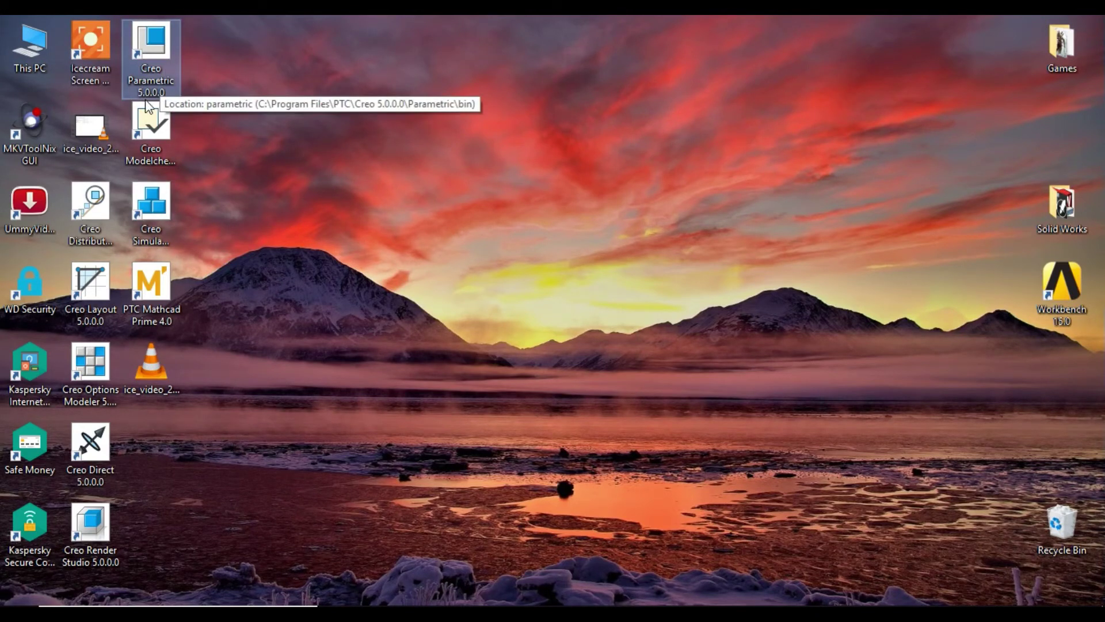
double_click(160, 51)
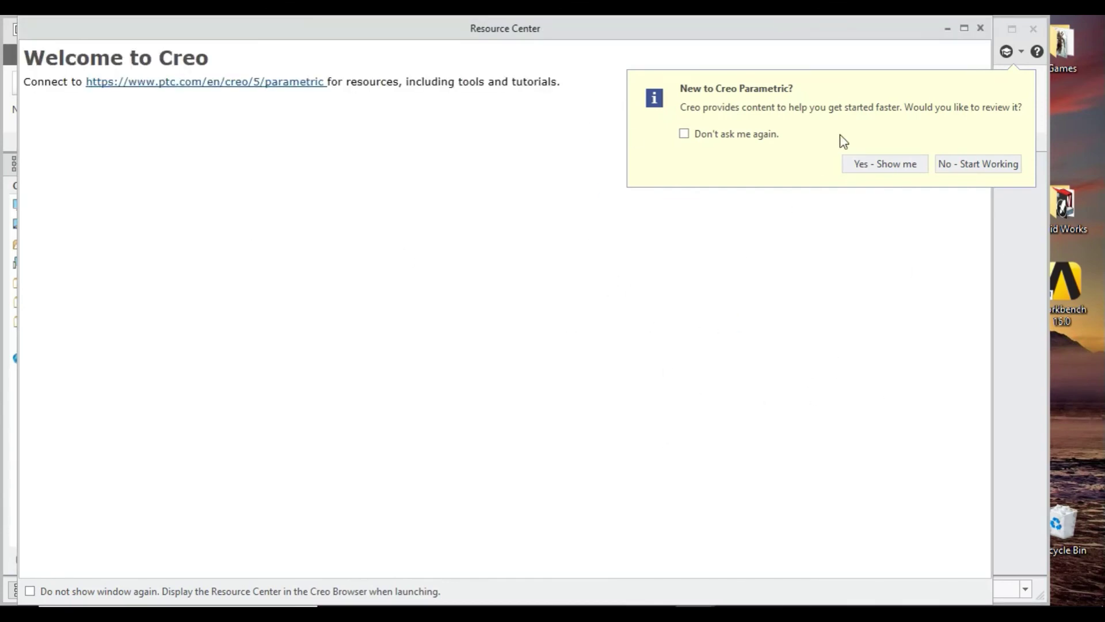
click(965, 54)
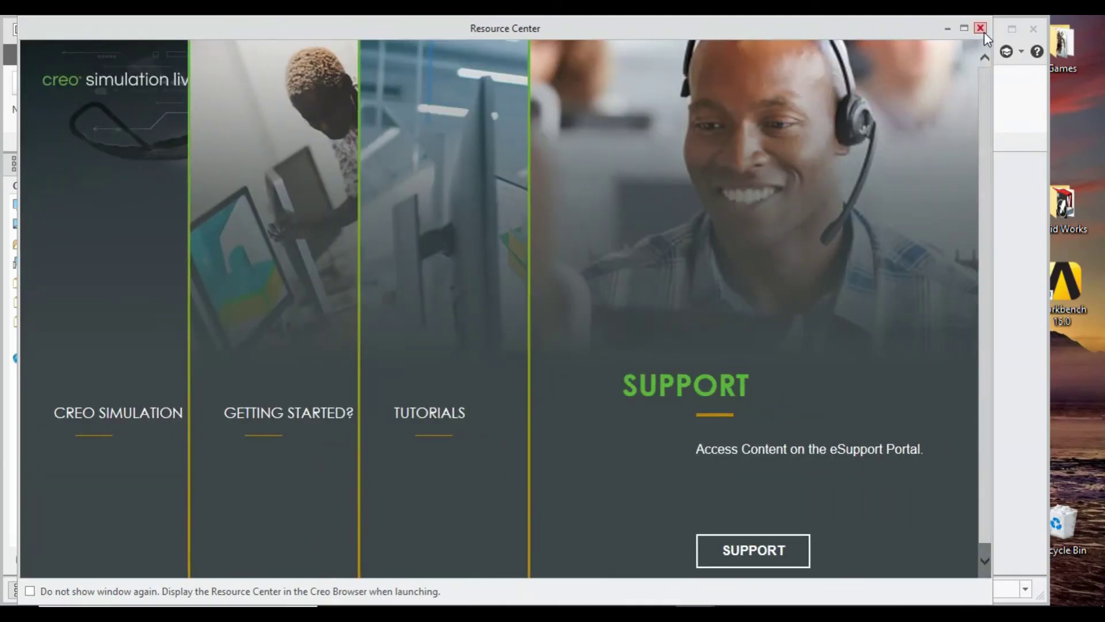
click(980, 28)
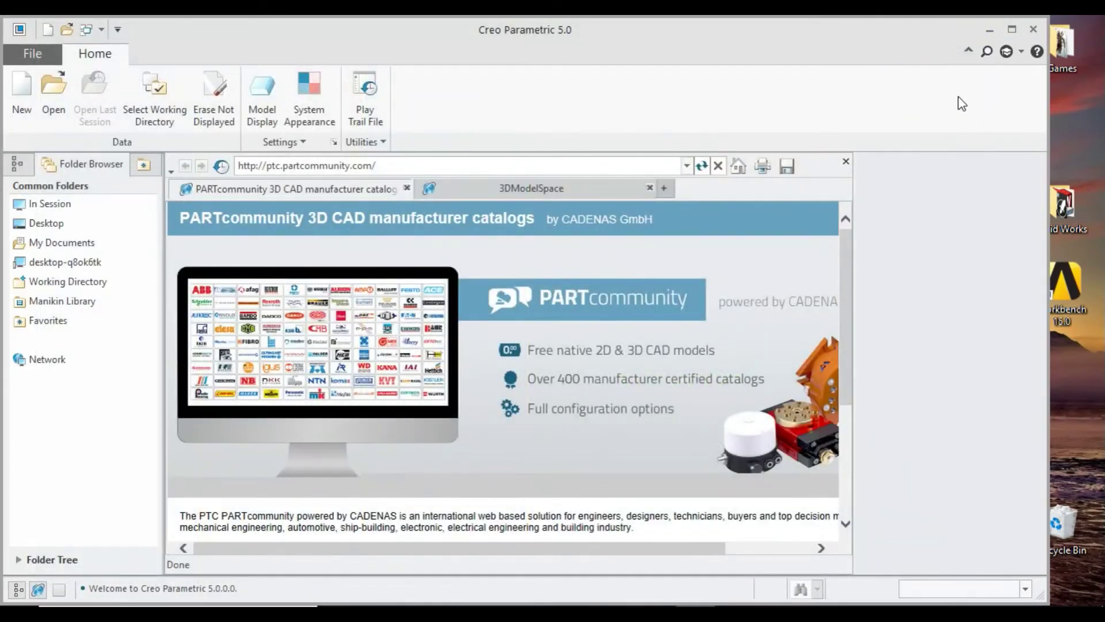
click(1012, 29)
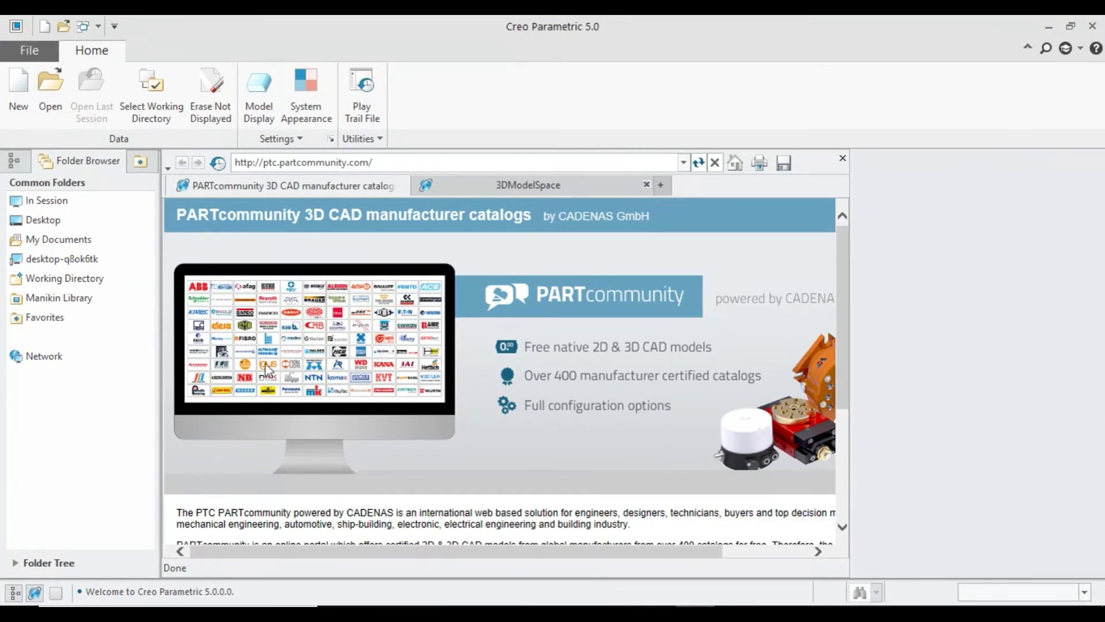